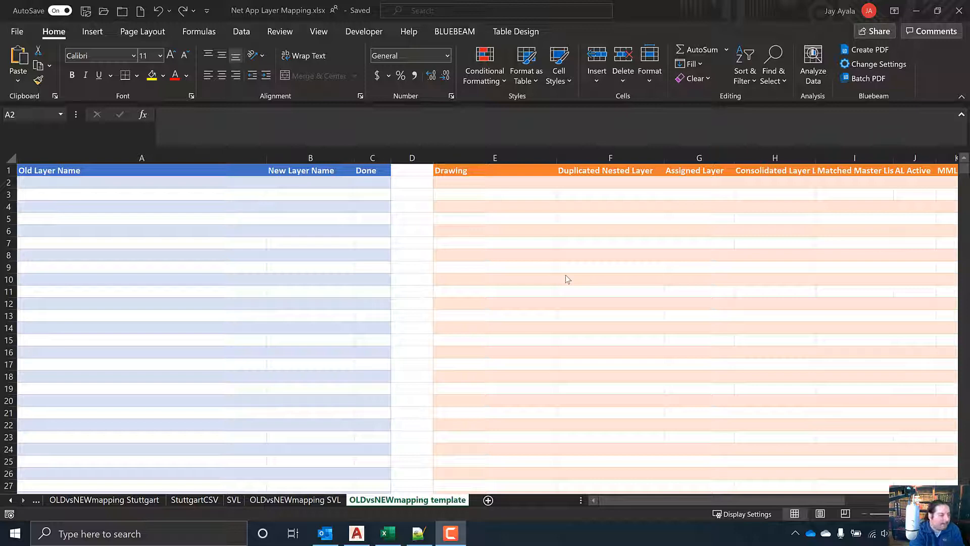
# Step: Open the recent file NetApp Layers List.pdf in Bluebeam Revu and fit the whole page in view
pyautogui.press('super')
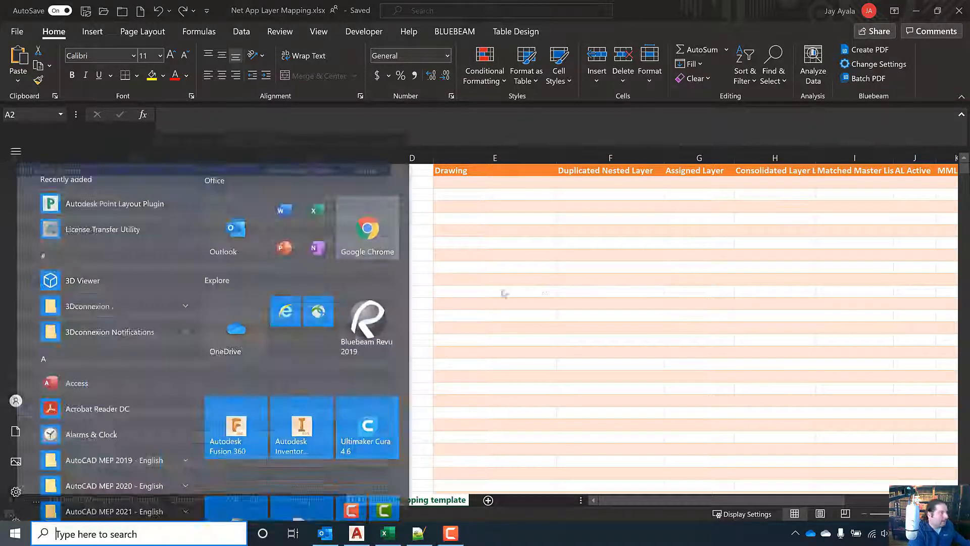
pyautogui.rightClick(362, 264)
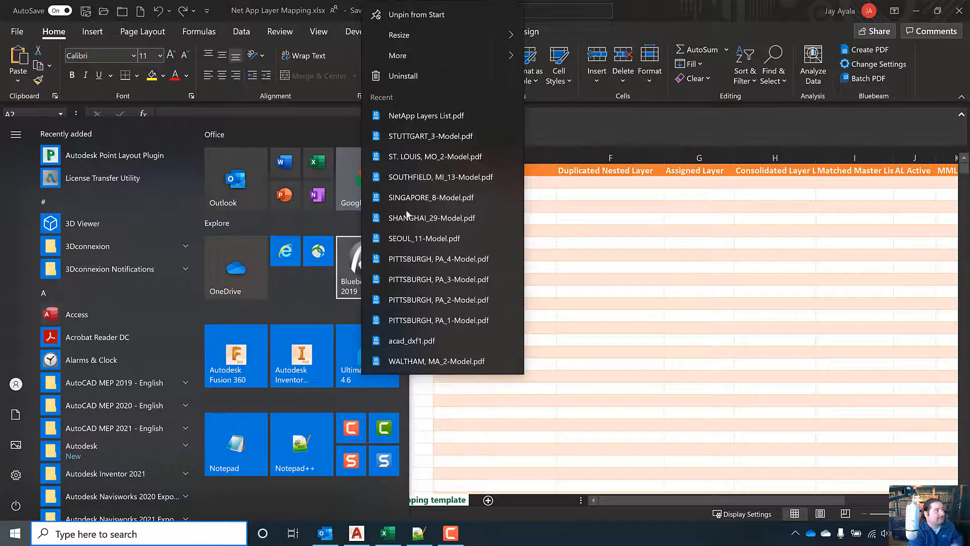
pyautogui.click(428, 123)
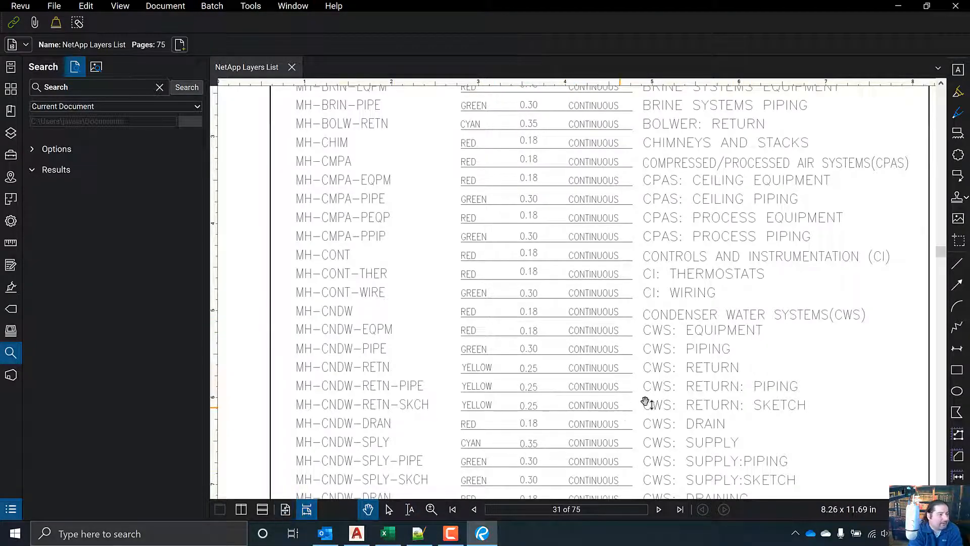
pyautogui.click(285, 510)
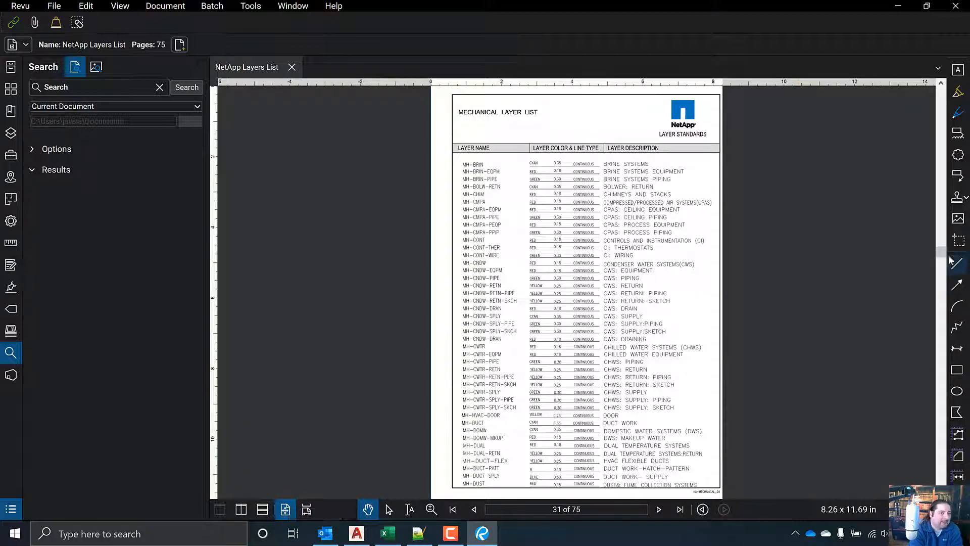
# Step: Review the NetApp layer standards from the sheet index through the architectural and electrical layer lists
pyautogui.moveTo(943, 253); pyautogui.dragTo(943, 90)
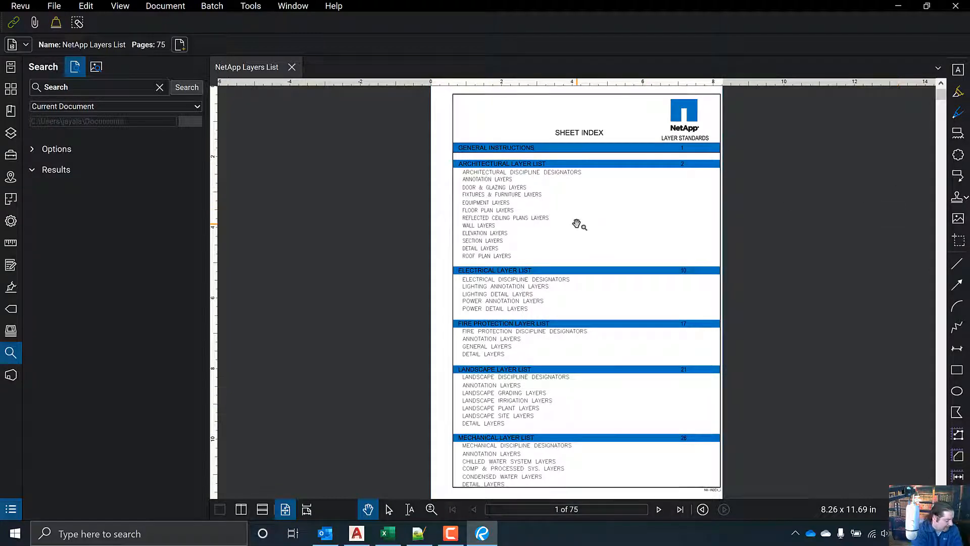
pyautogui.scroll(-1, 577, 224)
pyautogui.scroll(-4, 577, 224)
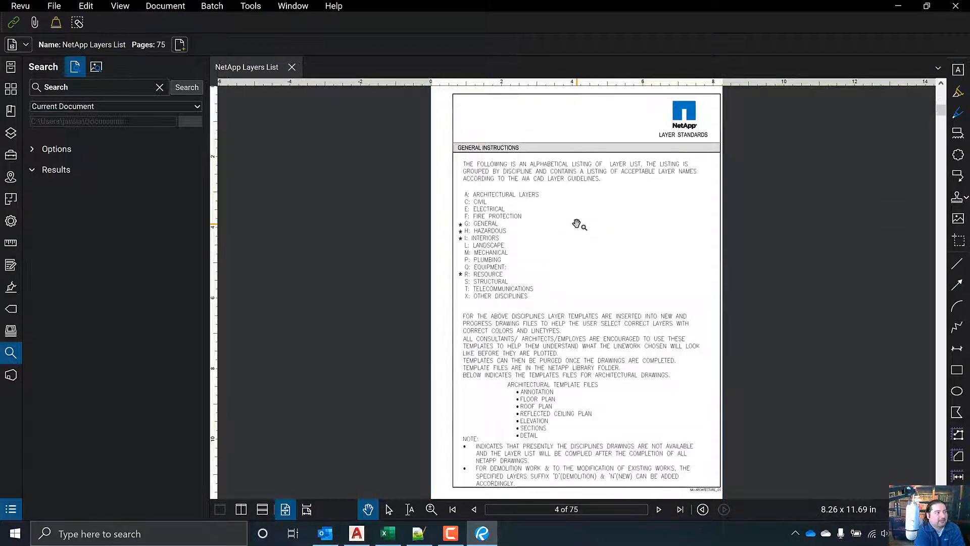
pyautogui.scroll(-1, 576, 224)
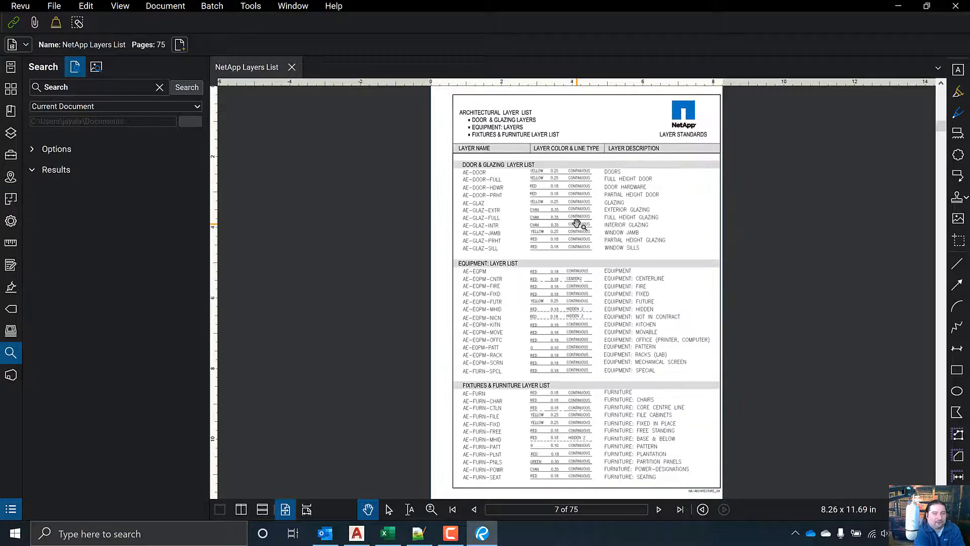
pyautogui.scroll(-3, 577, 224)
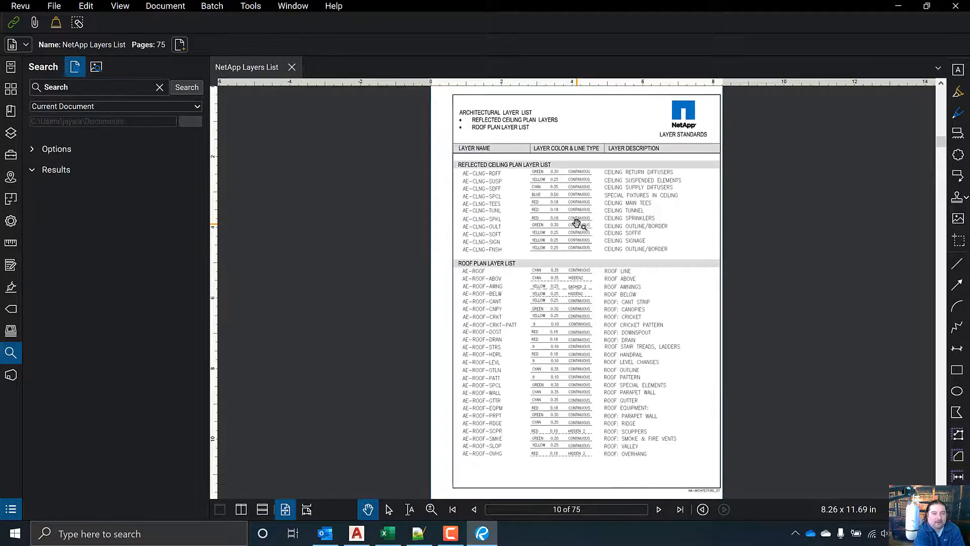
pyautogui.scroll(-3, 577, 224)
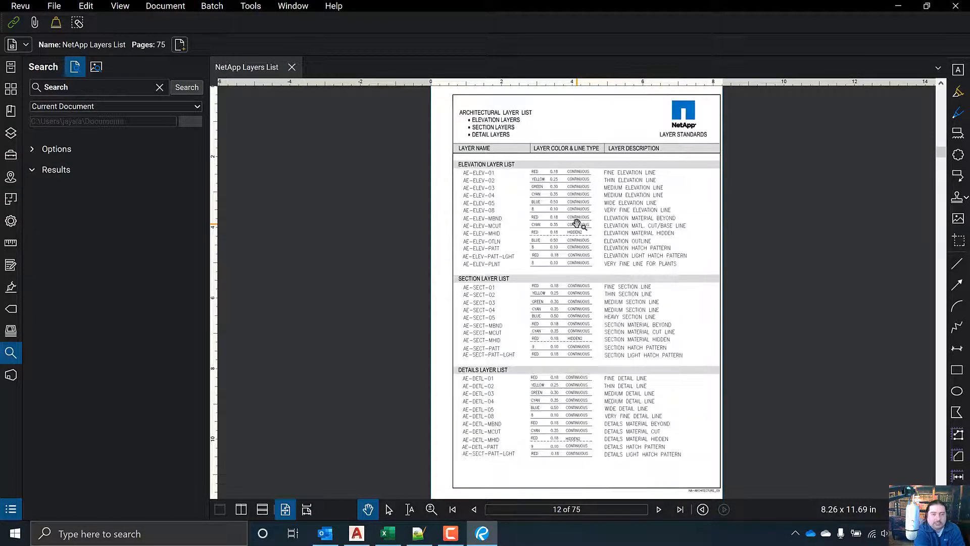
pyautogui.scroll(-1, 576, 224)
pyautogui.scroll(-1, 576, 224)
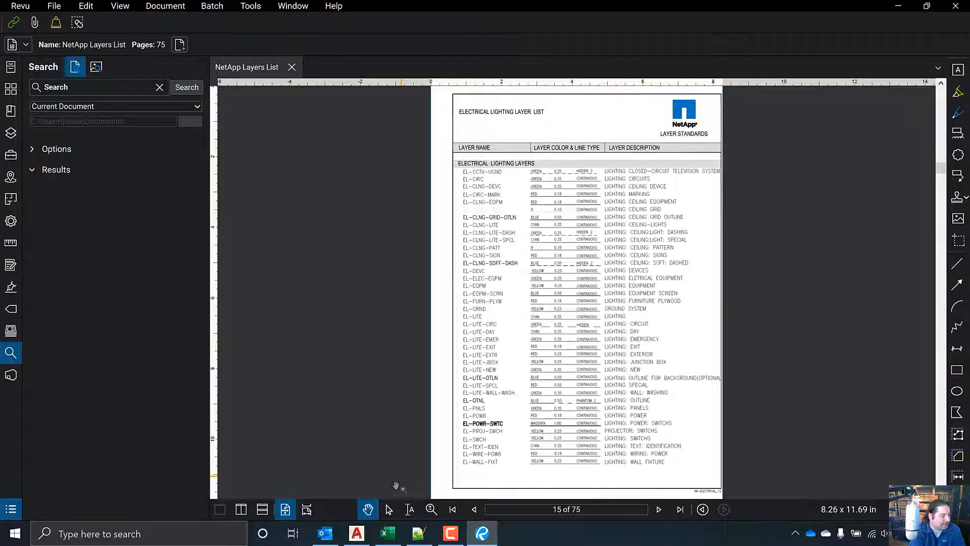
# Step: Switch to the Net App Layer Mapping workbook in Excel and examine the full list of its sheets
pyautogui.click(387, 533)
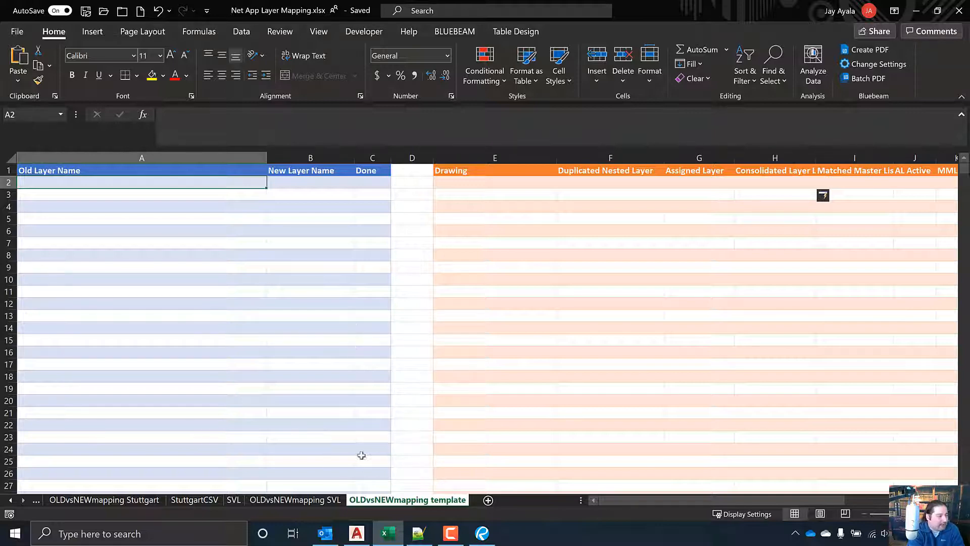
pyautogui.rightClick(23, 502)
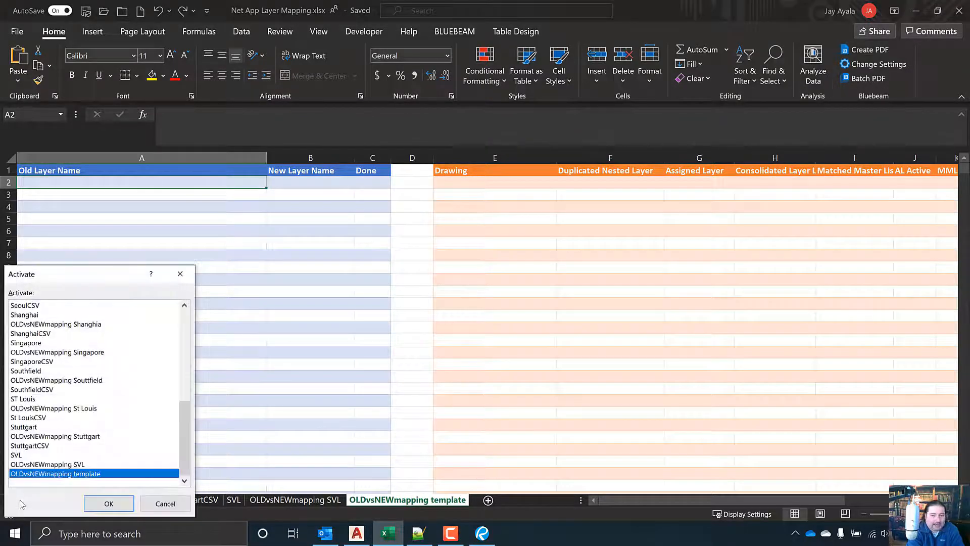
pyautogui.click(162, 504)
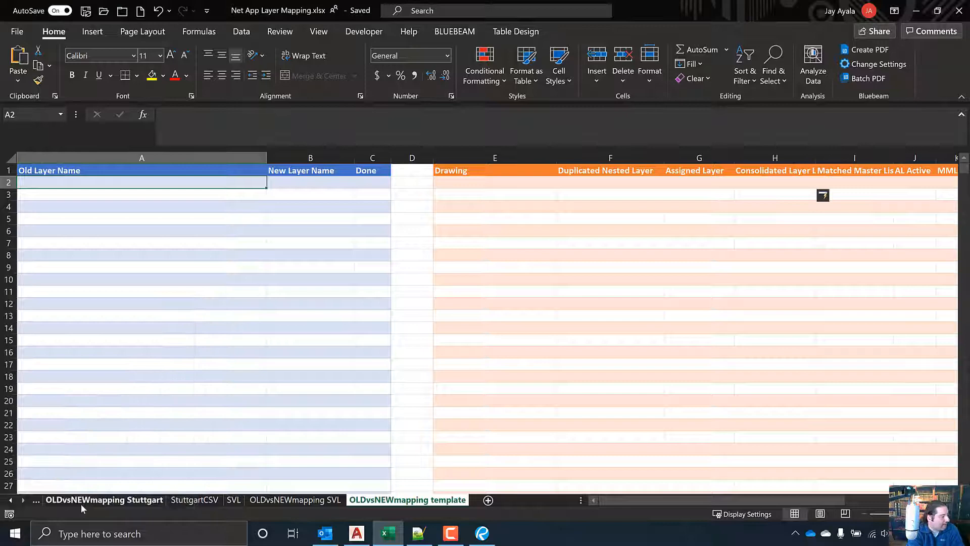
pyautogui.click(10, 499)
pyautogui.click(11, 499)
pyautogui.click(10, 500)
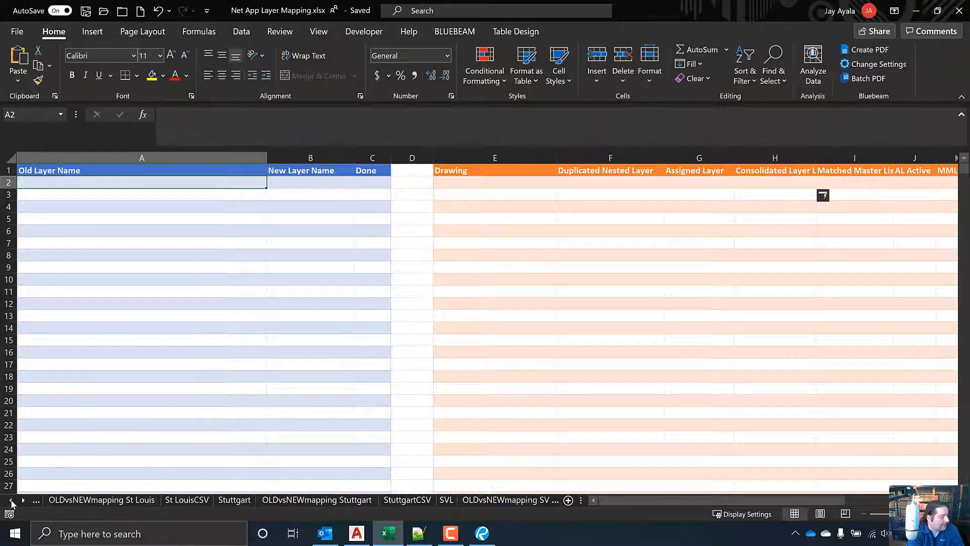
pyautogui.click(11, 500)
pyautogui.click(11, 500)
pyautogui.click(10, 499)
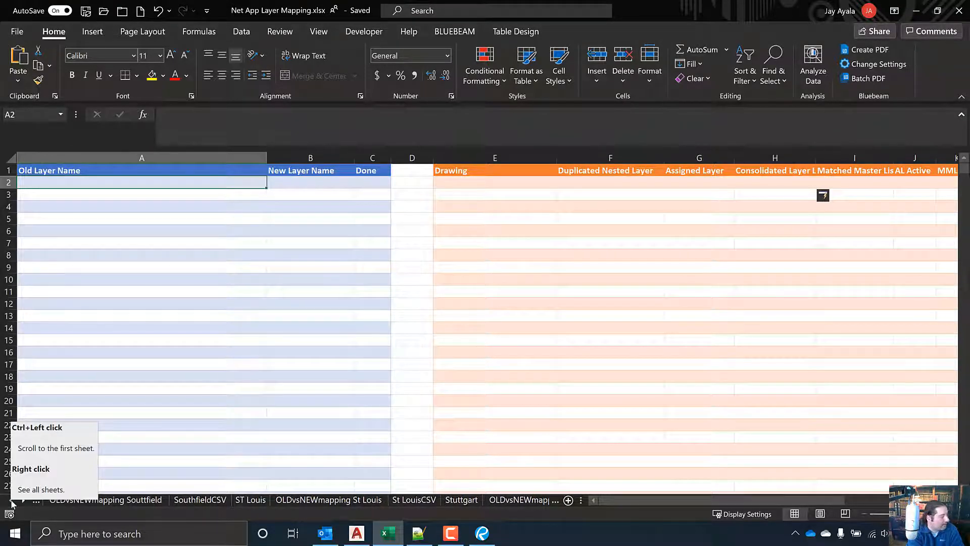
pyautogui.rightClick(12, 501)
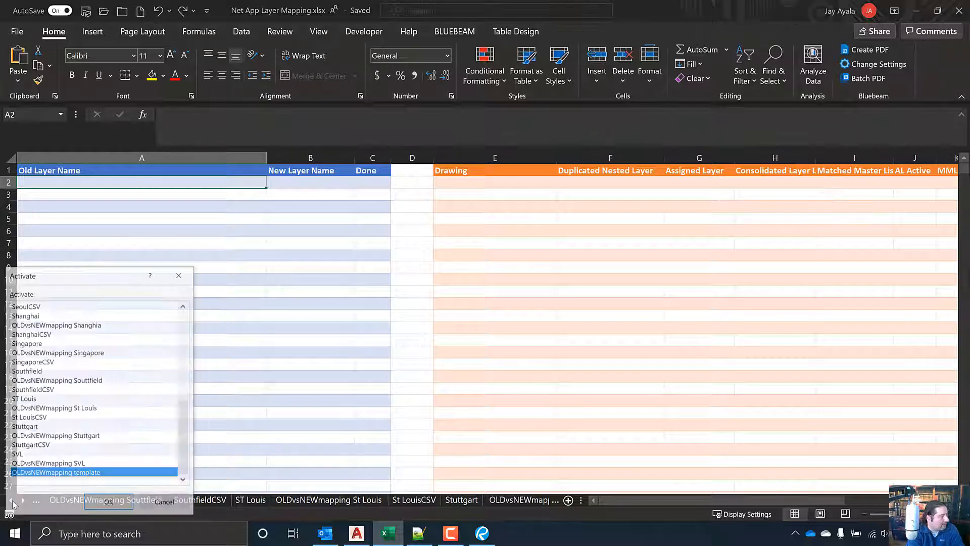
pyautogui.moveTo(181, 455); pyautogui.dragTo(168, 475)
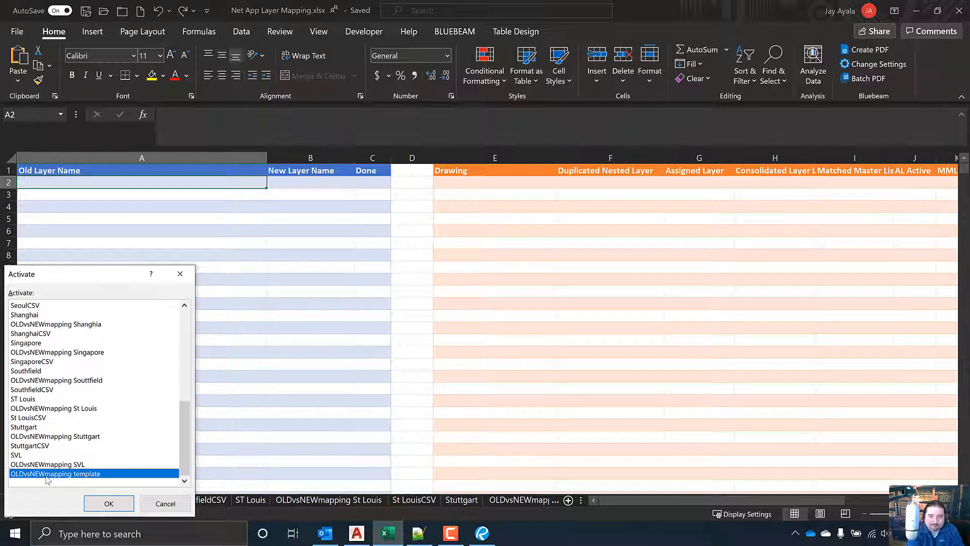
pyautogui.click(155, 505)
# Step: Examine the allowed layer names for New Layer Name cell B2, and select Old Layer Name cells A2:A17
pyautogui.click(331, 281)
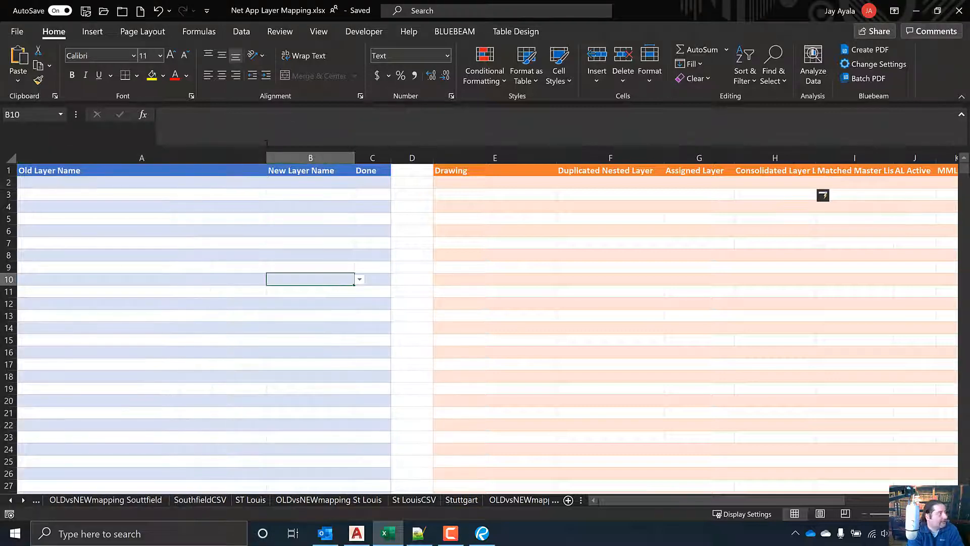
pyautogui.click(182, 187)
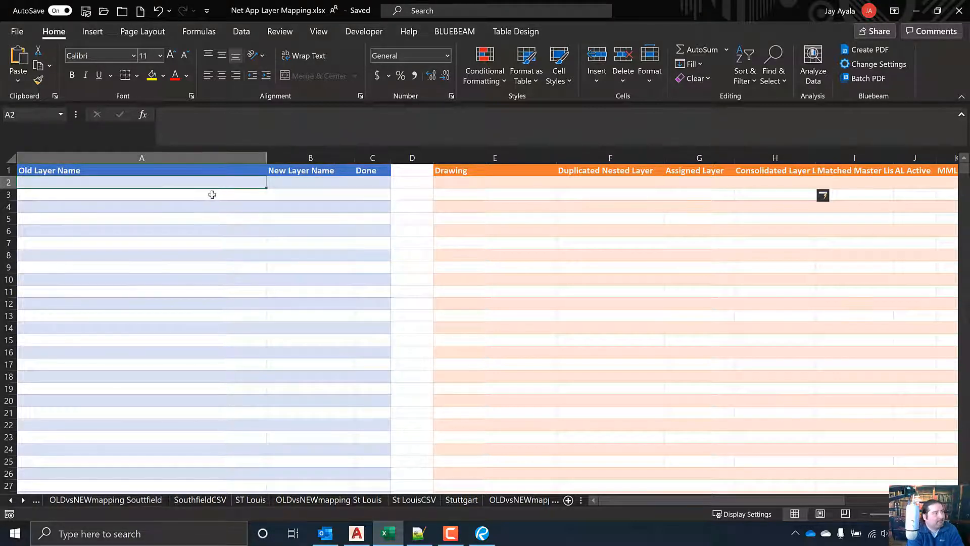
pyautogui.click(345, 184)
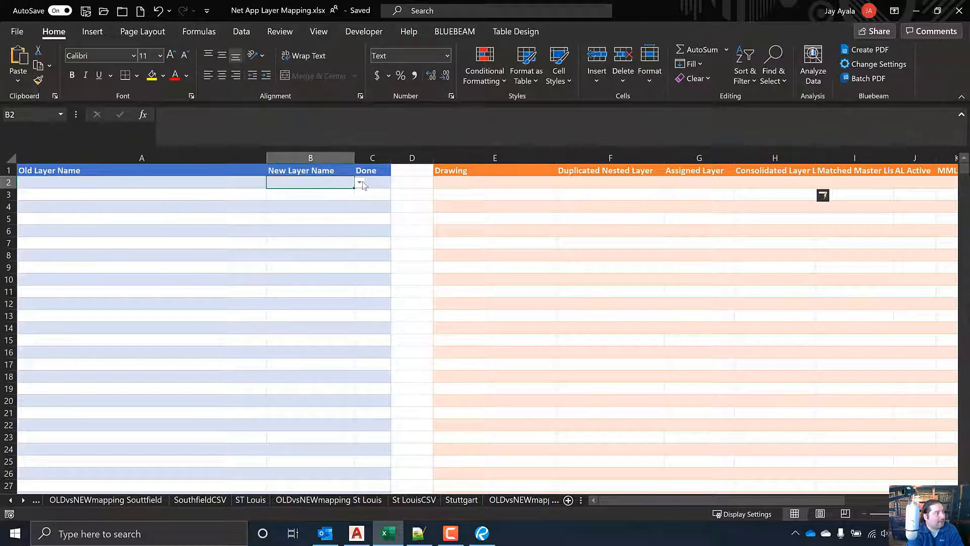
pyautogui.click(361, 183)
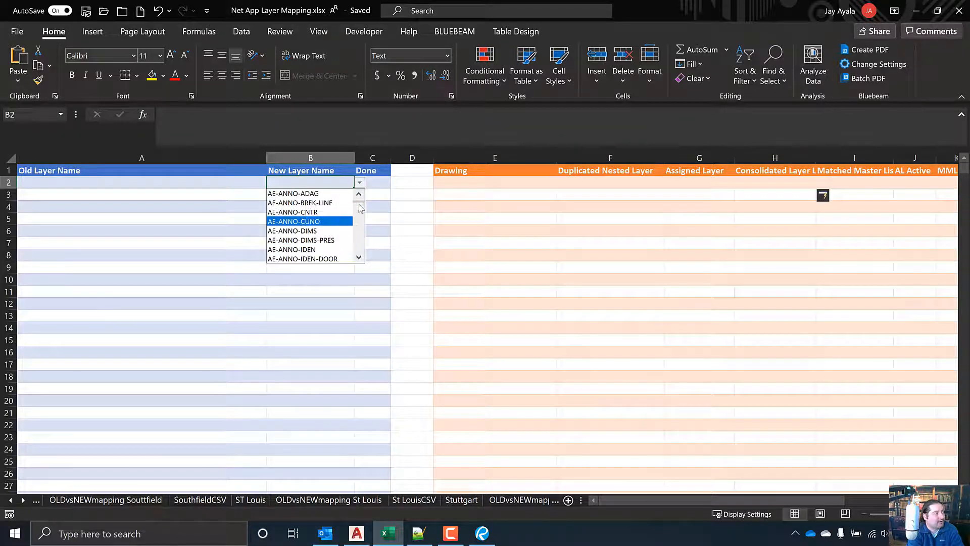
pyautogui.moveTo(360, 205)
pyautogui.mouseDown()
pyautogui.moveTo(360, 255)
pyautogui.moveTo(358, 200)
pyautogui.mouseUp()
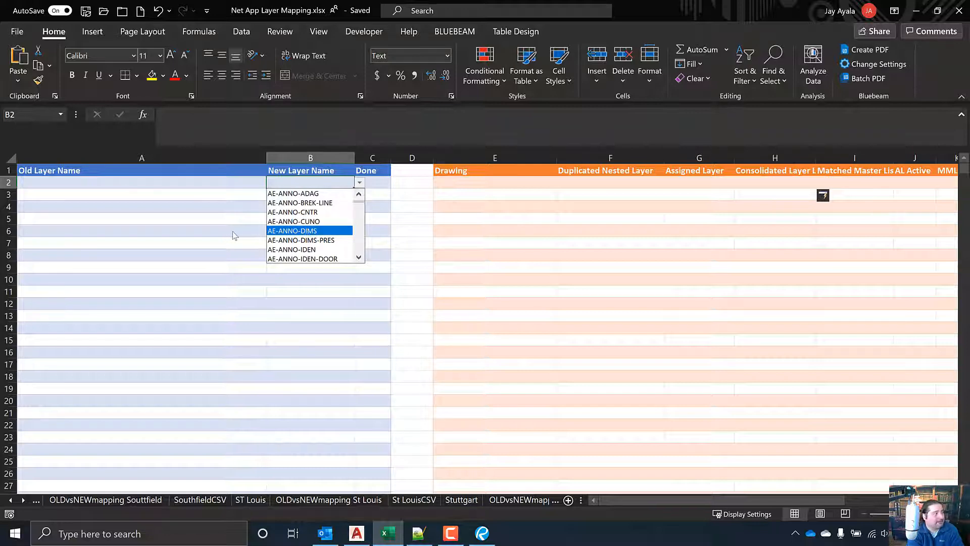
pyautogui.press('Escape')
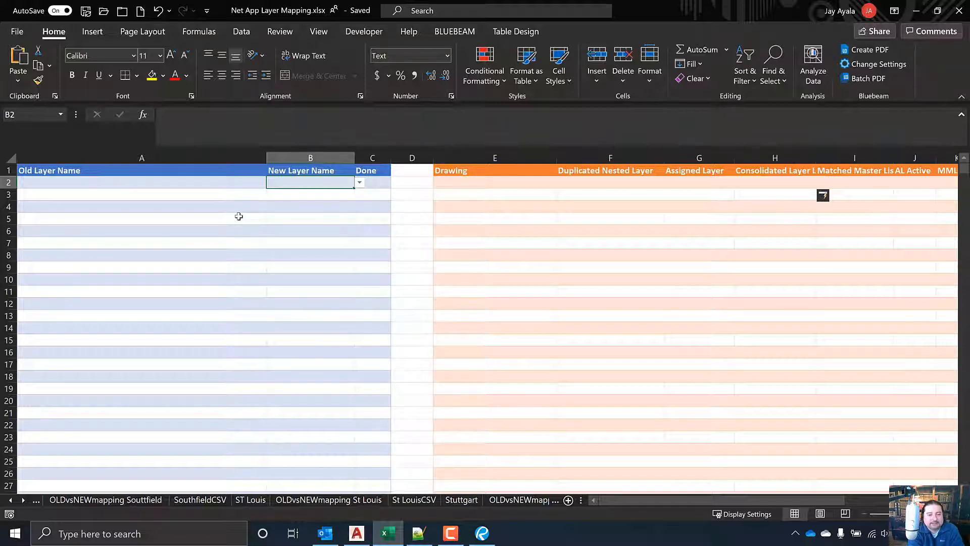
pyautogui.moveTo(217, 181); pyautogui.dragTo(217, 364)
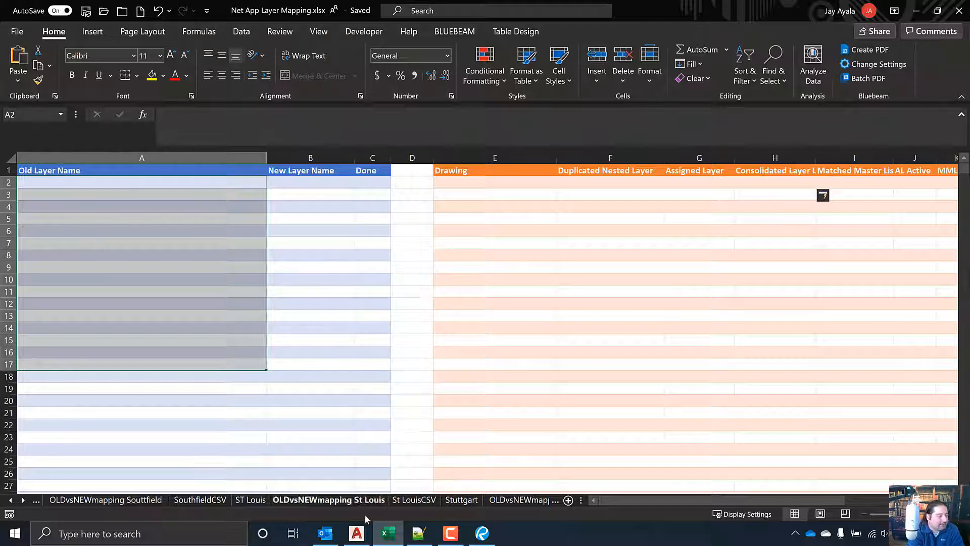
# Step: Switch to AutoCAD MEP 2019 and open the drawing SYDNEY_7.dwg from the Sydney folder
pyautogui.moveTo(358, 536)
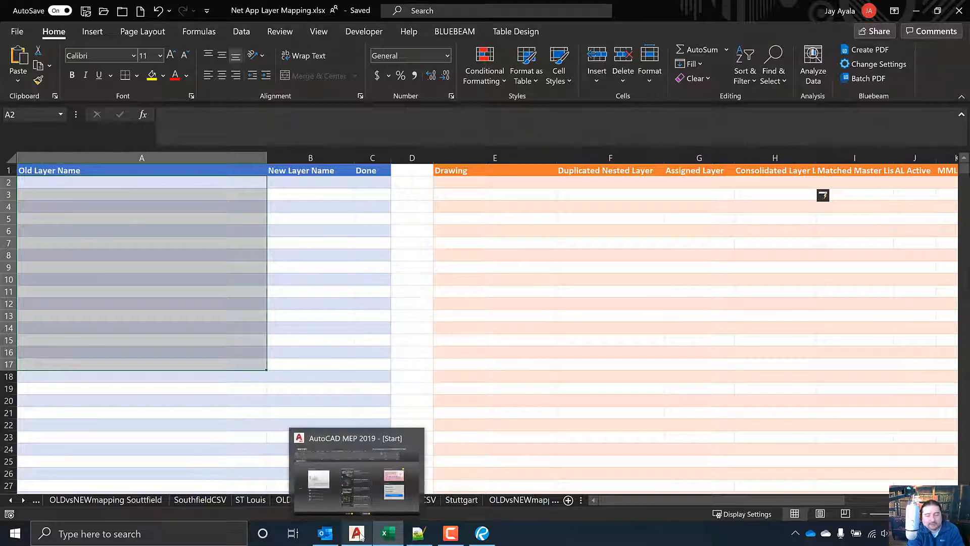
pyautogui.click(360, 535)
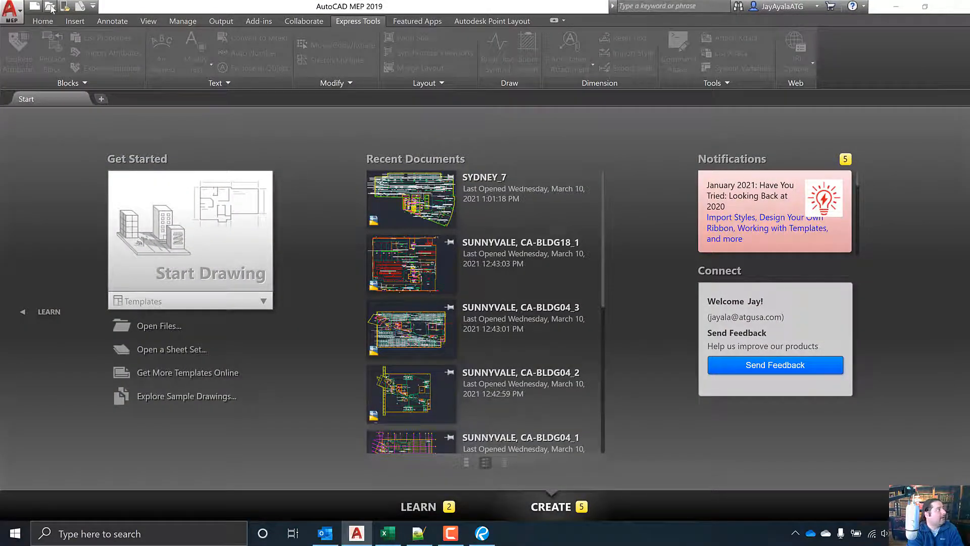
pyautogui.hotkey('ctrl', 'o')
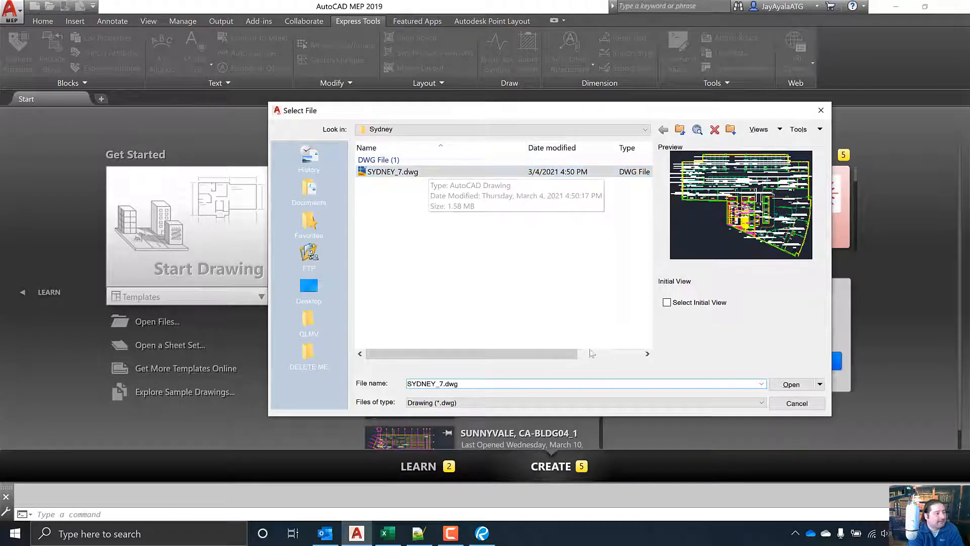
pyautogui.click(772, 387)
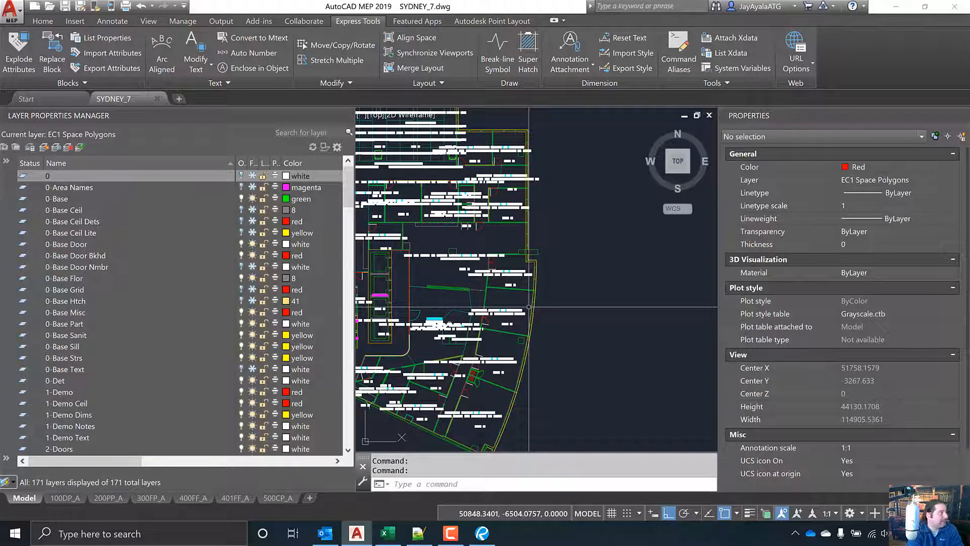
# Step: Look through the existing layer names of the SYDNEY_7 drawing in the Layer Properties Manager
pyautogui.scroll(-3, 127, 377)
pyautogui.scroll(-15, 128, 376)
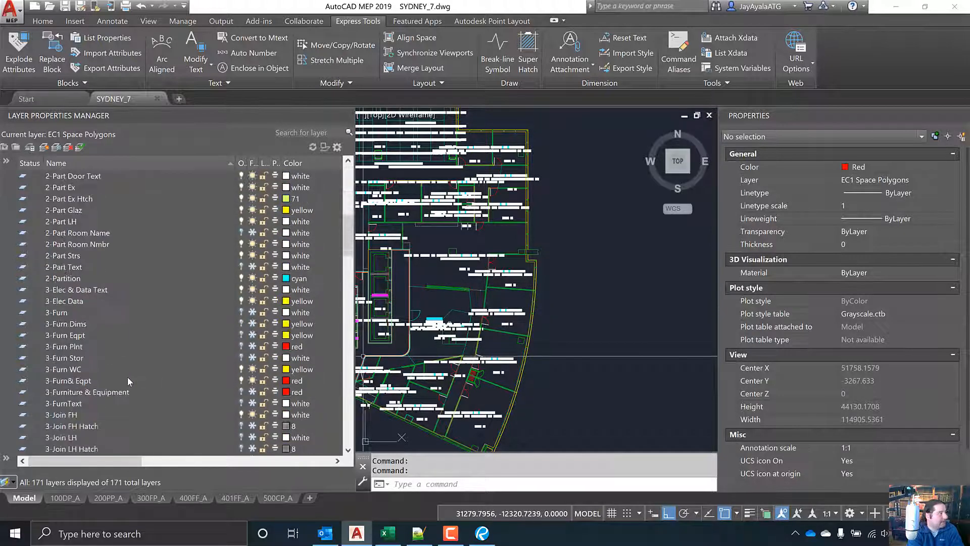
pyautogui.scroll(-4, 127, 376)
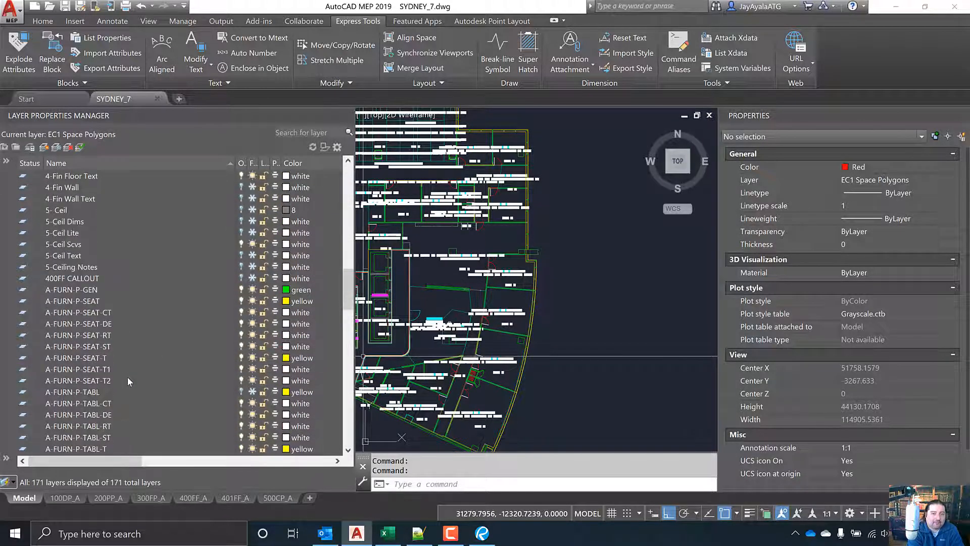
pyautogui.scroll(-9, 127, 377)
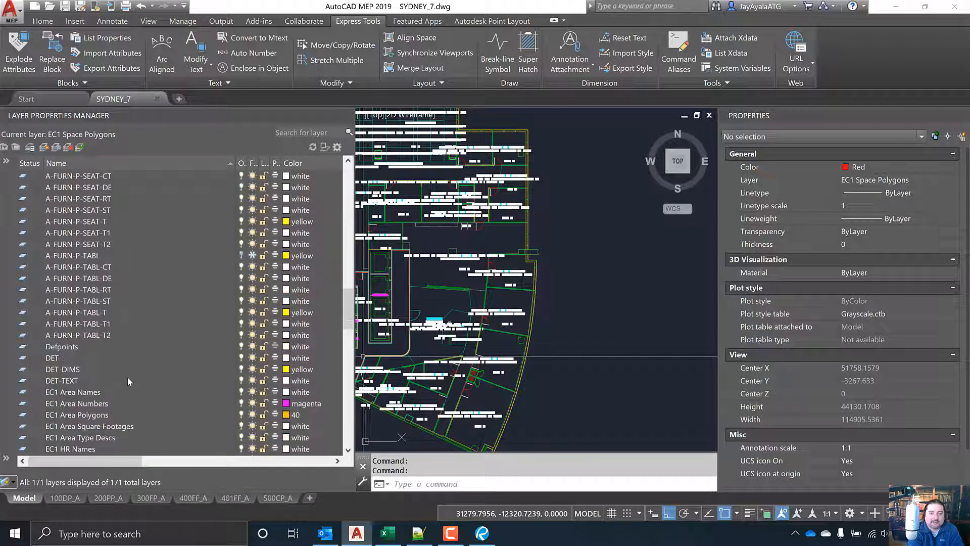
pyautogui.scroll(-3, 127, 377)
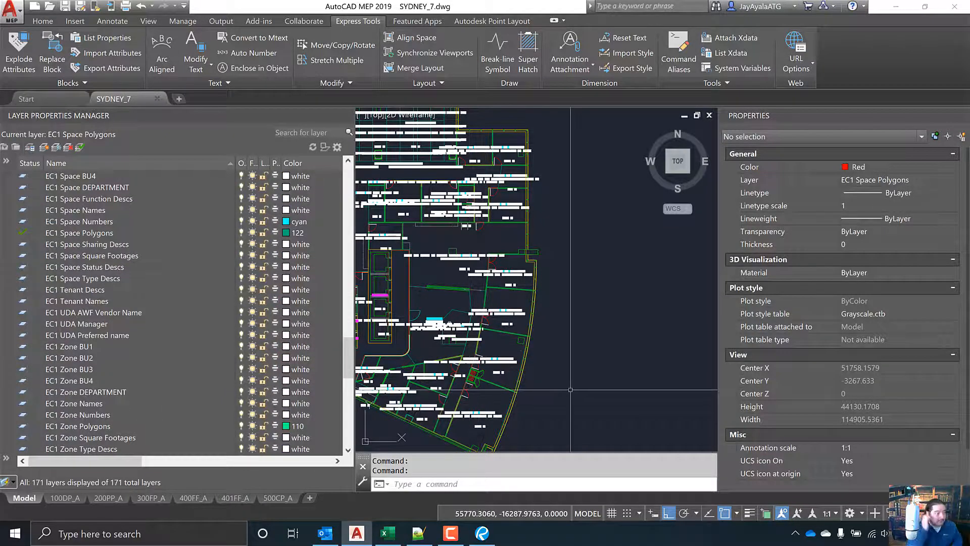
# Step: Run the LLTF command on the SYDNEY_7 drawing and check its output in the AutoCAD text window
pyautogui.write('ll')
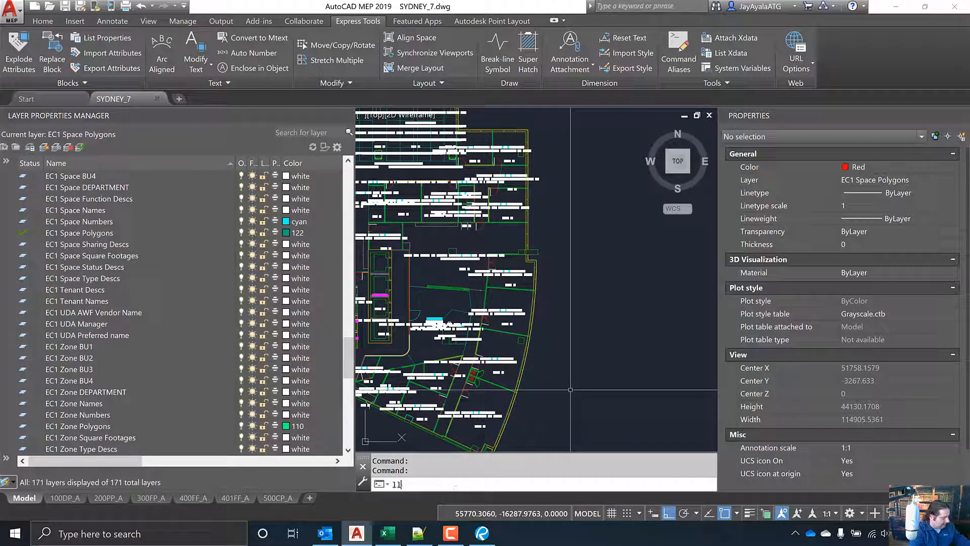
pyautogui.write('tf')
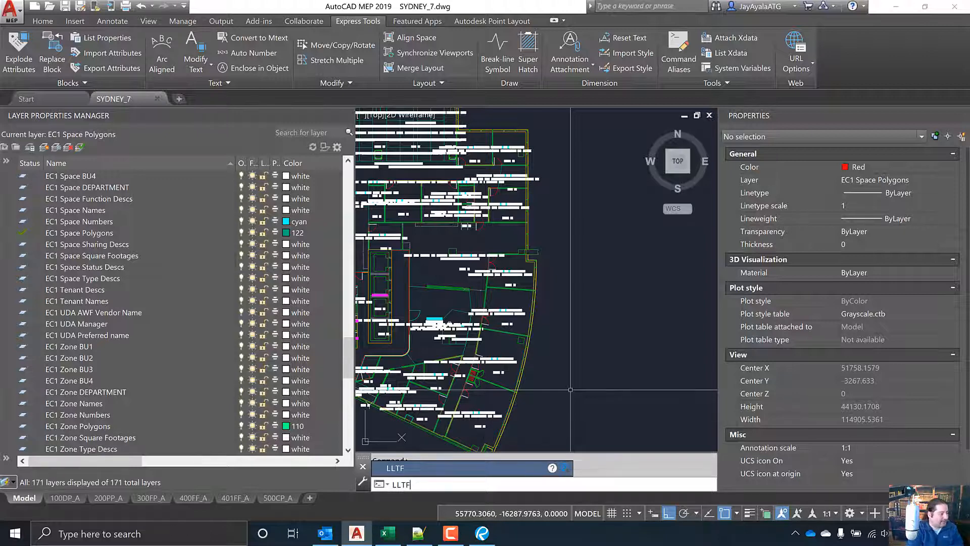
pyautogui.press('Return')
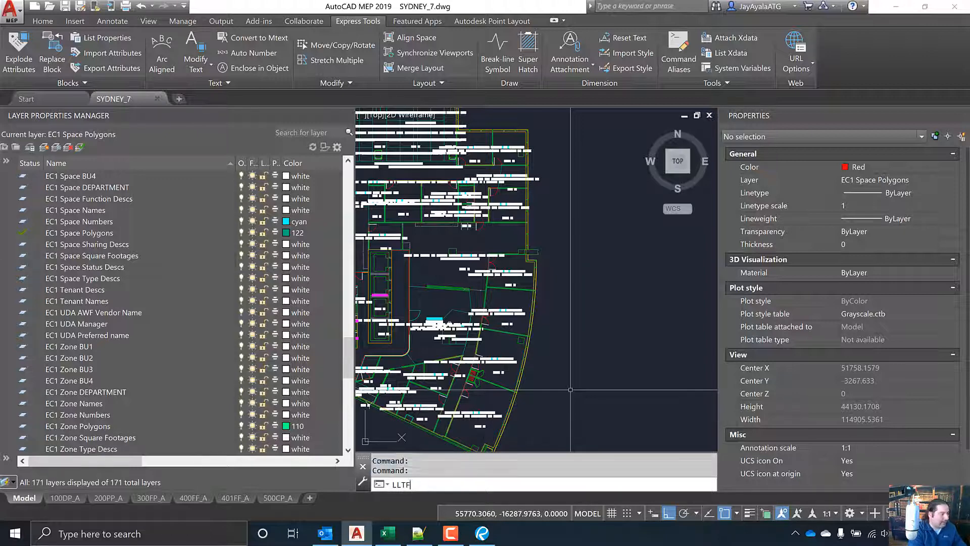
pyautogui.press('F2')
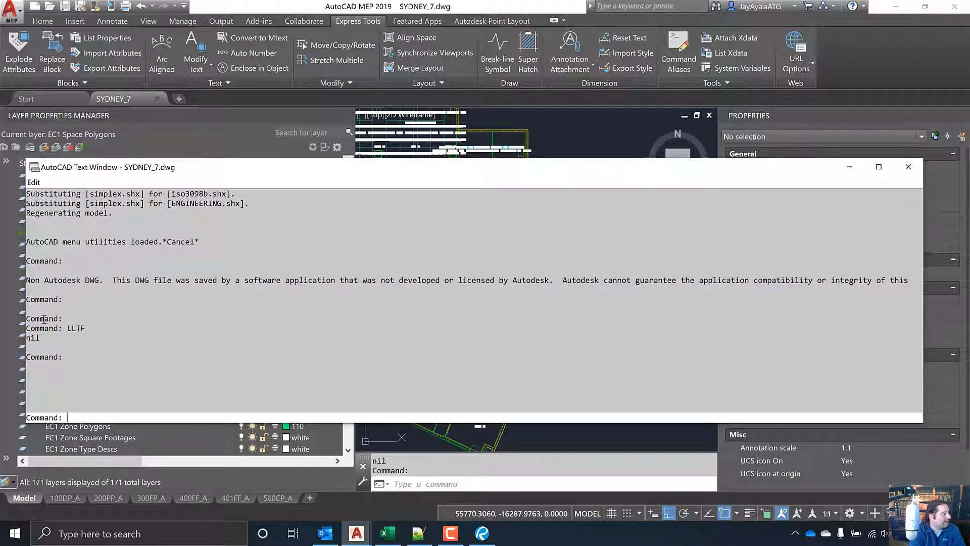
pyautogui.moveTo(62, 328); pyautogui.dragTo(26, 337)
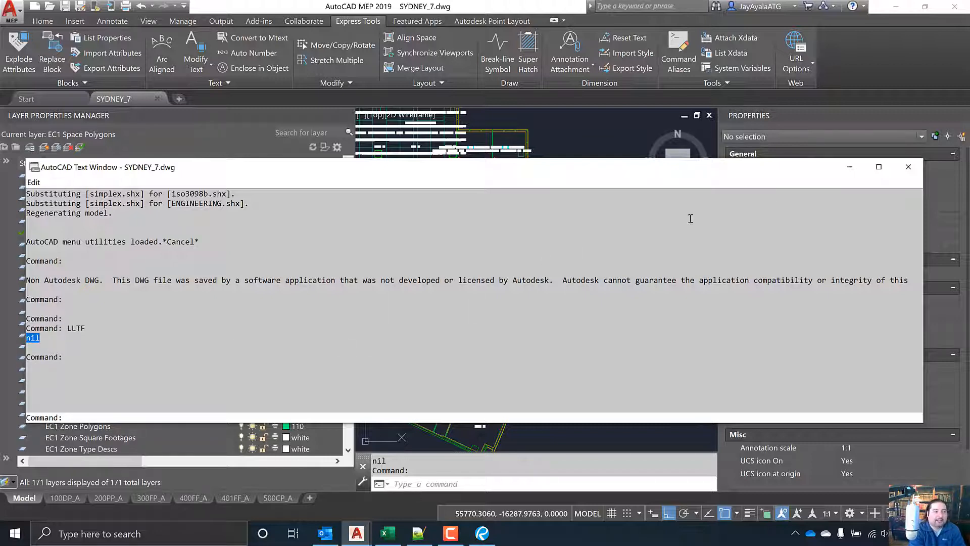
pyautogui.click(850, 167)
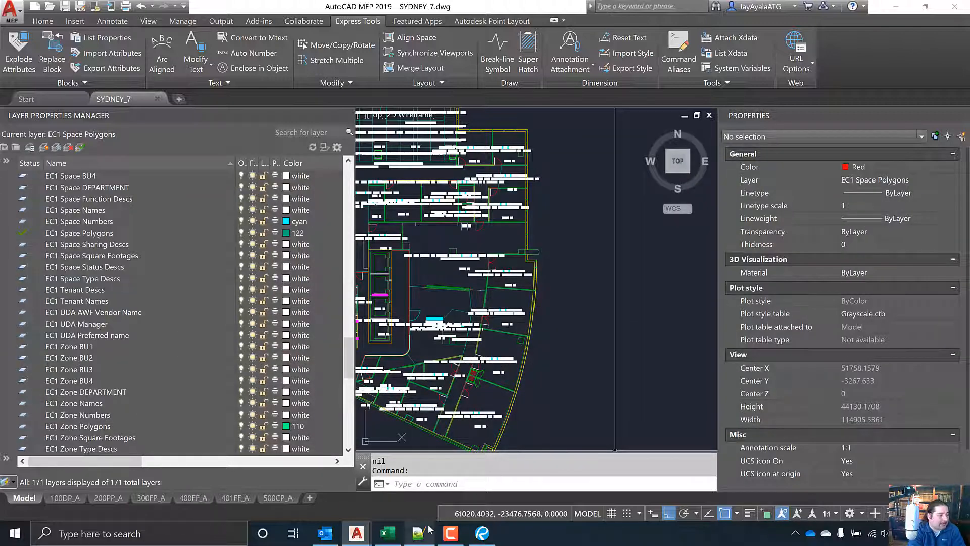
# Step: Switch to Notepad++ and examine the output file path, drawing name, layer name and concatenation lines of LLTF.lsp
pyautogui.moveTo(382, 540)
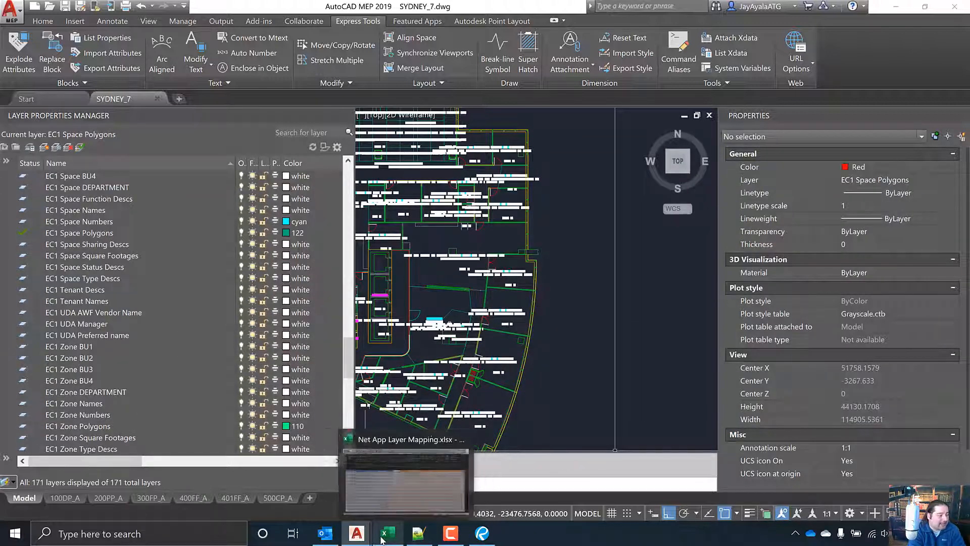
pyautogui.click(419, 535)
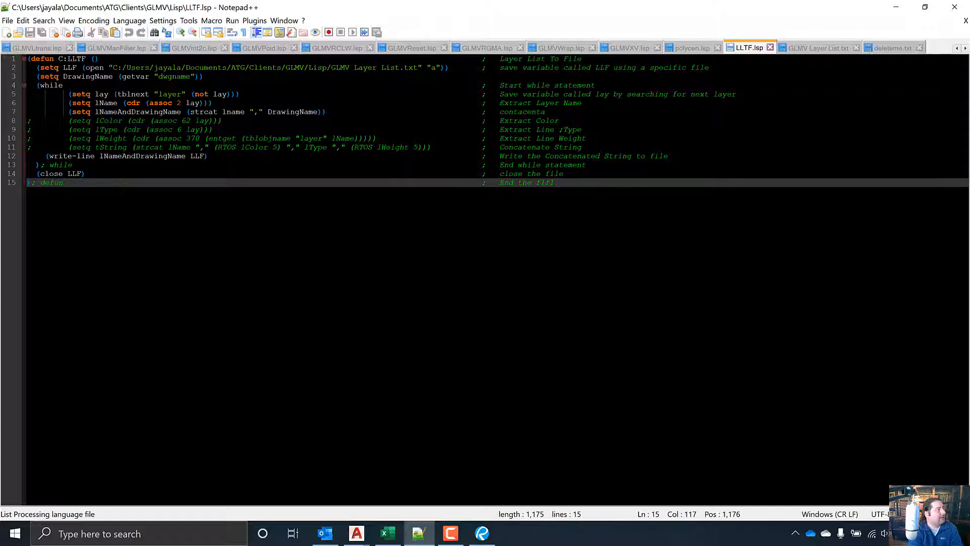
pyautogui.moveTo(112, 67); pyautogui.dragTo(415, 67)
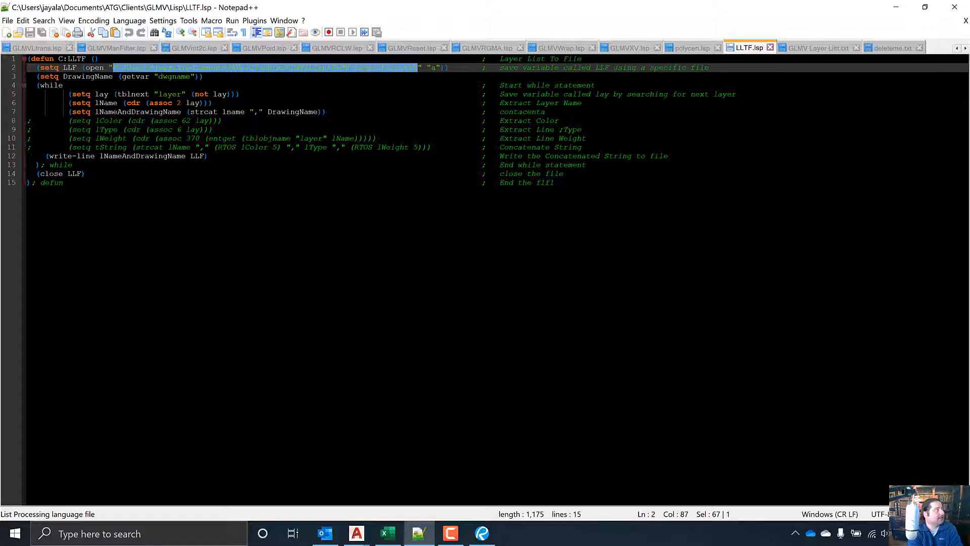
pyautogui.moveTo(205, 76); pyautogui.dragTo(40, 76)
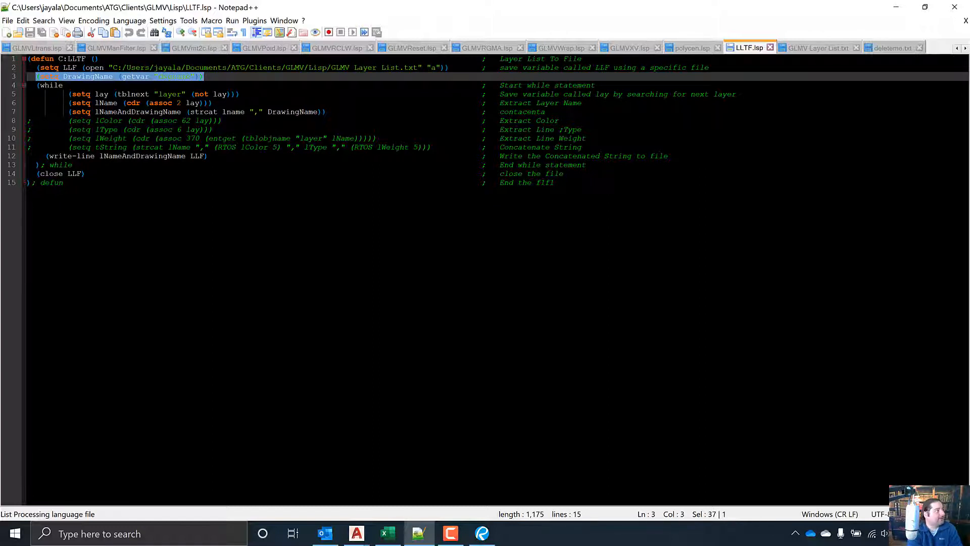
pyautogui.moveTo(226, 102); pyautogui.dragTo(73, 102)
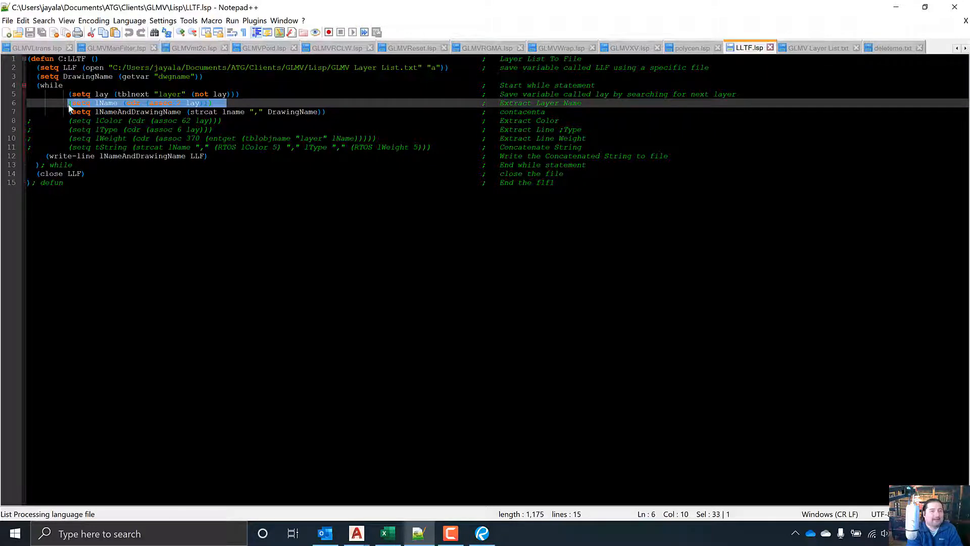
pyautogui.moveTo(328, 111); pyautogui.dragTo(68, 112)
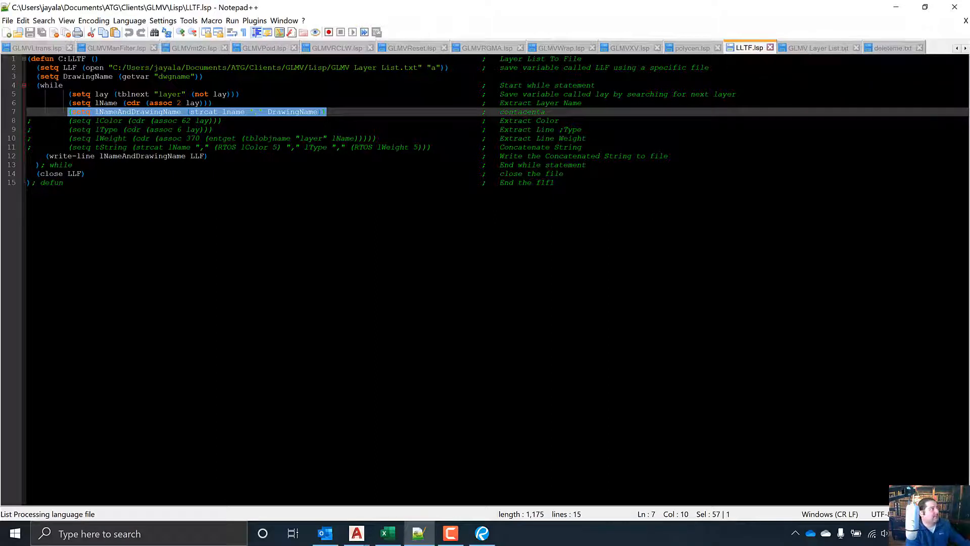
pyautogui.moveTo(112, 67); pyautogui.dragTo(417, 68)
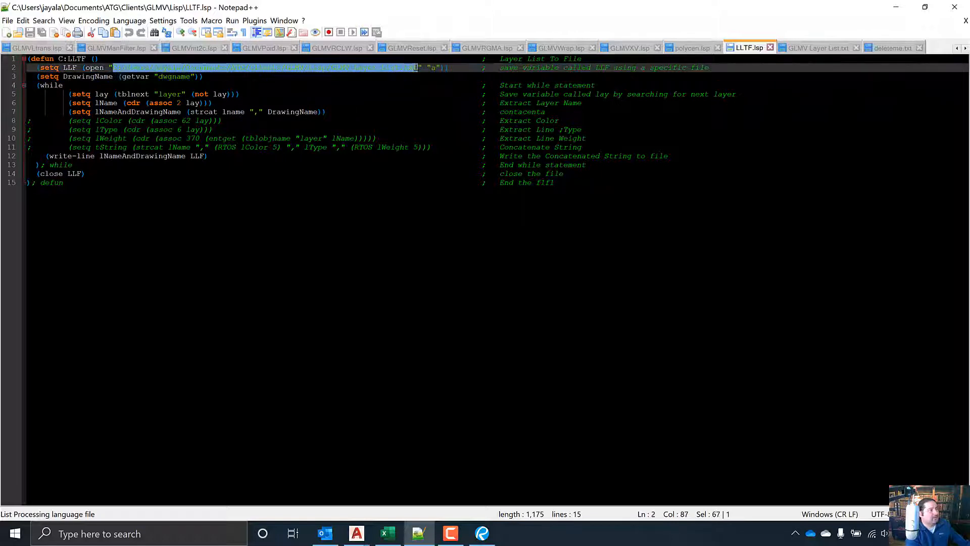
# Step: Reload GLMV Layer List.txt in Notepad++ and compare its lines through the end with AutoCAD's layer total for SYDNEY_7
pyautogui.click(829, 49)
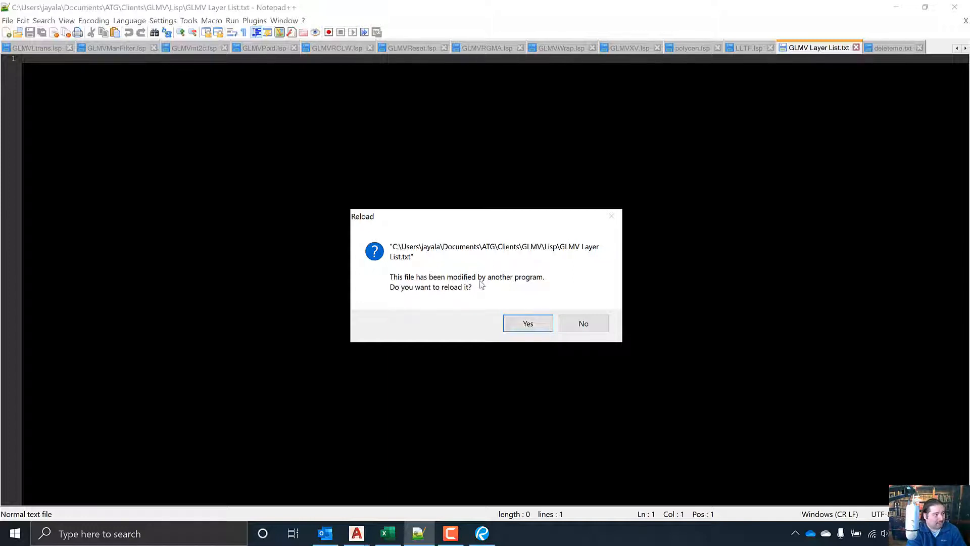
pyautogui.click(526, 329)
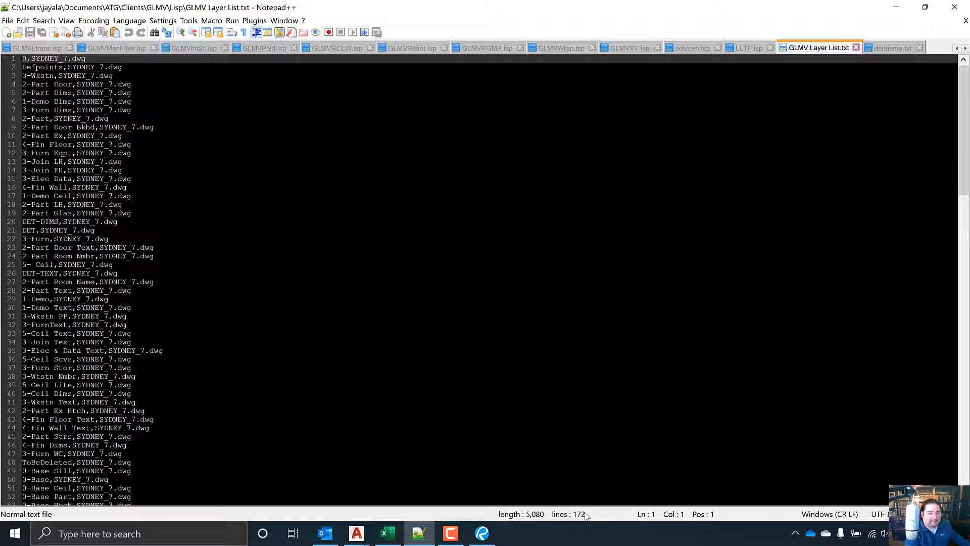
pyautogui.click(361, 535)
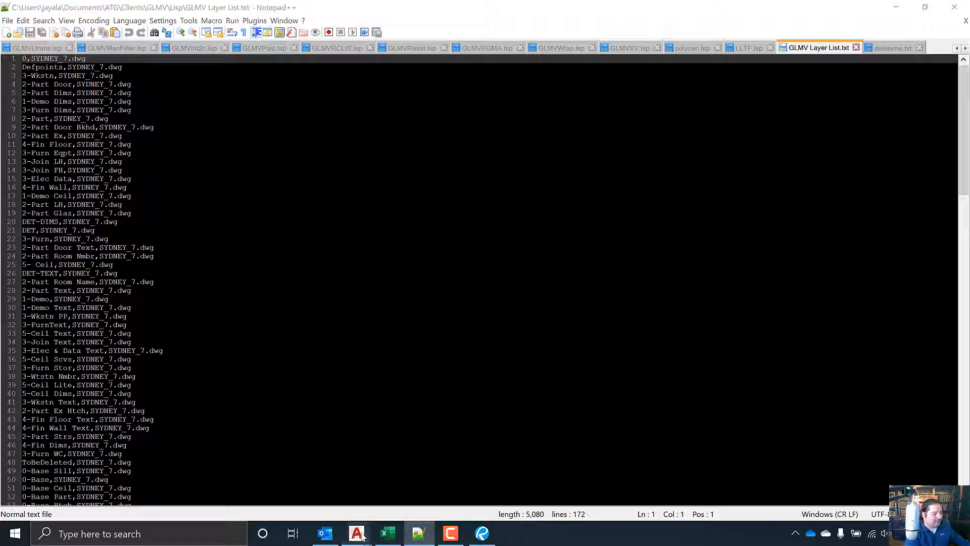
pyautogui.click(300, 478)
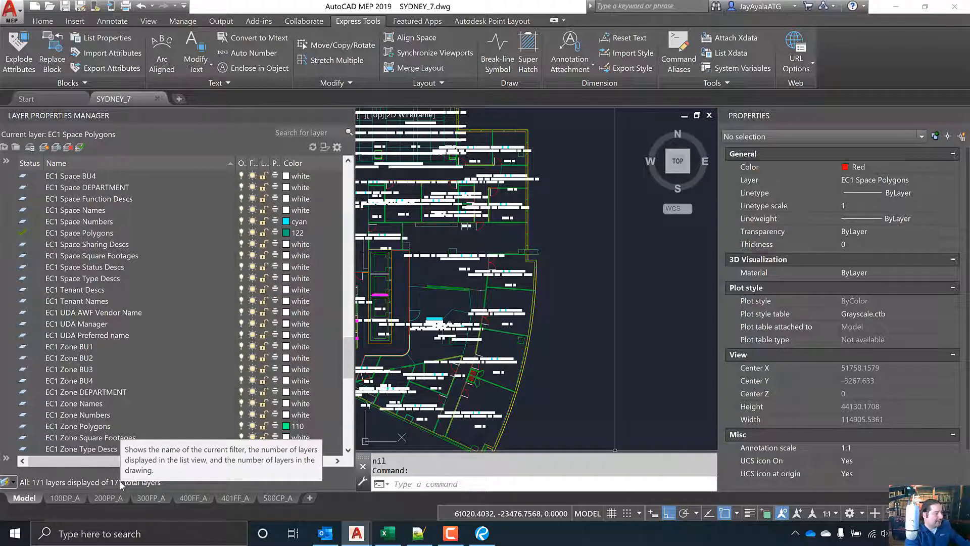
pyautogui.click(418, 535)
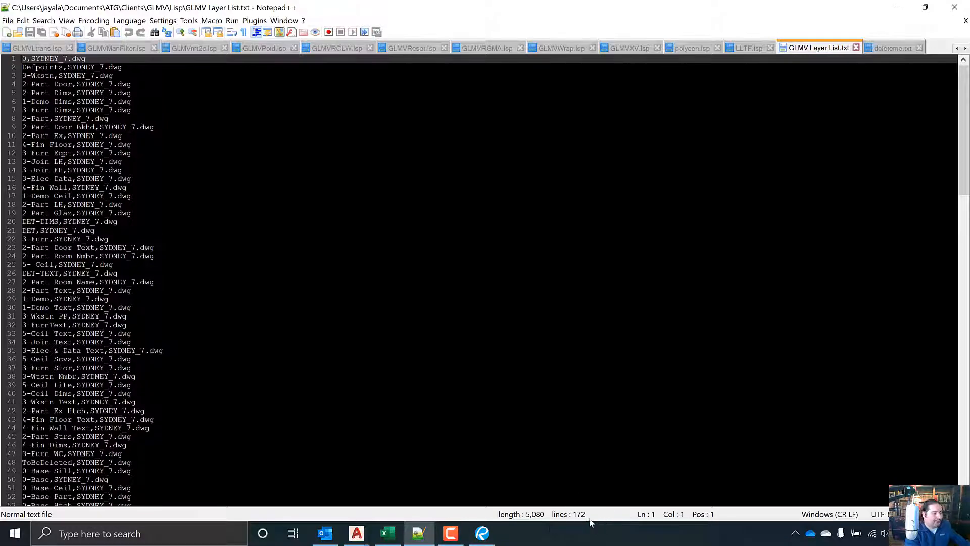
pyautogui.moveTo(964, 174); pyautogui.dragTo(935, 485)
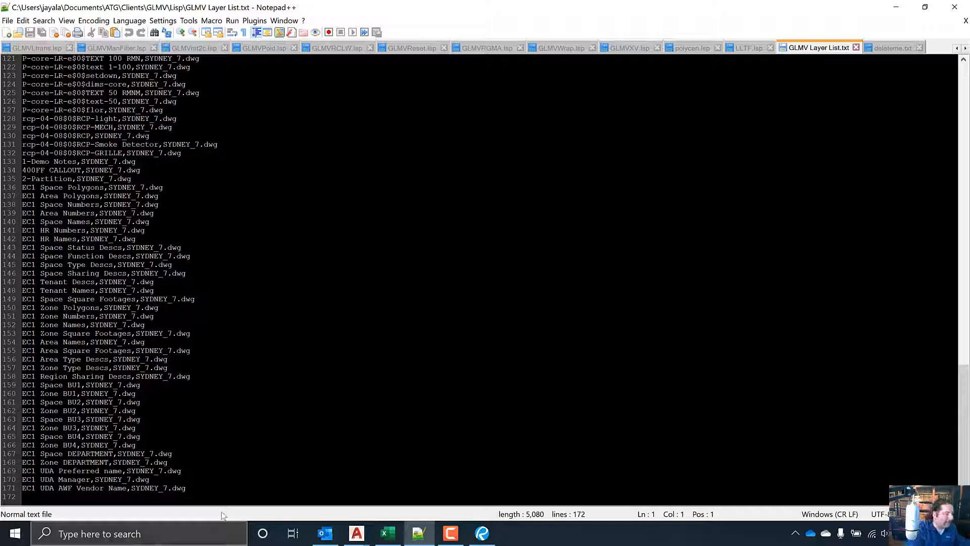
# Step: Switch to the Net App Layer Mapping workbook and examine the old and new layer names on the OLDvsNEWmapping St Louis and SVL sheets
pyautogui.click(392, 534)
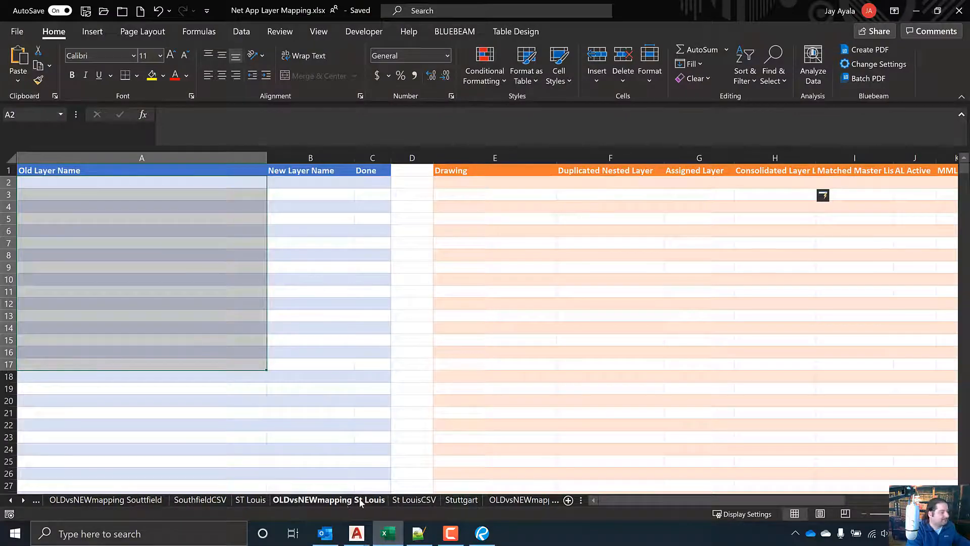
pyautogui.click(192, 352)
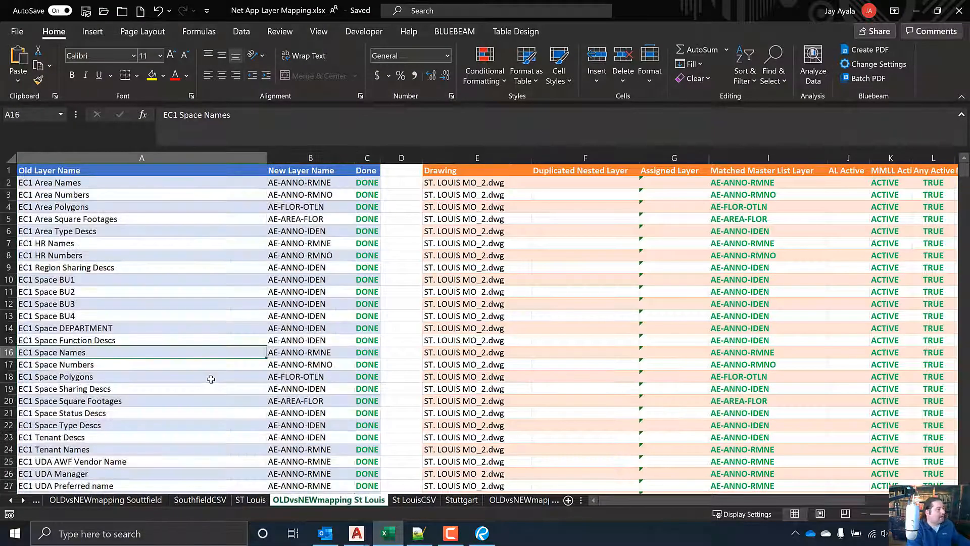
pyautogui.scroll(-1, 211, 379)
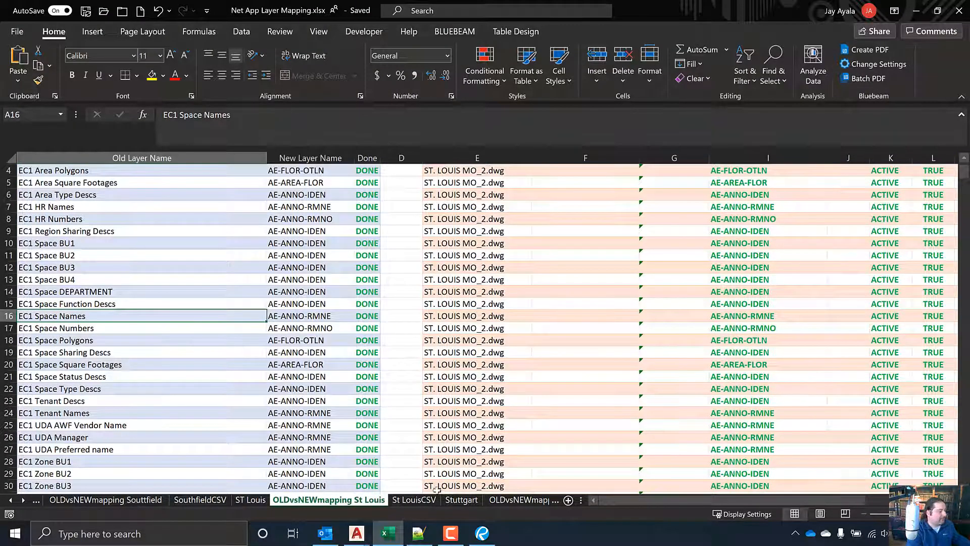
pyautogui.rightClick(20, 502)
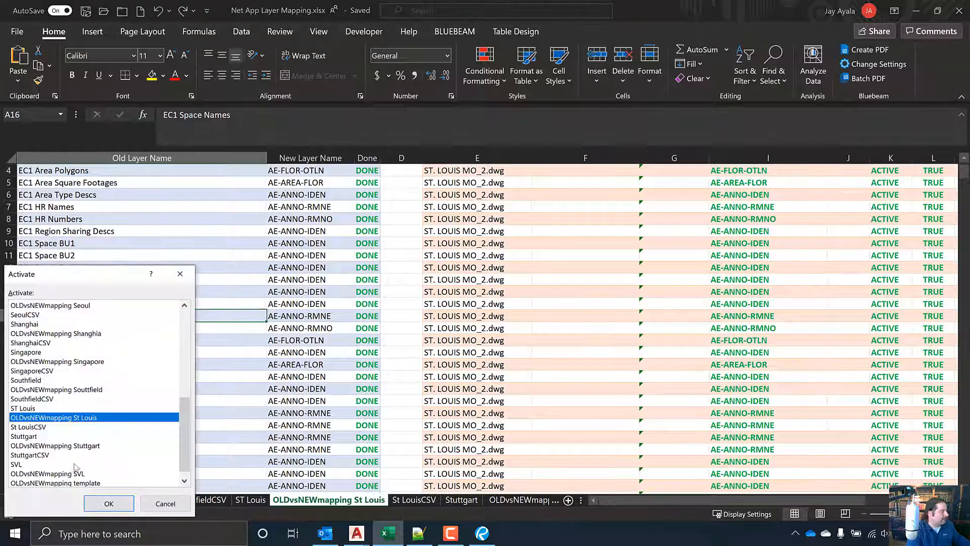
pyautogui.scroll(-1, 86, 468)
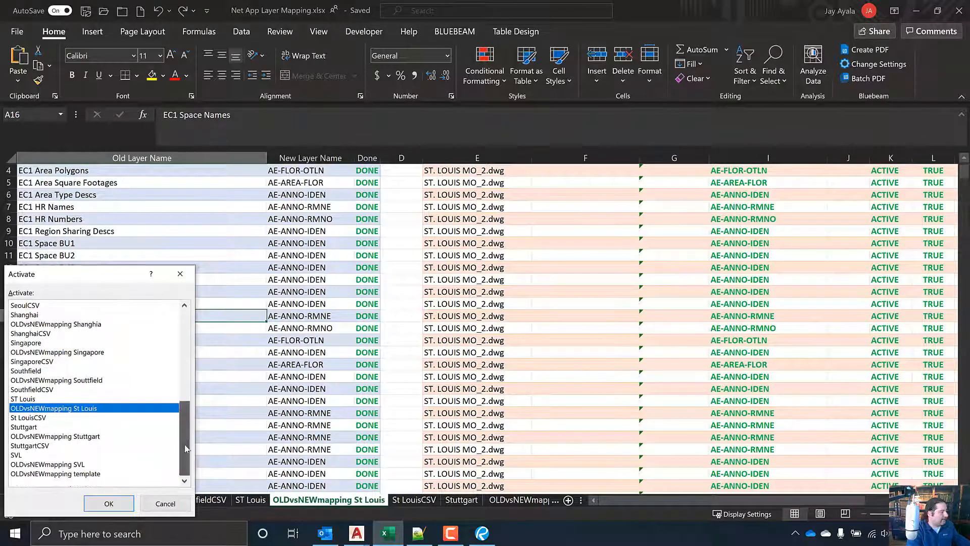
pyautogui.doubleClick(47, 465)
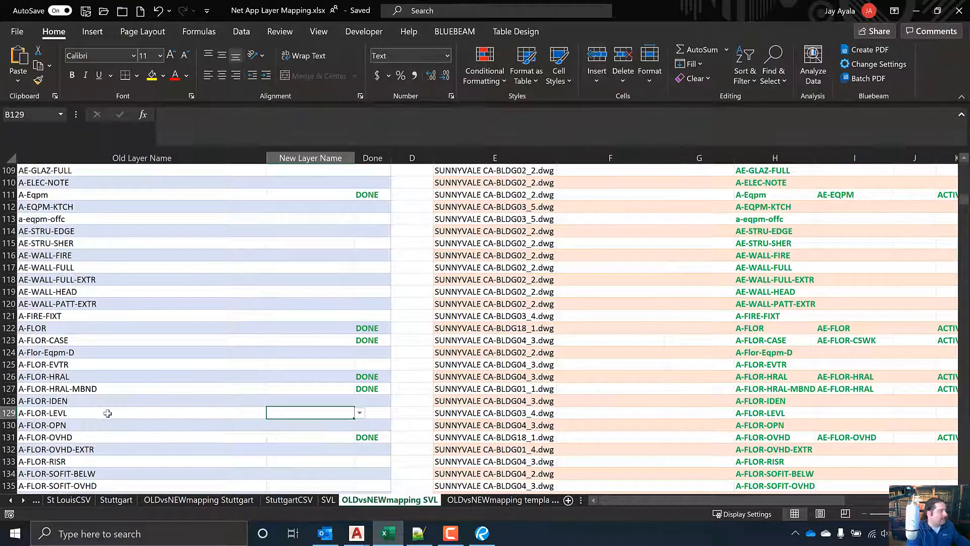
pyautogui.click(111, 388)
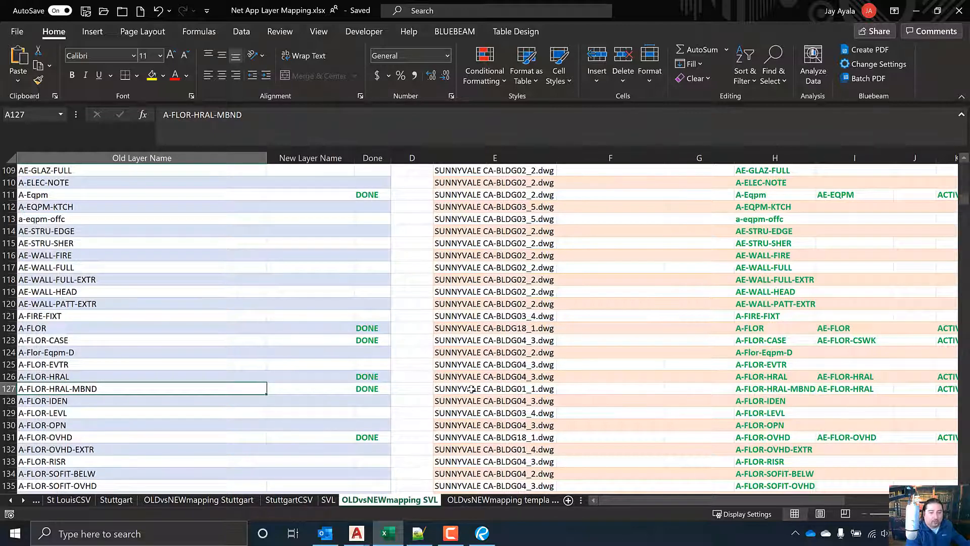
pyautogui.click(142, 402)
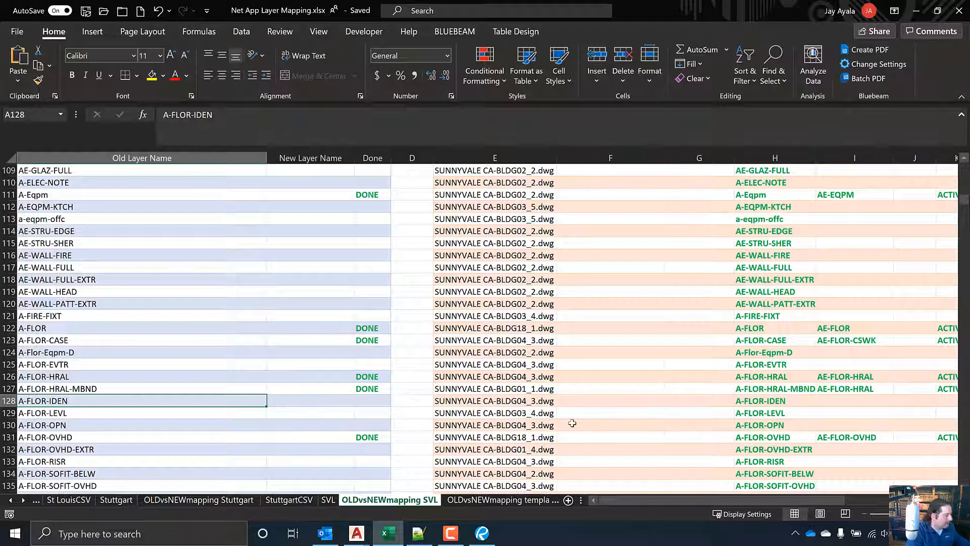
# Step: Switch to Notepad++ and select the entire contents of GLMV Layer List.txt
pyautogui.click(418, 538)
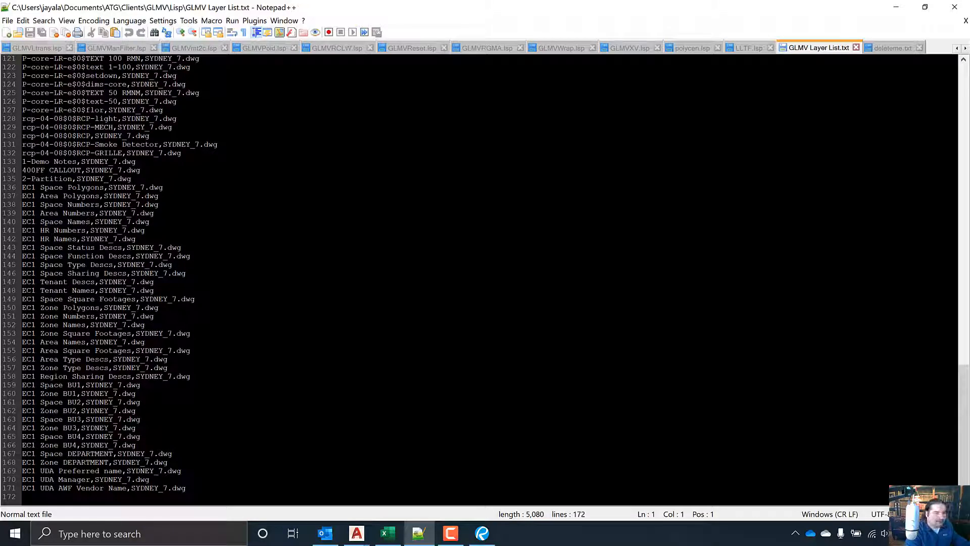
pyautogui.hotkey('ctrl', 'a')
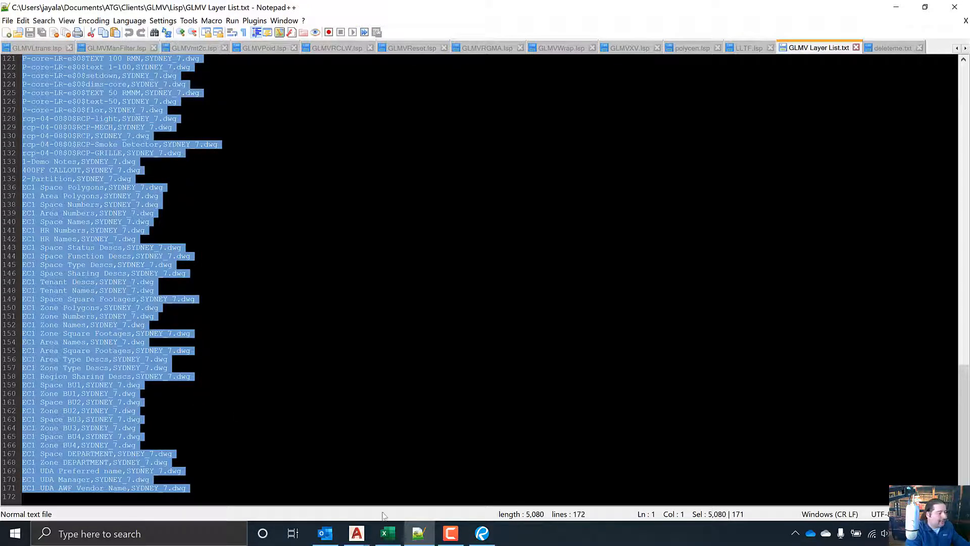
# Step: Switch to Excel, add a blank sheet directly before OLDvsNEWmapping template, and open the workbook's full sheet list
pyautogui.click(388, 533)
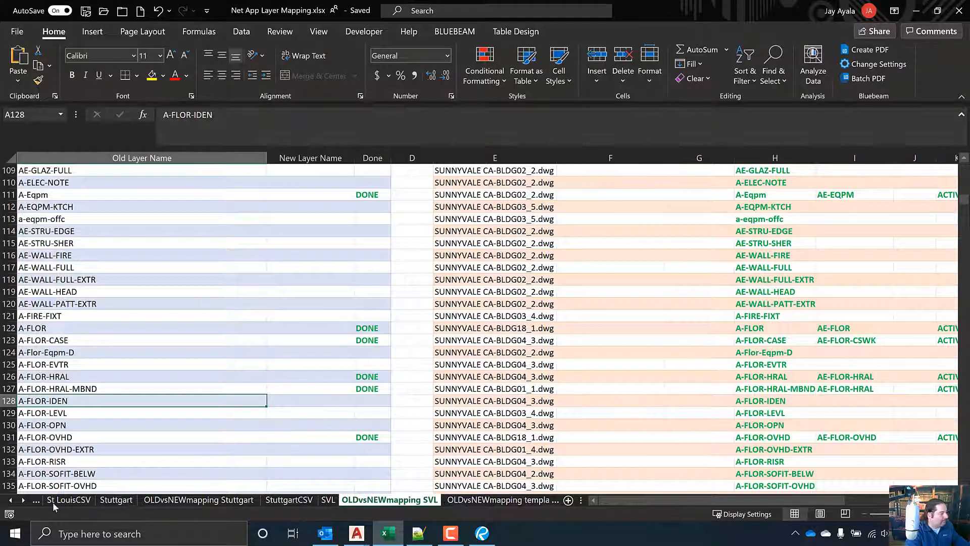
pyautogui.click(23, 500)
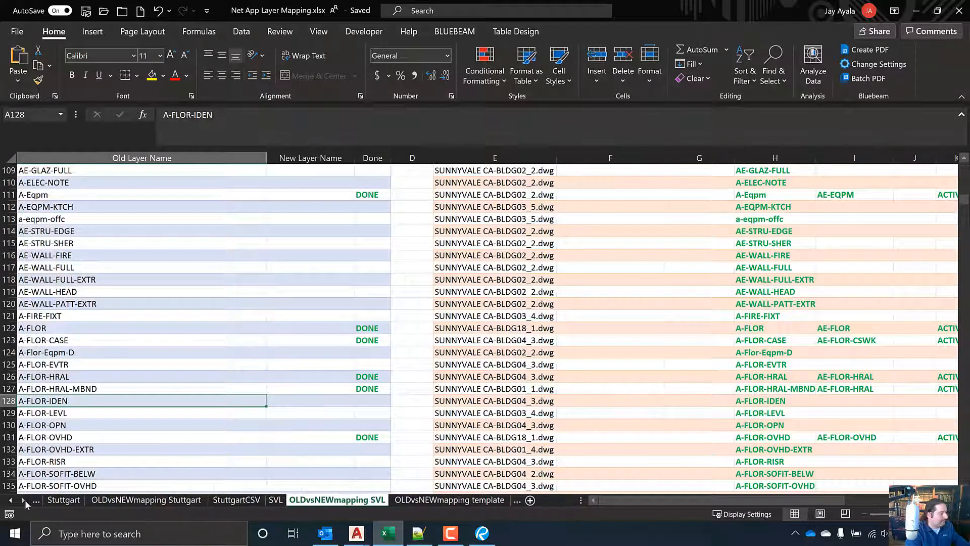
pyautogui.click(426, 500)
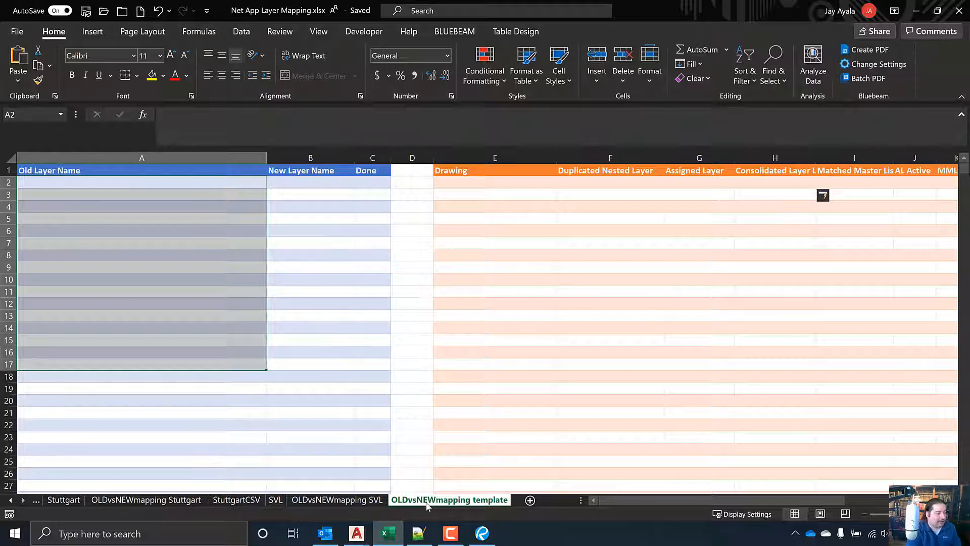
pyautogui.click(529, 501)
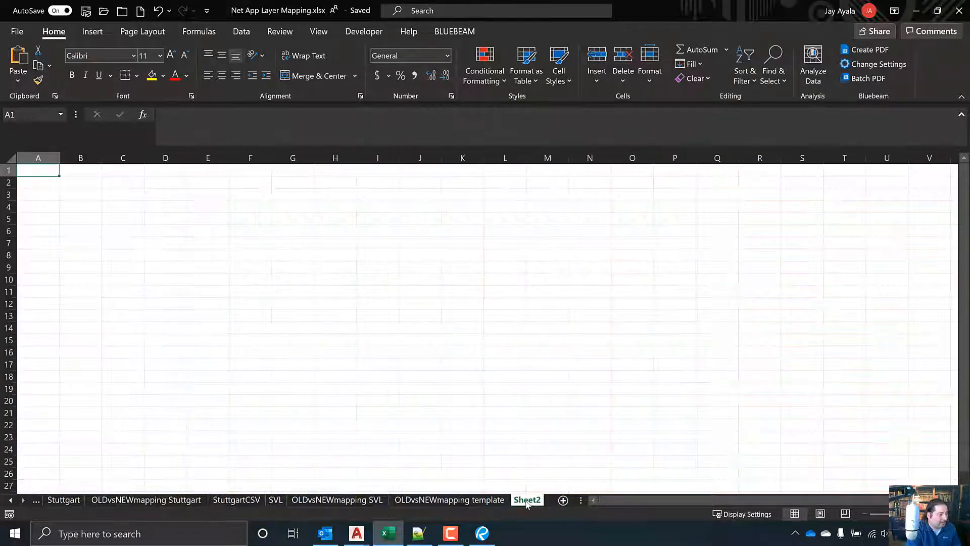
pyautogui.moveTo(527, 503); pyautogui.dragTo(417, 502)
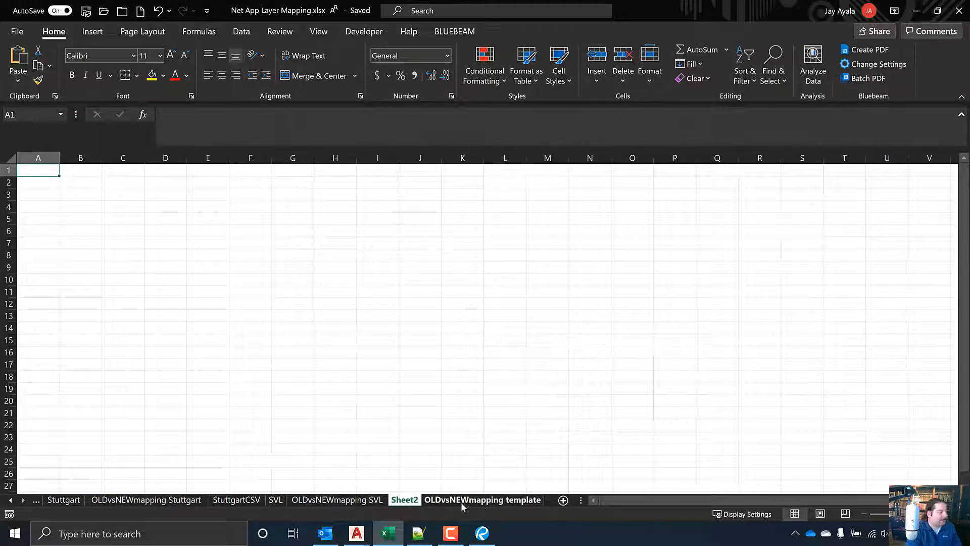
pyautogui.rightClick(10, 500)
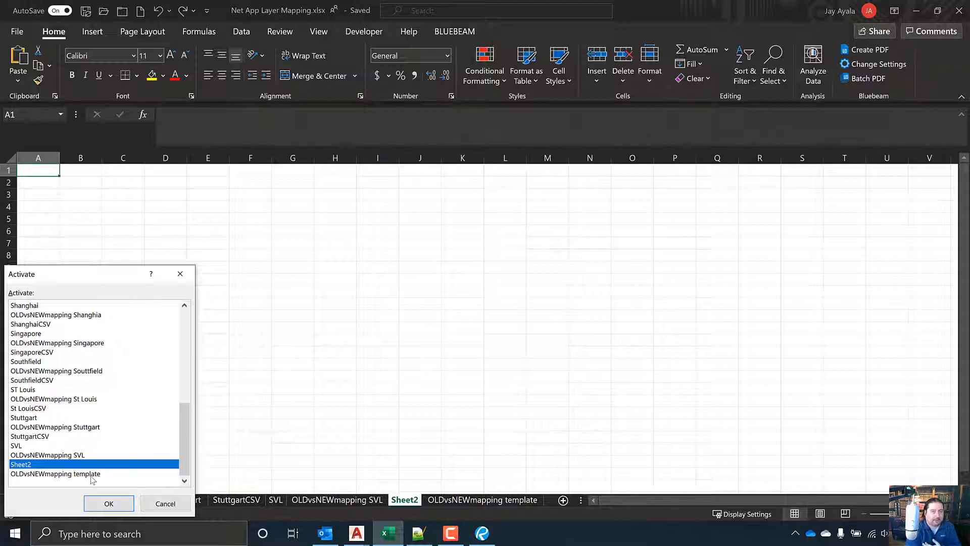
# Step: Dismiss the sheet list and rename the new blank sheet Sheet2 as Sydney
pyautogui.click(165, 503)
pyautogui.rightClick(403, 500)
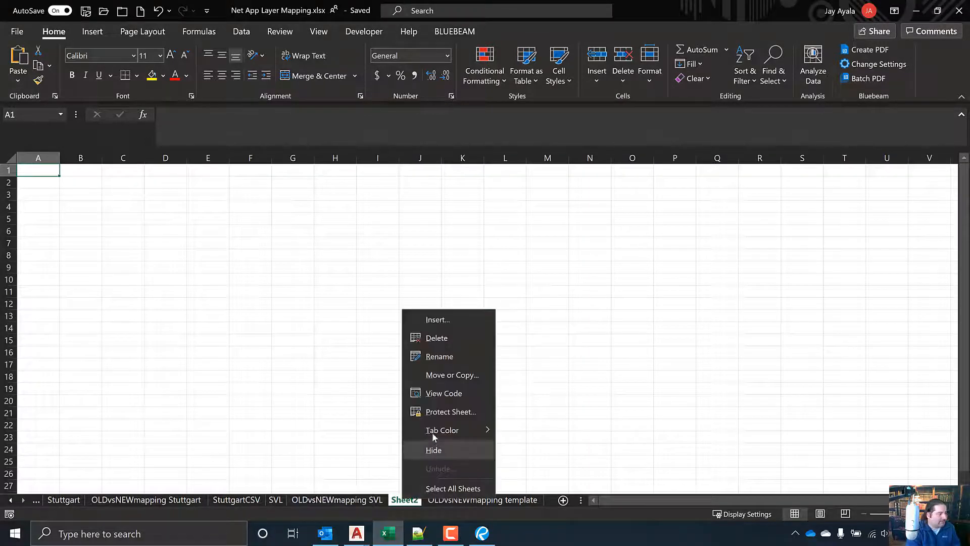
pyautogui.click(448, 362)
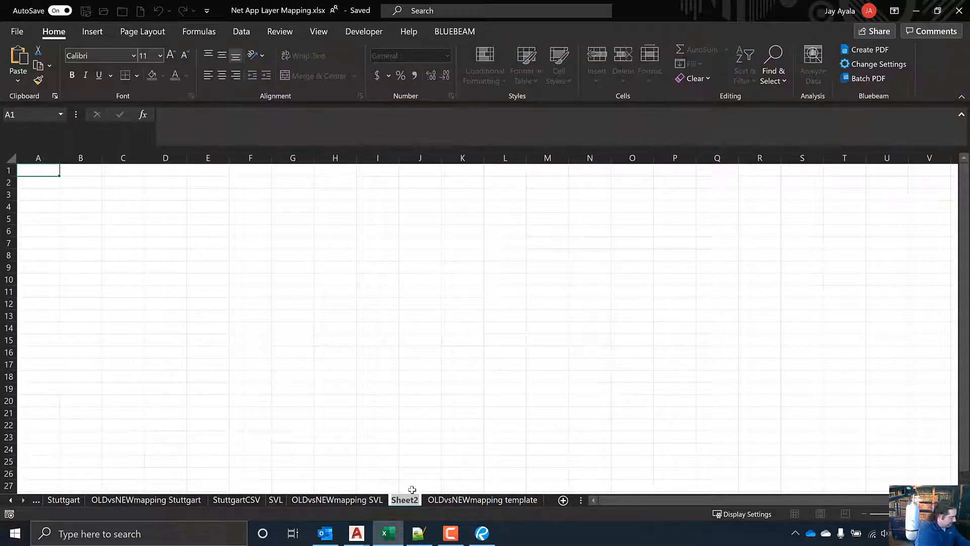
pyautogui.write('Sydney')
pyautogui.press('Return')
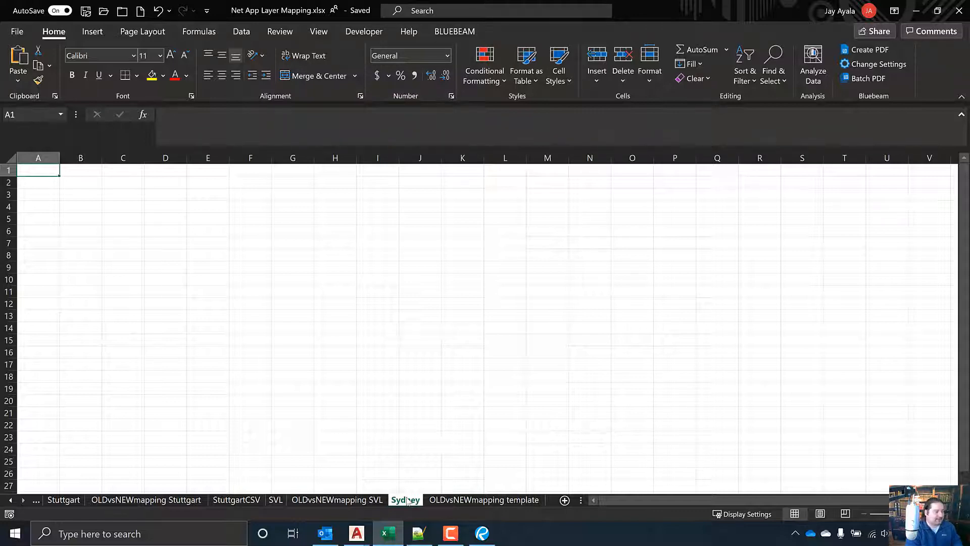
# Step: Examine the SVL sheet's Layer and Drawing columns and the drawing names offered in the Drawing filter
pyautogui.click(275, 499)
pyautogui.click(288, 364)
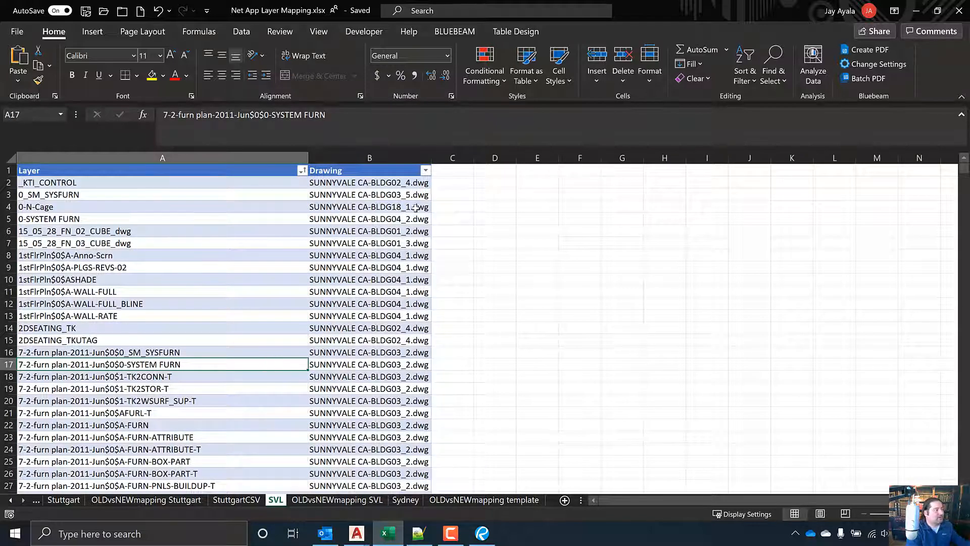
pyautogui.moveTo(415, 194); pyautogui.dragTo(414, 243)
pyautogui.click(426, 170)
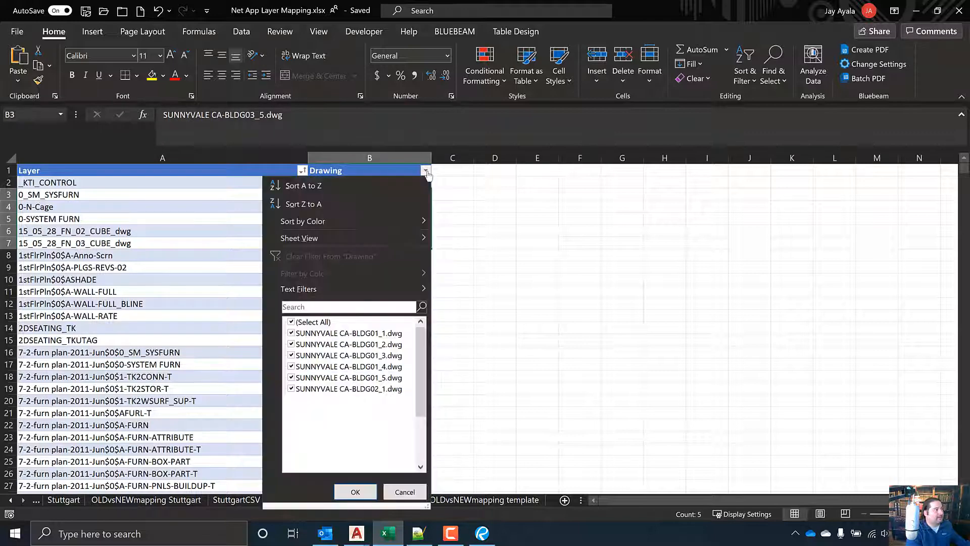
pyautogui.moveTo(419, 343)
pyautogui.mouseDown()
pyautogui.moveTo(420, 401)
pyautogui.moveTo(420, 355)
pyautogui.mouseUp()
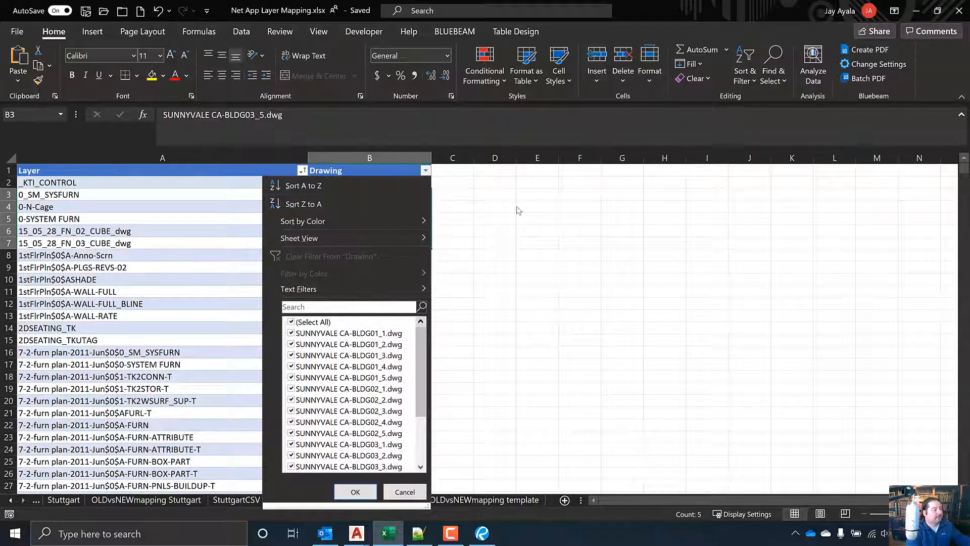
pyautogui.click(502, 438)
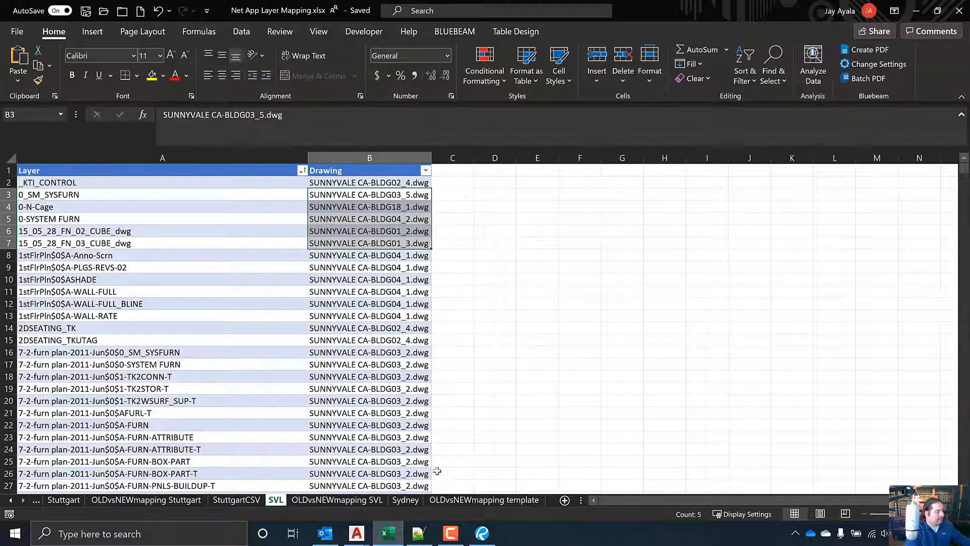
# Step: Copy the selected layer list from Notepad++ and paste it as text only into the Sydney sheet in Excel, starting at A1
pyautogui.click(406, 499)
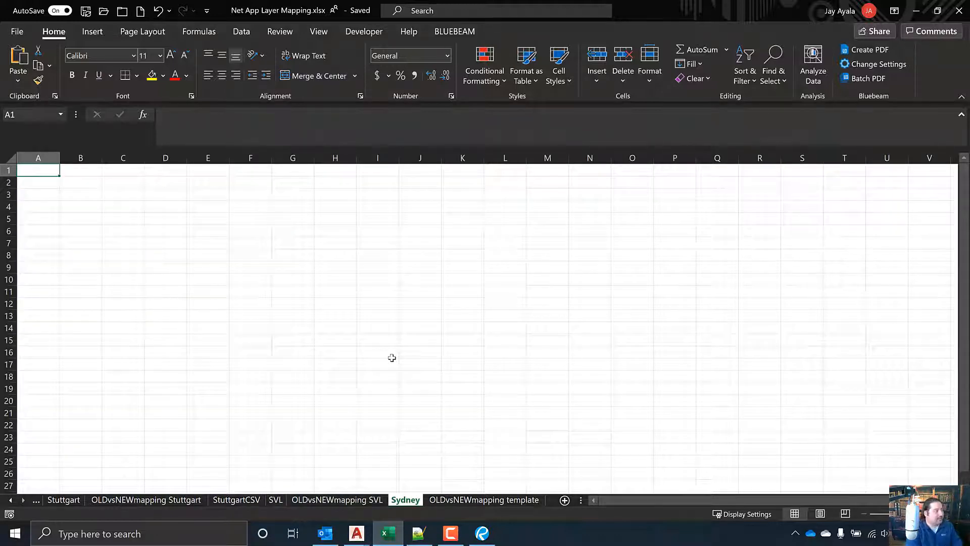
pyautogui.click(418, 533)
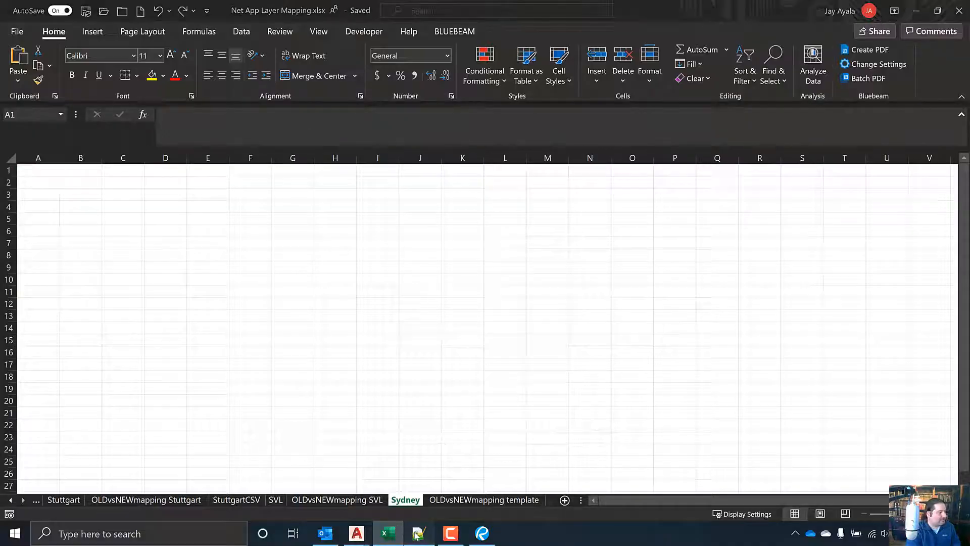
pyautogui.rightClick(125, 331)
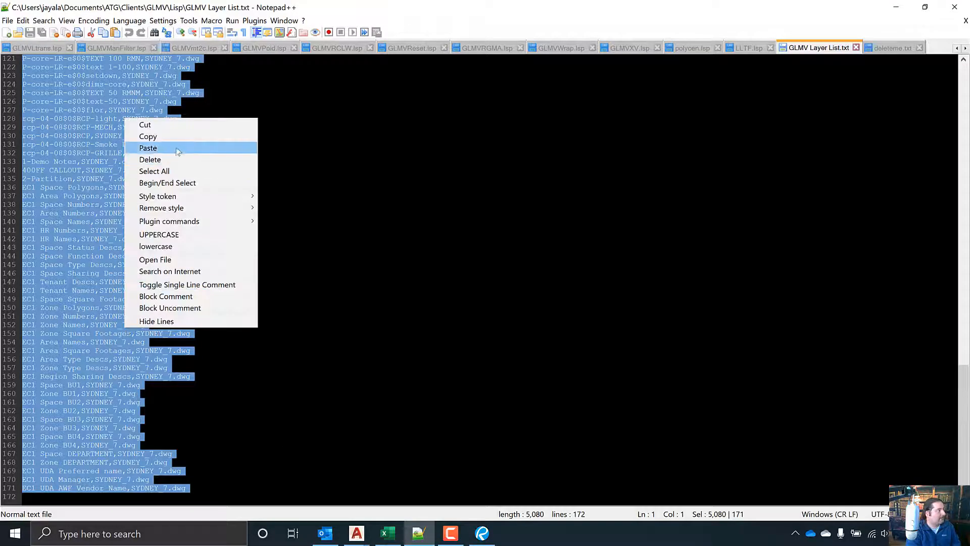
pyautogui.click(148, 136)
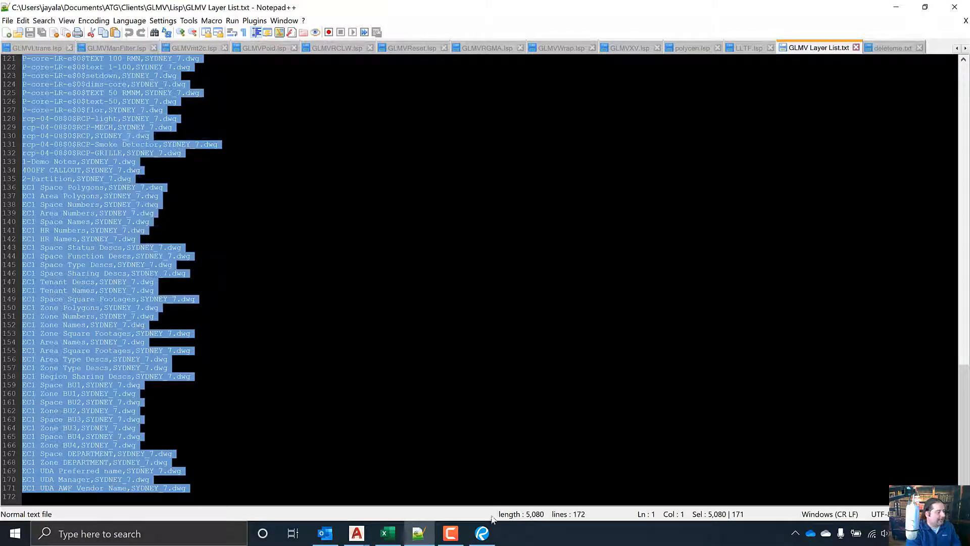
pyautogui.click(387, 533)
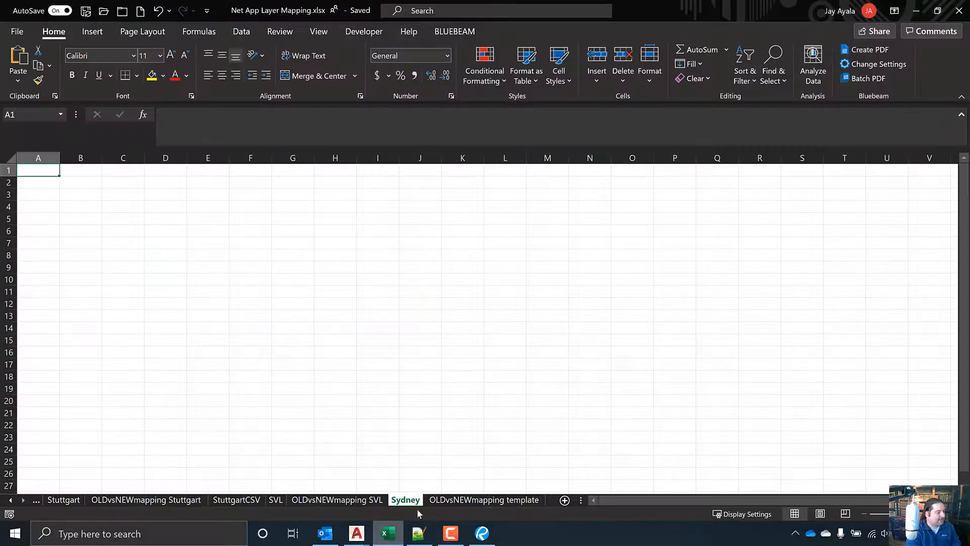
pyautogui.rightClick(40, 169)
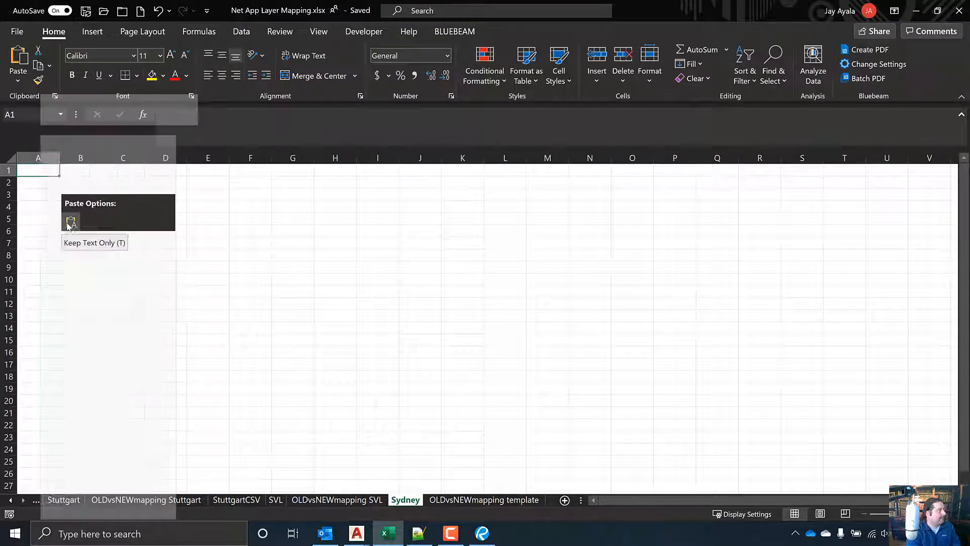
pyautogui.click(80, 225)
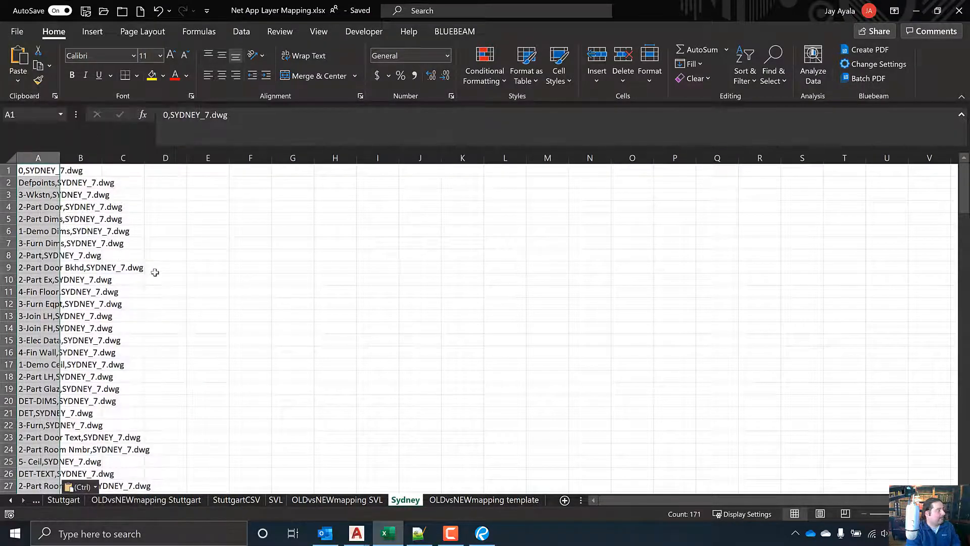
pyautogui.click(170, 303)
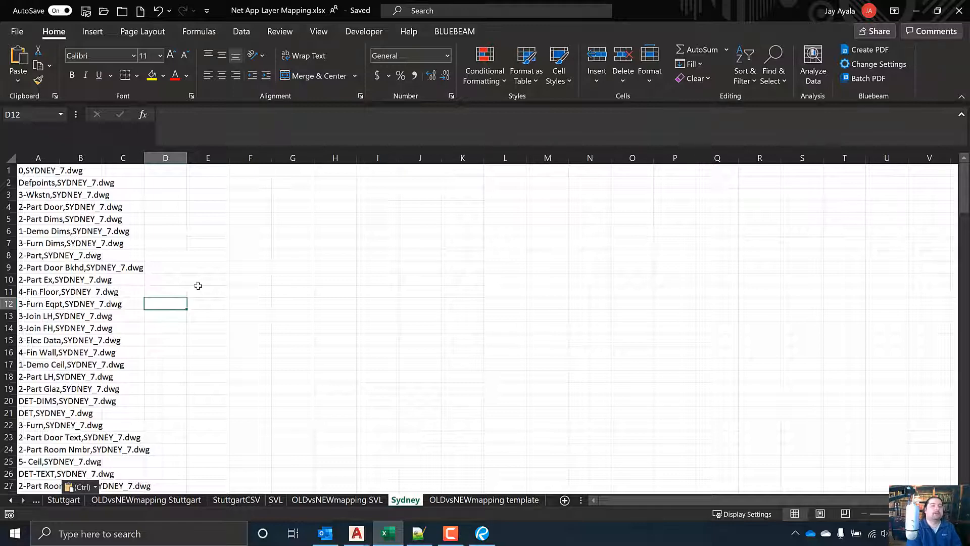
# Step: Split column A with Text to Columns as delimited data, using Comma instead of Tab as the delimiter
pyautogui.click(37, 172)
pyautogui.hotkey('ctrl', 'space')
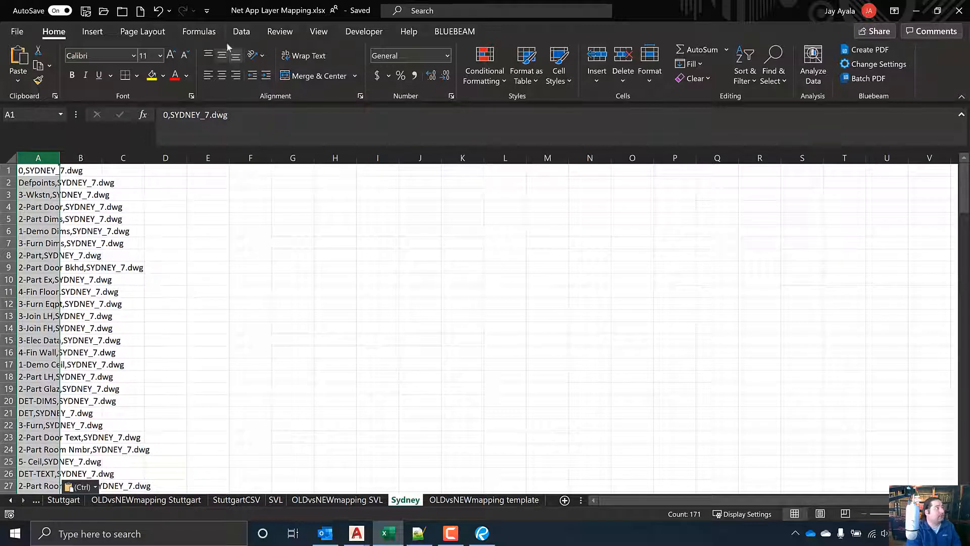
pyautogui.click(241, 32)
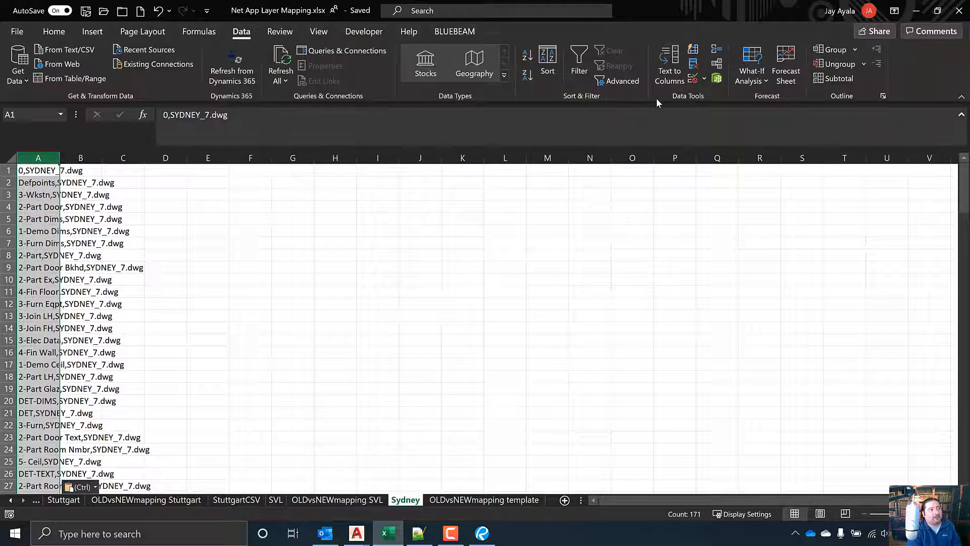
pyautogui.click(674, 70)
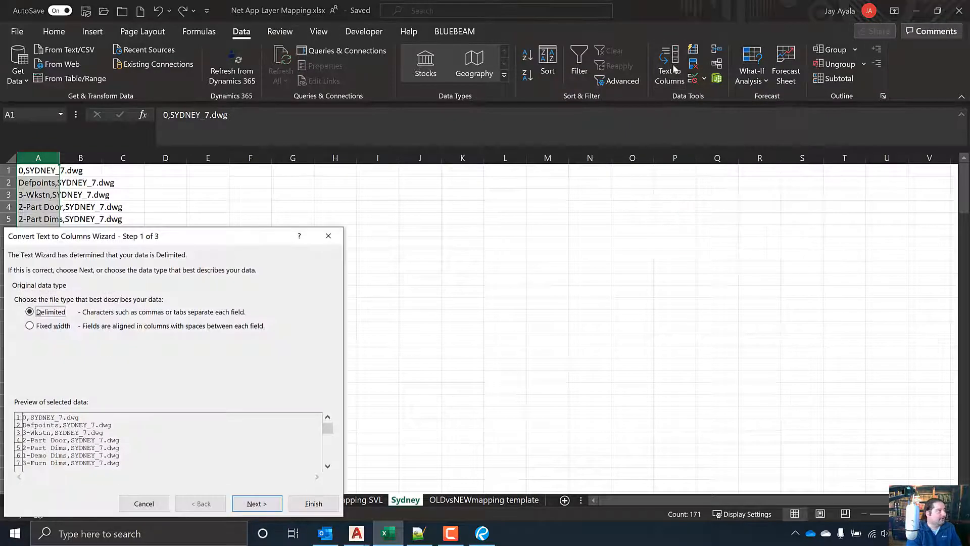
pyautogui.moveTo(237, 233); pyautogui.dragTo(583, 154)
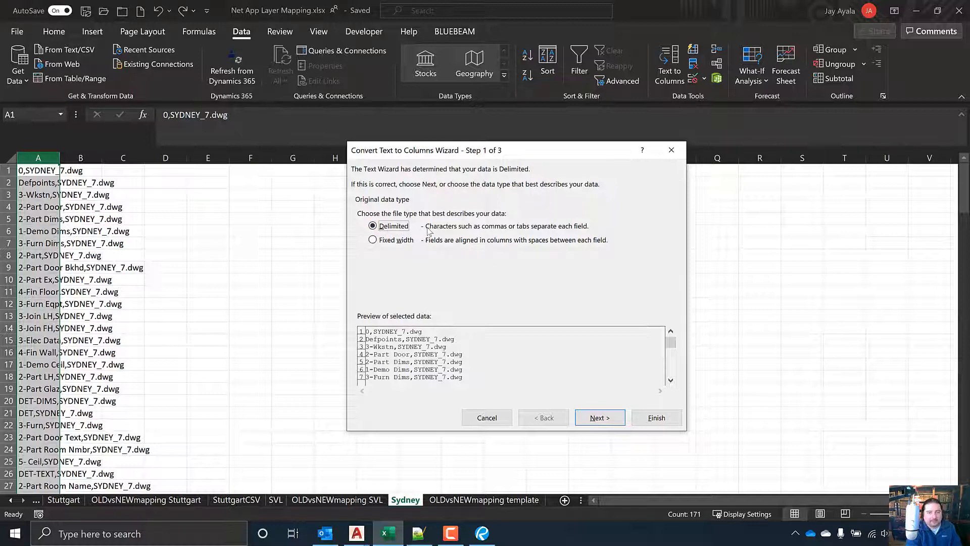
pyautogui.click(591, 418)
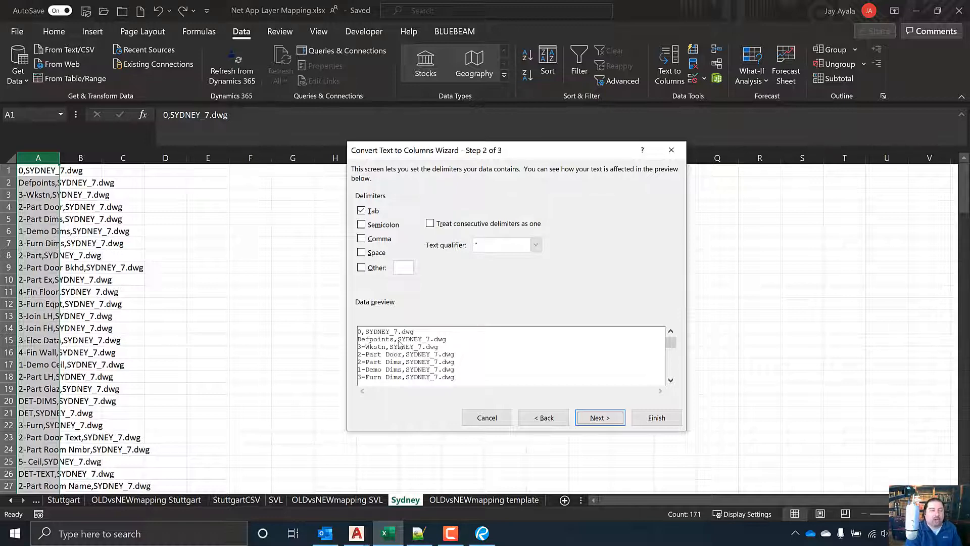
pyautogui.click(361, 210)
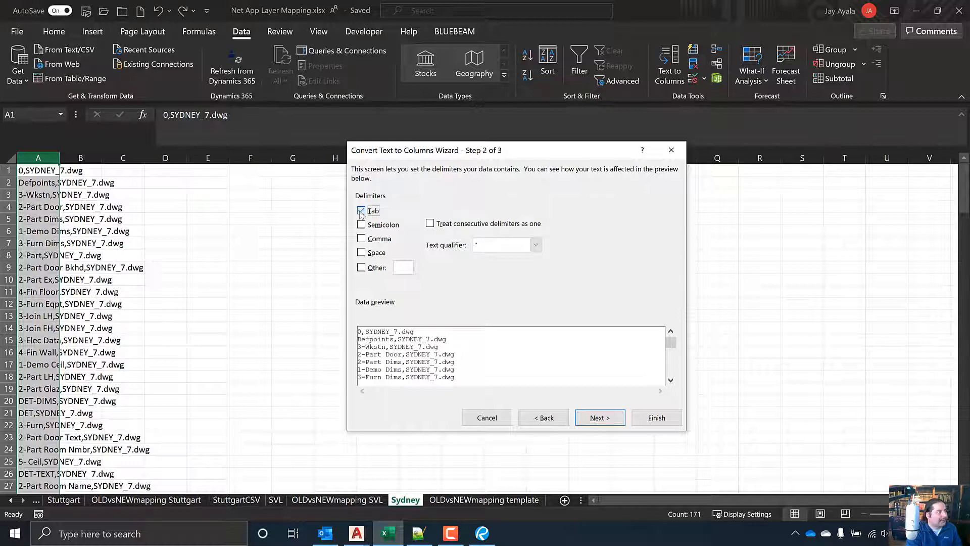
pyautogui.click(361, 238)
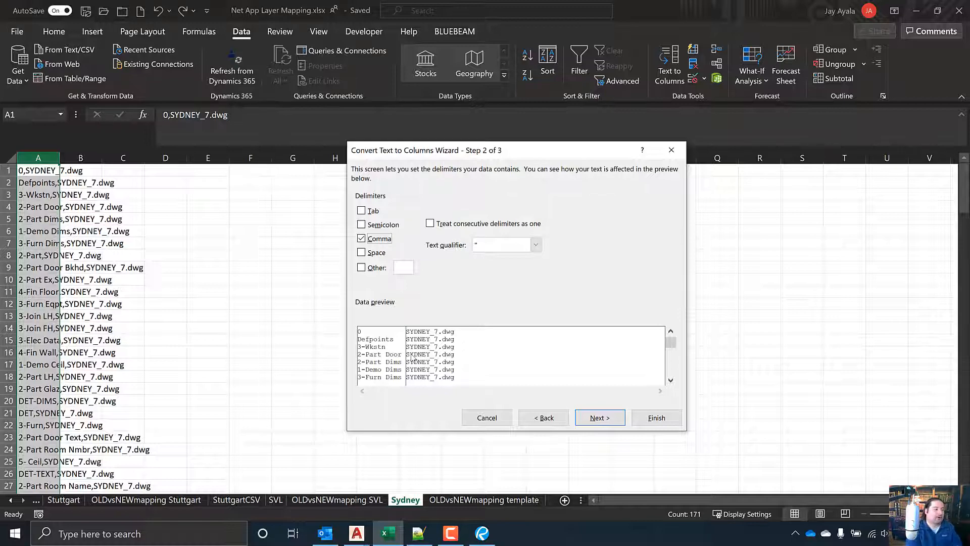
pyautogui.click(653, 418)
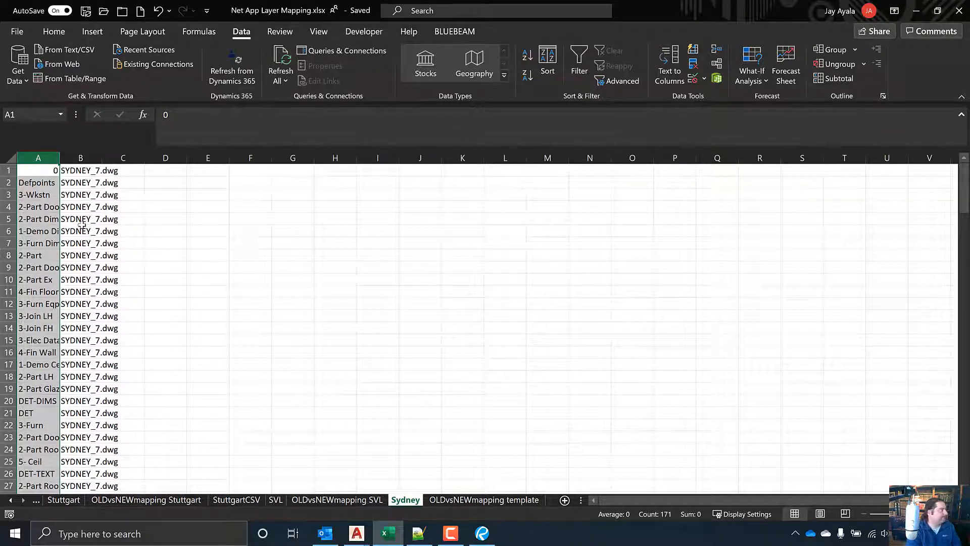
# Step: Insert a blank row above the first row of layer data on the Sydney sheet
pyautogui.click(43, 171)
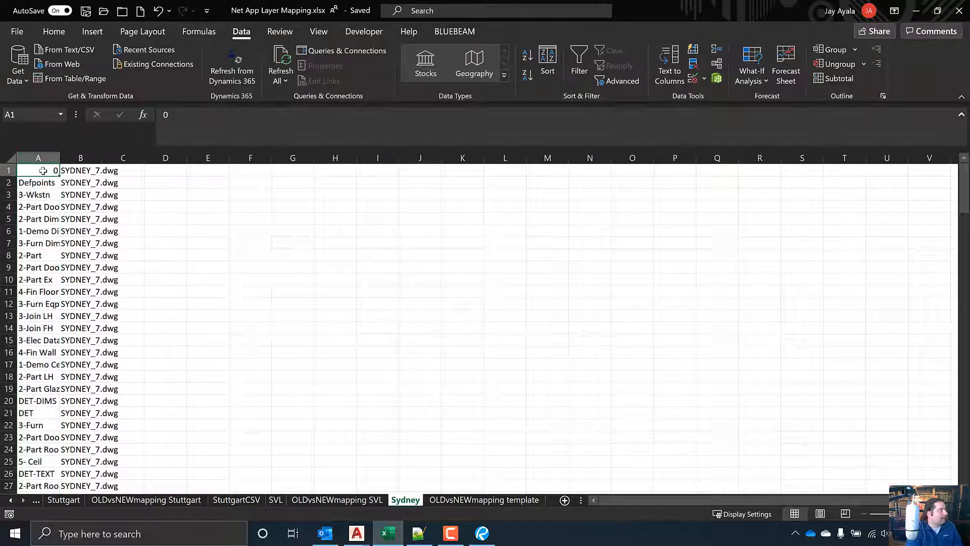
pyautogui.click(7, 169)
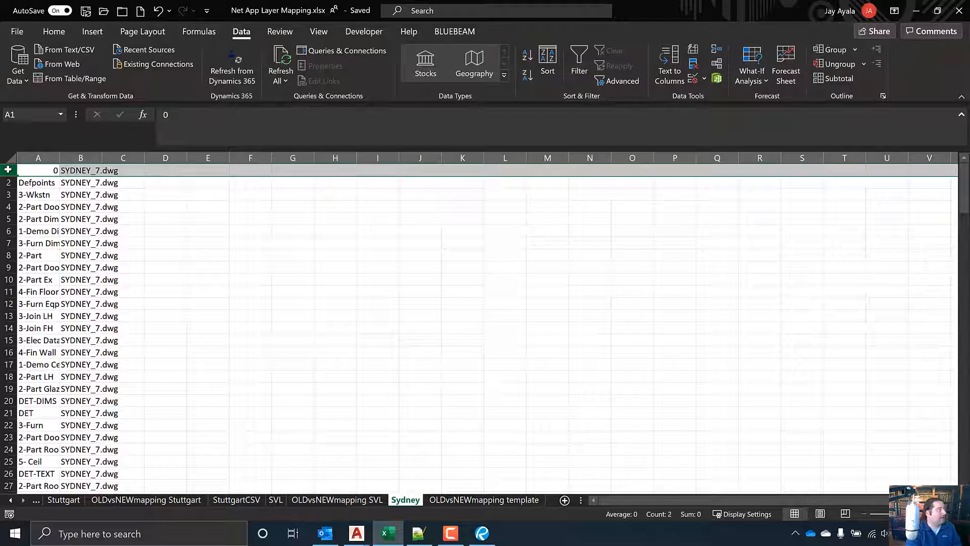
pyautogui.rightClick(8, 171)
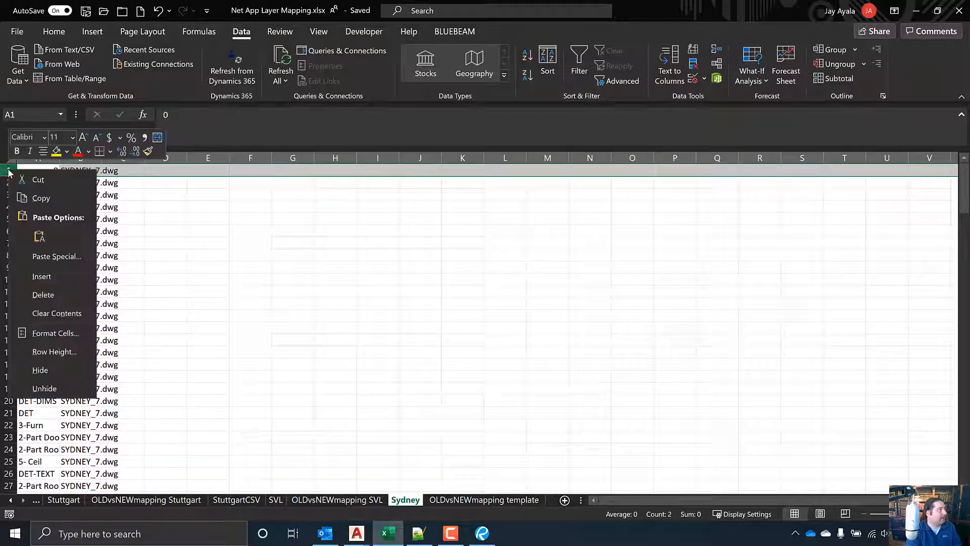
pyautogui.click(42, 276)
# Step: Enter the column headers Layers in A1 and Drawings in B1
pyautogui.click(43, 170)
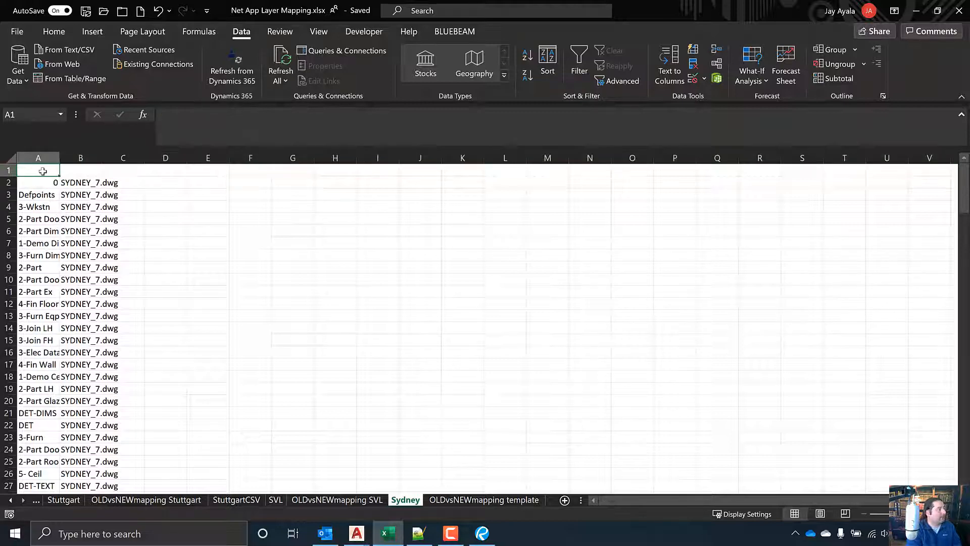
pyautogui.write('La')
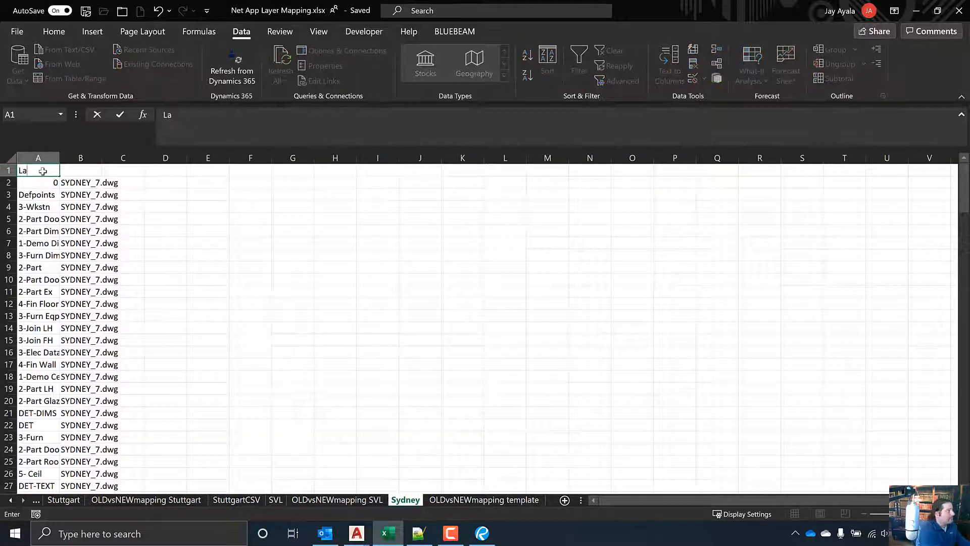
pyautogui.write('yers')
pyautogui.press('Tab')
pyautogui.write('D')
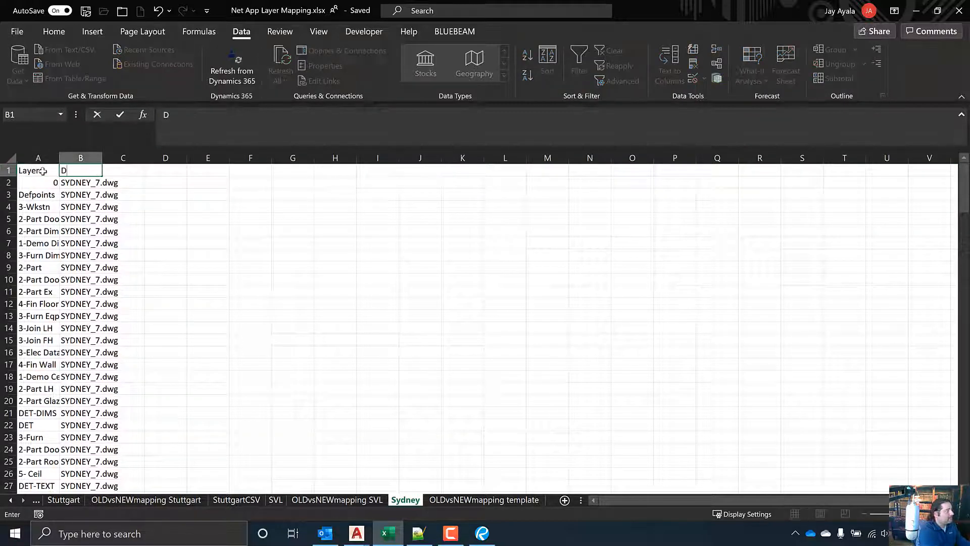
pyautogui.write('rain')
pyautogui.press('BackSpace')
pyautogui.write('wings')
pyautogui.press('Return')
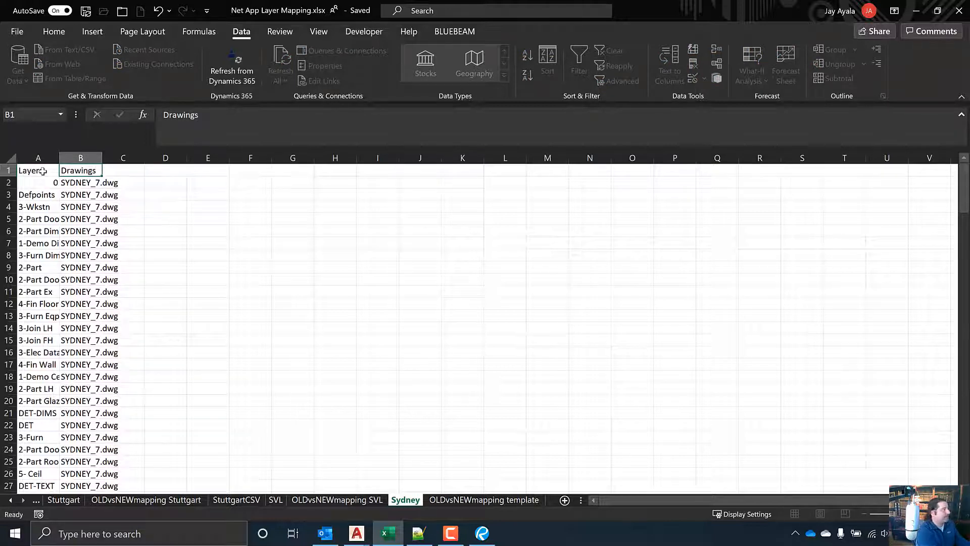
# Step: Convert the layer list in A1:B172 into a table, using the first row as headers
pyautogui.click(43, 171)
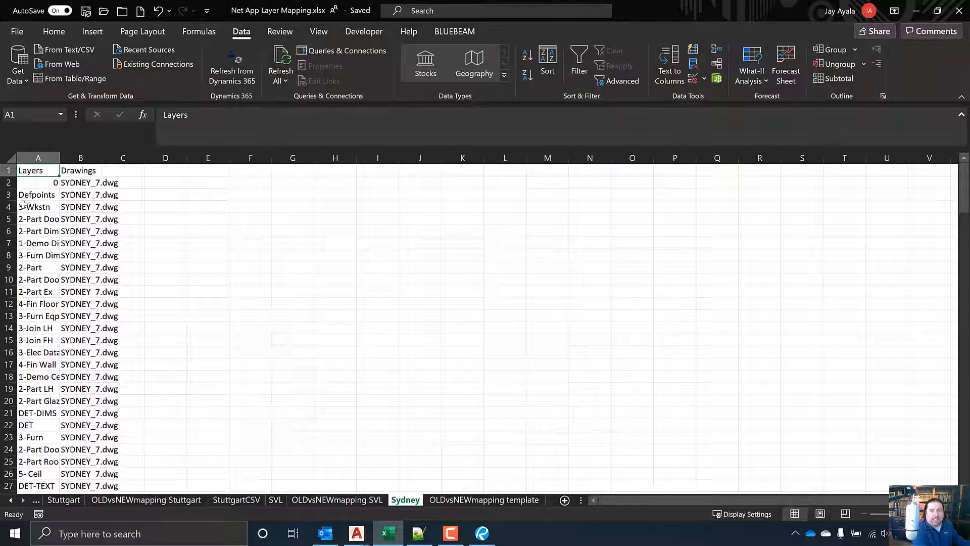
pyautogui.hotkey('shift', 'Right')
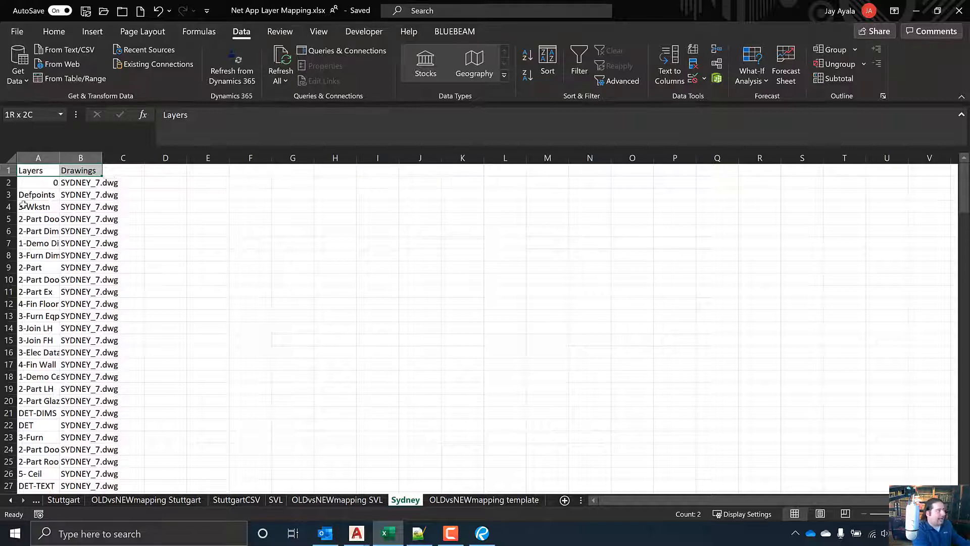
pyautogui.hotkey('ctrl', 'shift', 'Down')
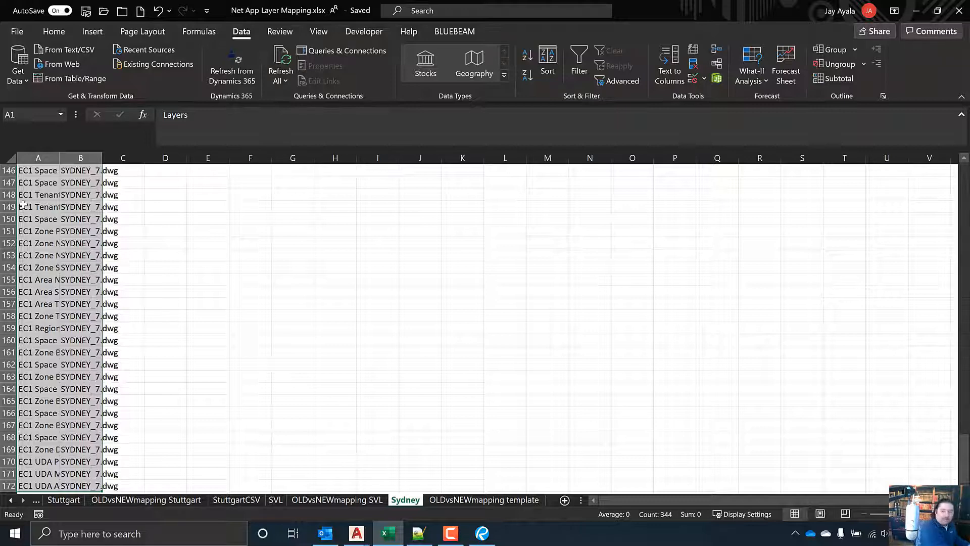
pyautogui.hotkey('ctrl', 't')
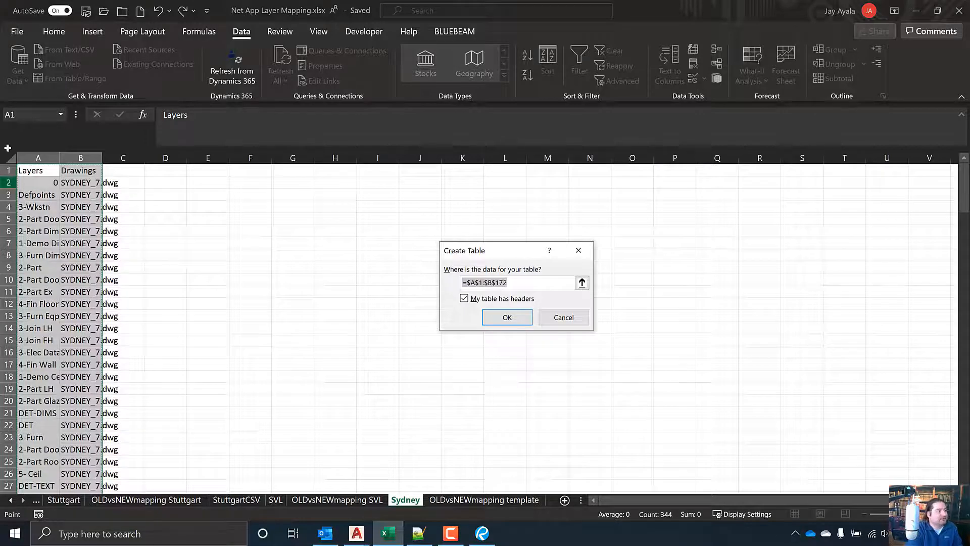
pyautogui.moveTo(510, 254); pyautogui.dragTo(490, 209)
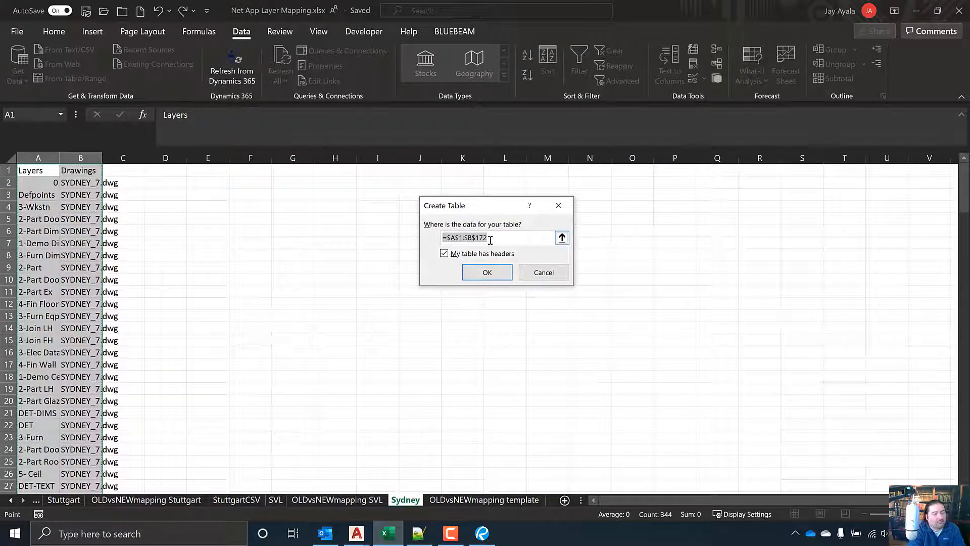
pyautogui.click(461, 255)
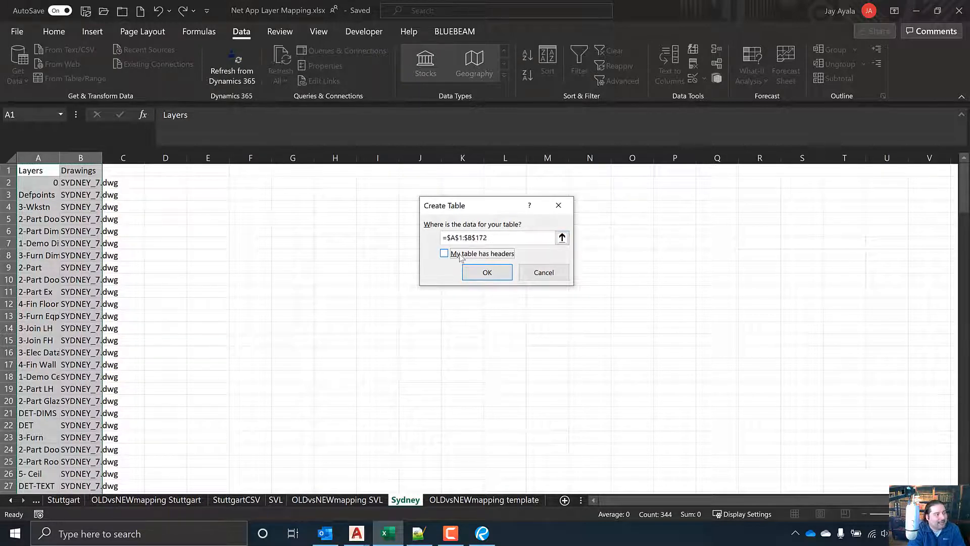
pyautogui.click(461, 255)
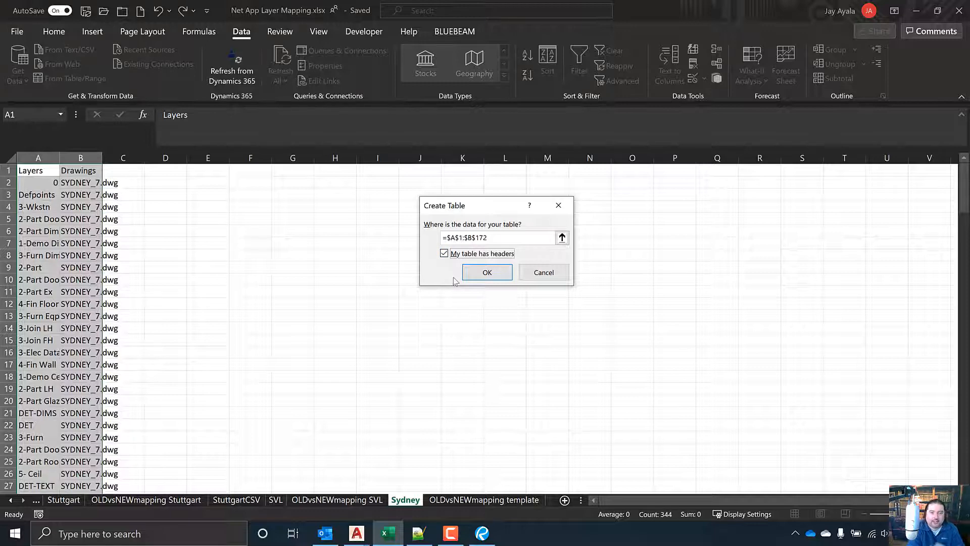
pyautogui.click(478, 278)
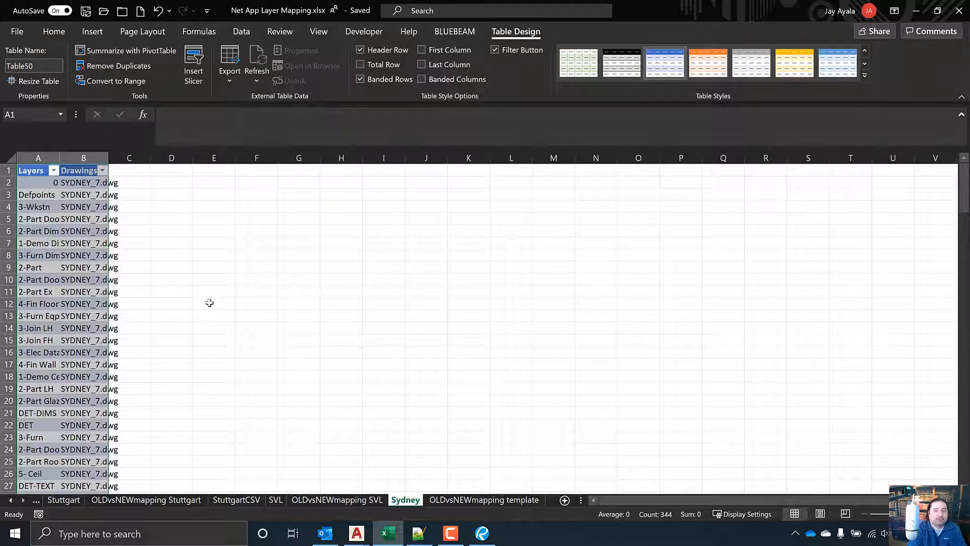
# Step: Auto-fit the widths of columns A and B to their contents
pyautogui.click(57, 159)
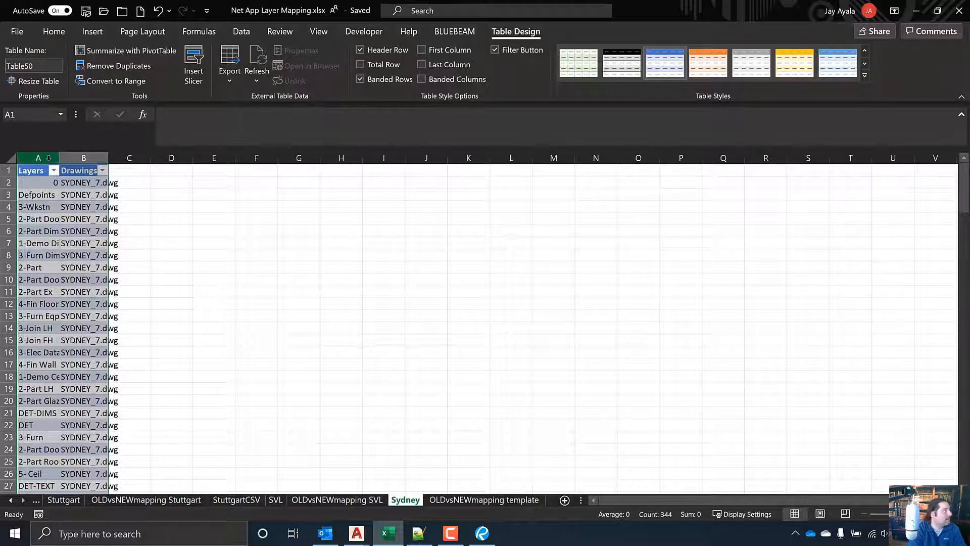
pyautogui.moveTo(56, 158); pyautogui.dragTo(81, 157)
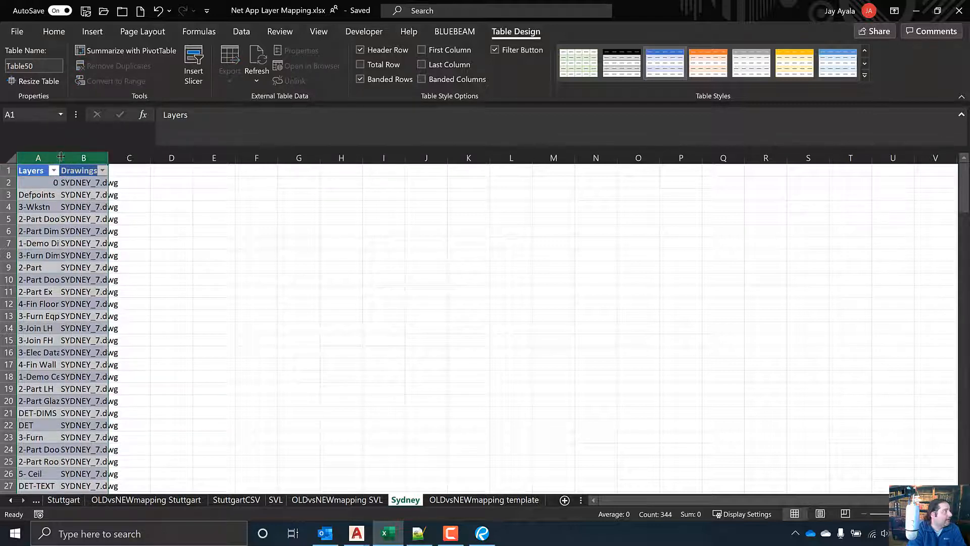
pyautogui.doubleClick(109, 157)
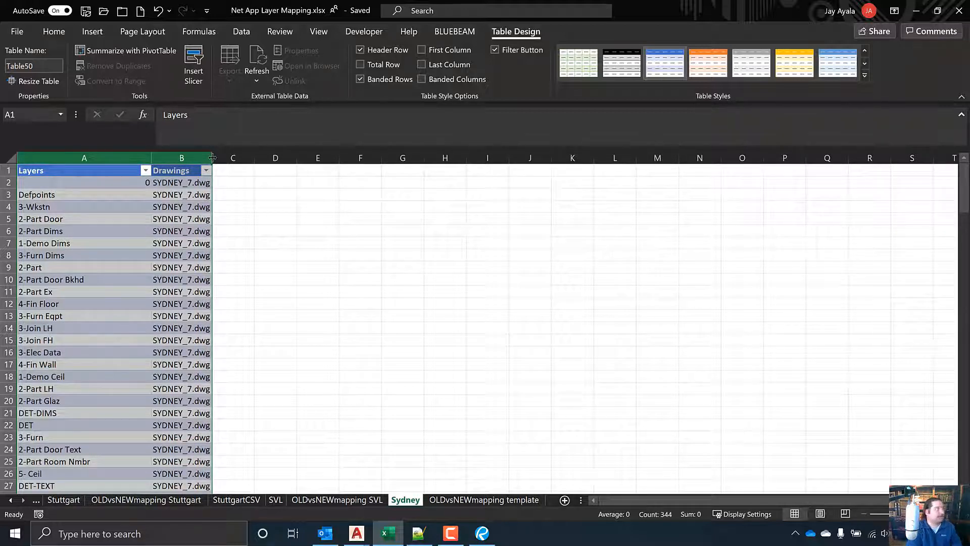
pyautogui.click(253, 194)
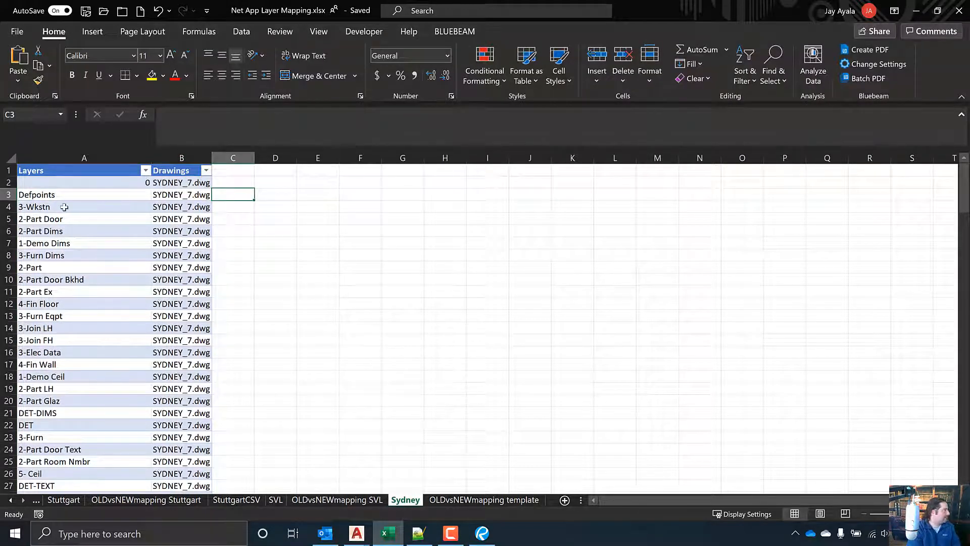
# Step: Delete the rows for layers 0 and Defpoints from the Sydney table
pyautogui.click(85, 197)
pyautogui.click(94, 185)
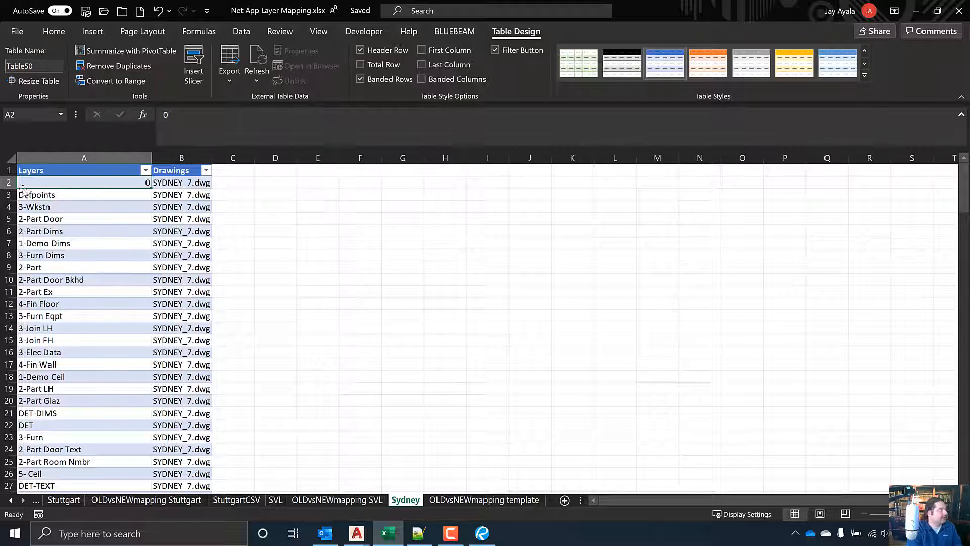
pyautogui.moveTo(7, 183); pyautogui.dragTo(8, 194)
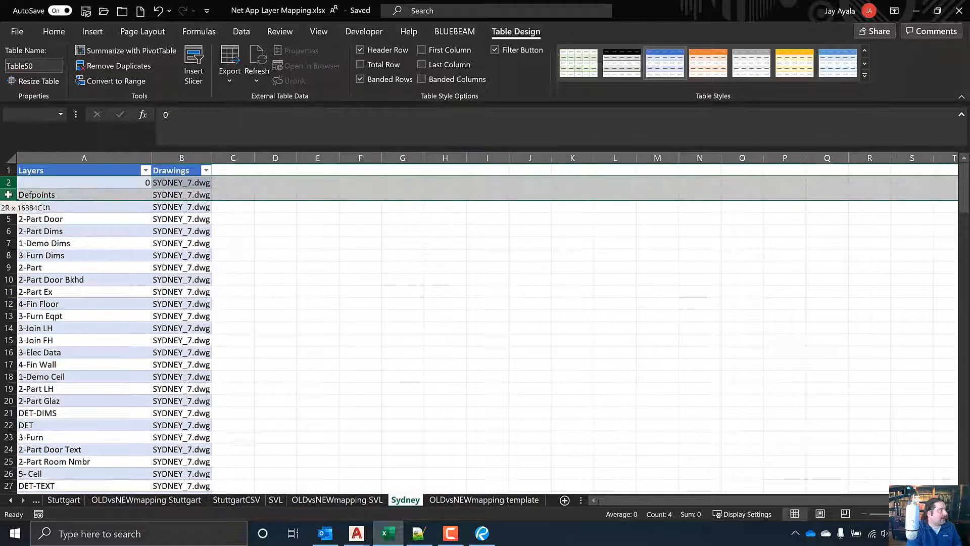
pyautogui.rightClick(8, 195)
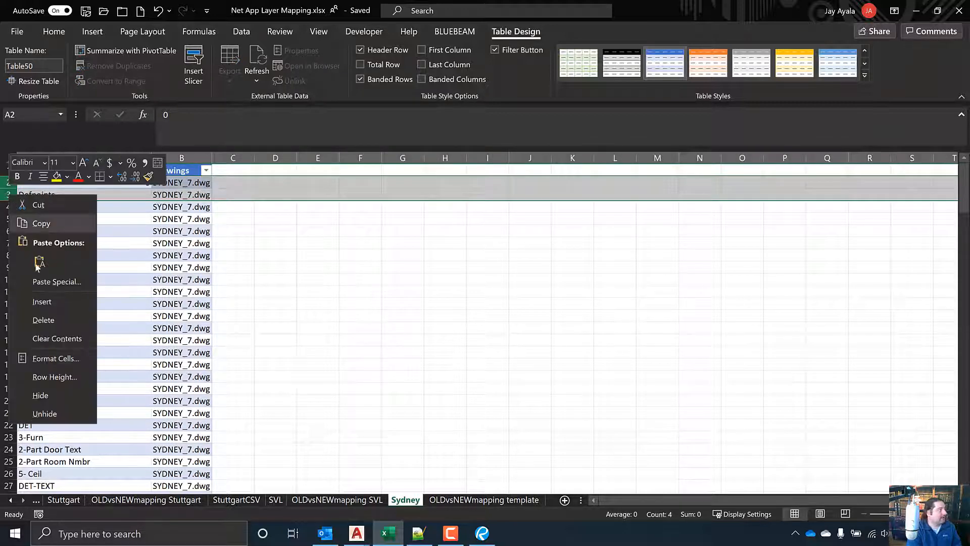
pyautogui.click(43, 321)
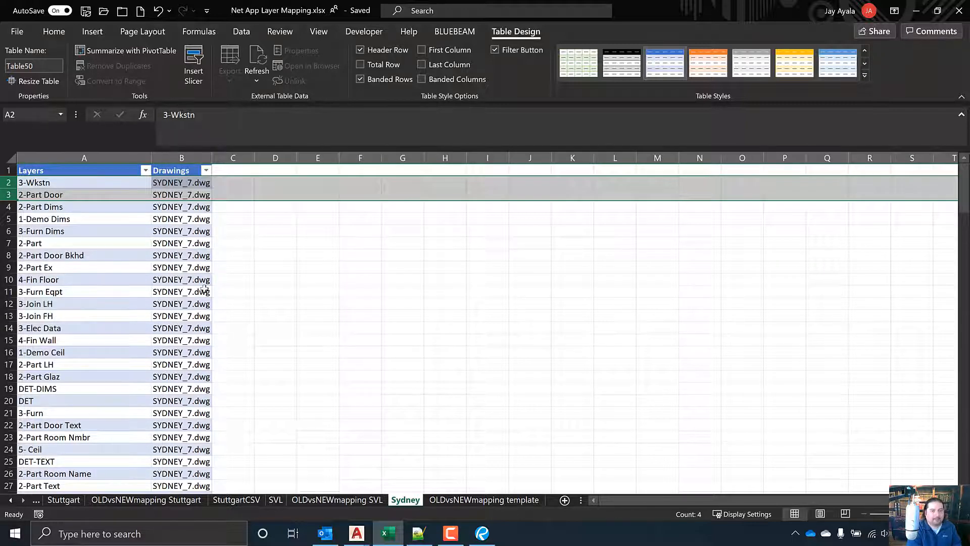
# Step: Sort the Sydney table by the Layers column from A to Z and look through the sorted names
pyautogui.click(146, 170)
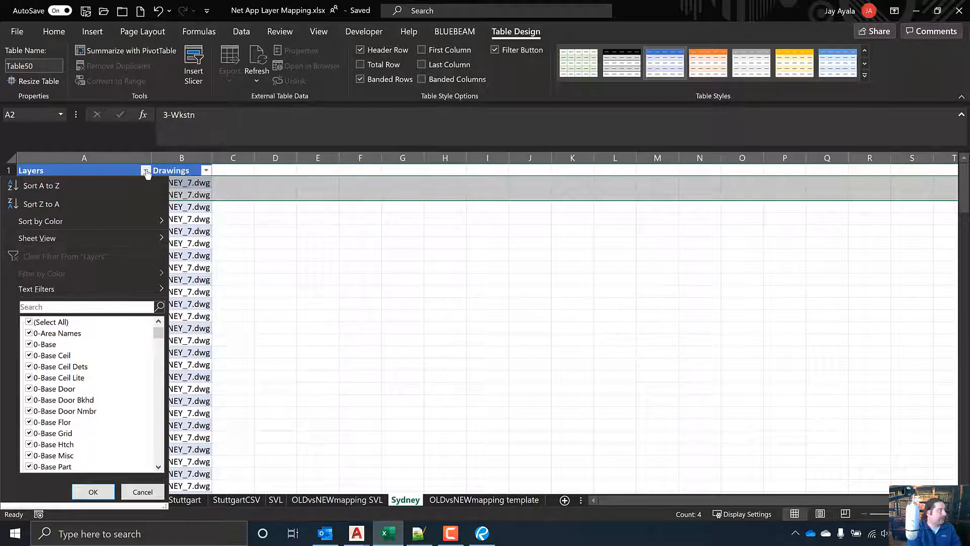
pyautogui.click(80, 190)
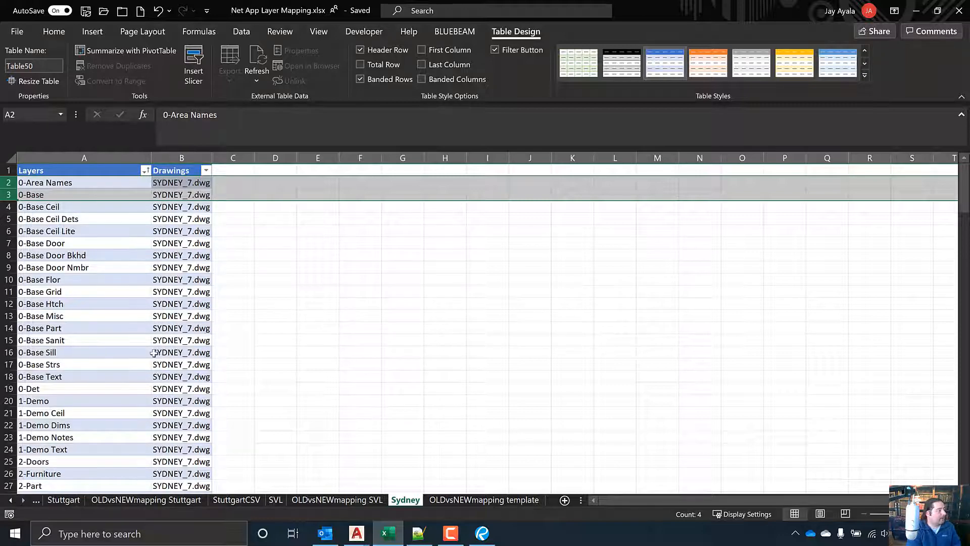
pyautogui.scroll(-6, 154, 354)
pyautogui.scroll(-2, 149, 375)
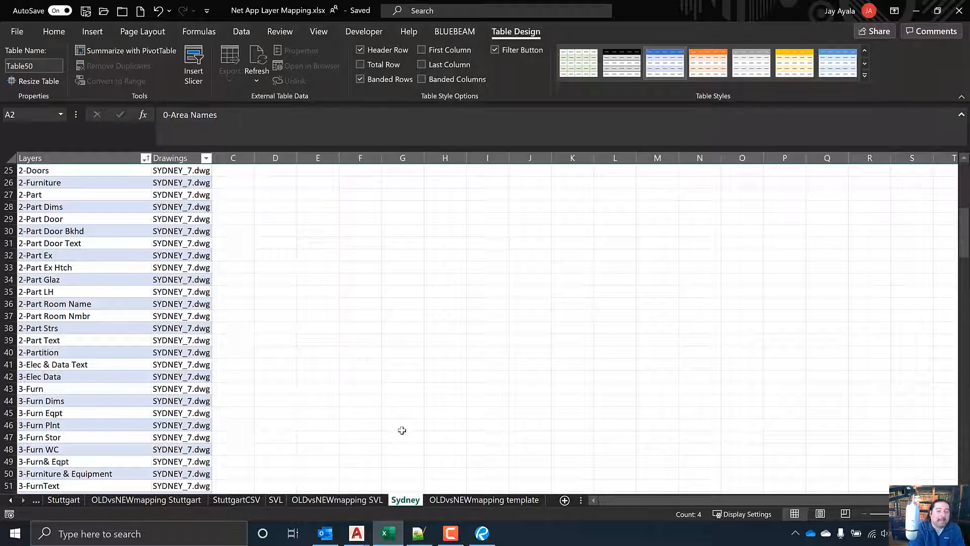
# Step: Create a copy of the OLDvsNEWmapping template sheet, placed before the original template in the same workbook
pyautogui.keyDown('ctrl'); pyautogui.click(468, 500); pyautogui.keyUp('ctrl')
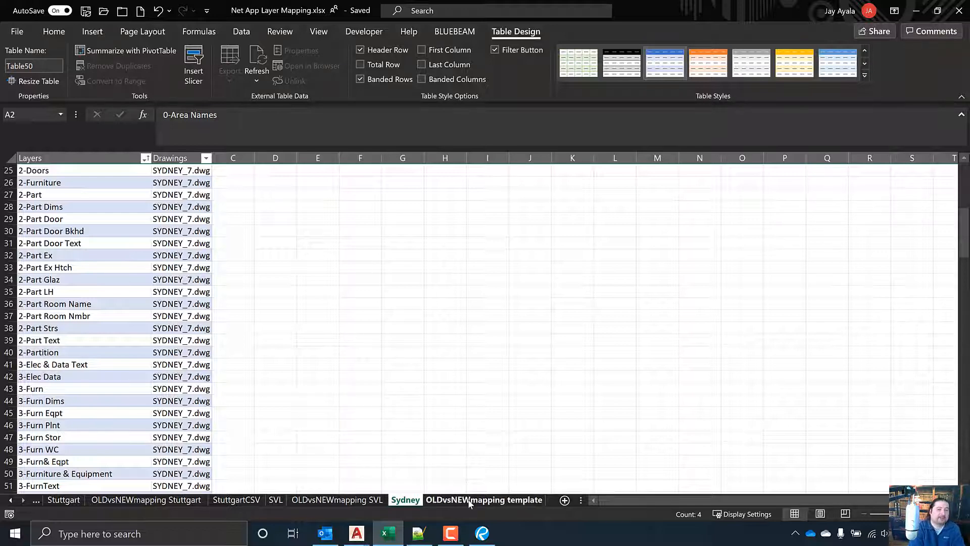
pyautogui.click(475, 501)
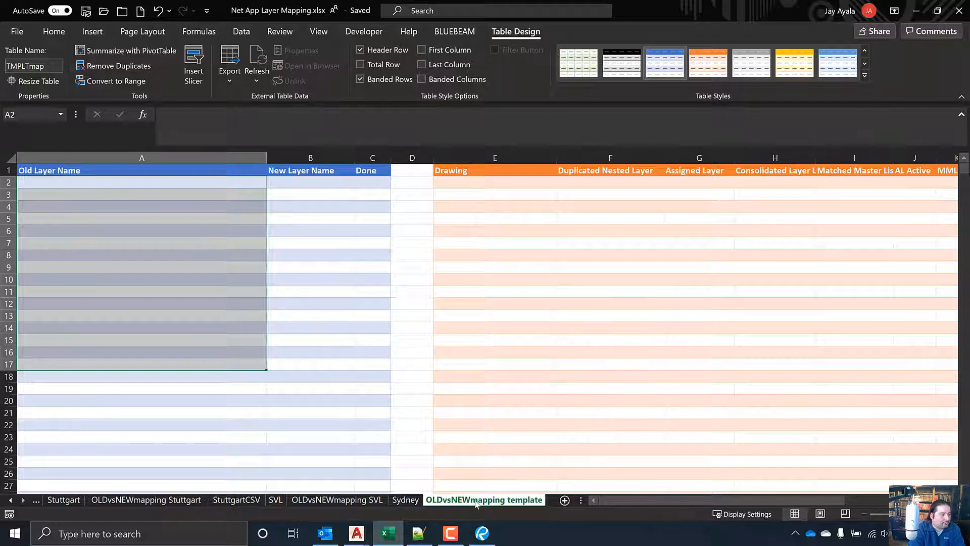
pyautogui.rightClick(476, 503)
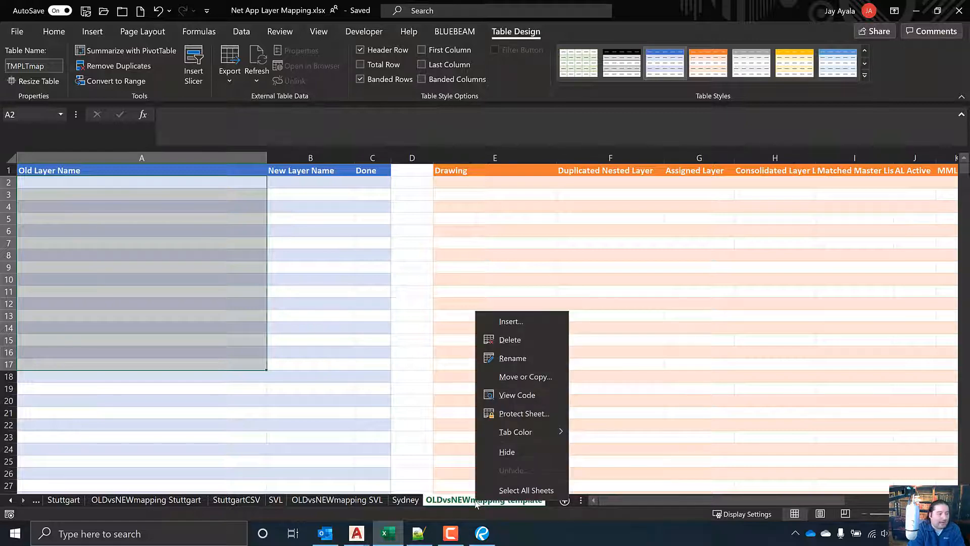
pyautogui.click(523, 380)
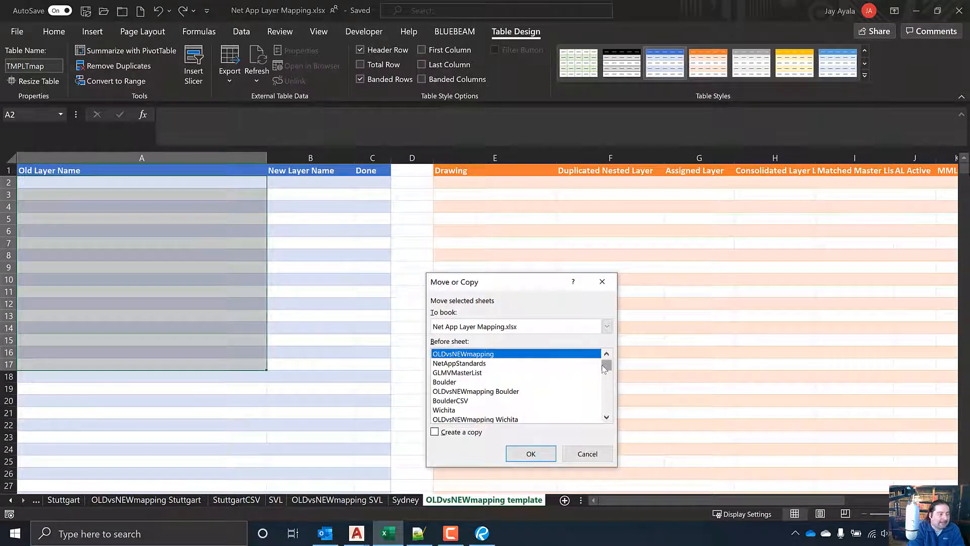
pyautogui.moveTo(607, 365); pyautogui.dragTo(607, 414)
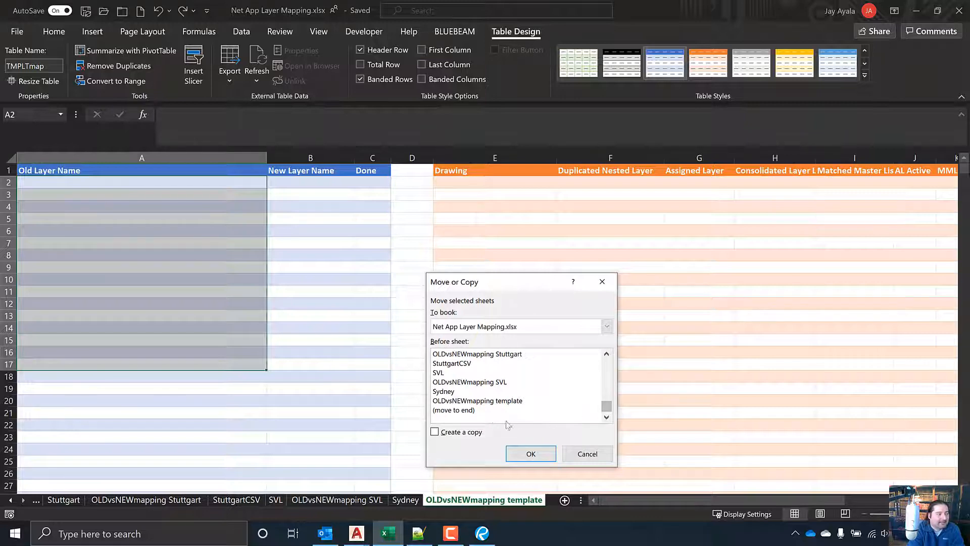
pyautogui.click(452, 403)
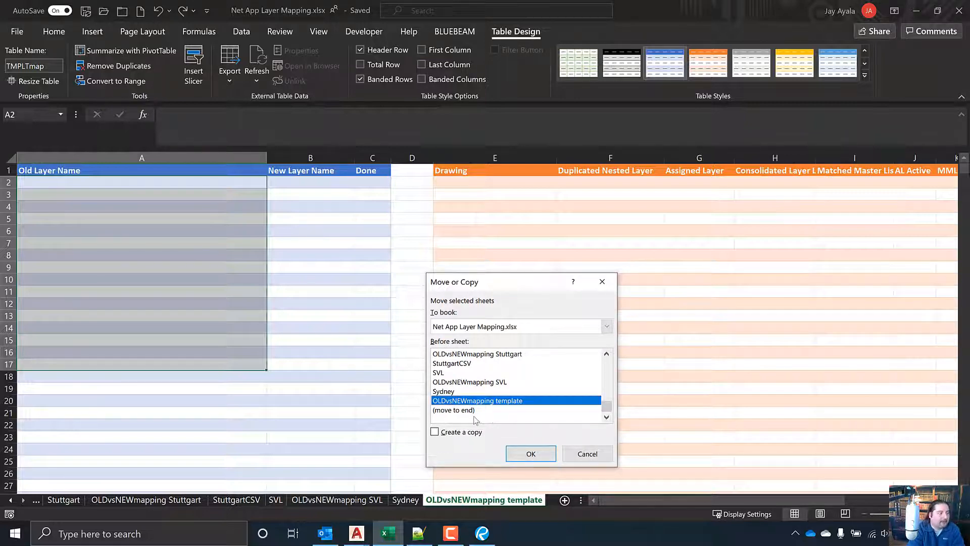
pyautogui.click(435, 432)
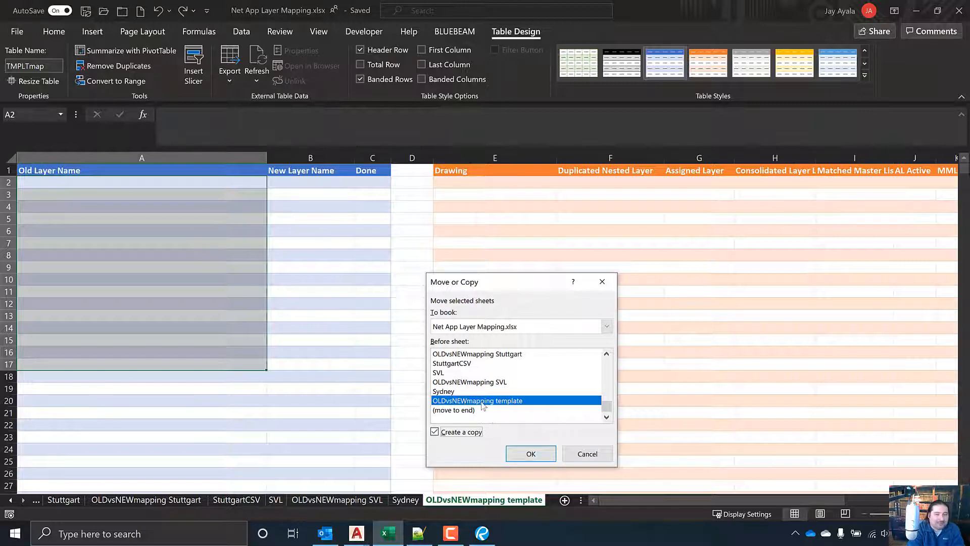
pyautogui.click(523, 455)
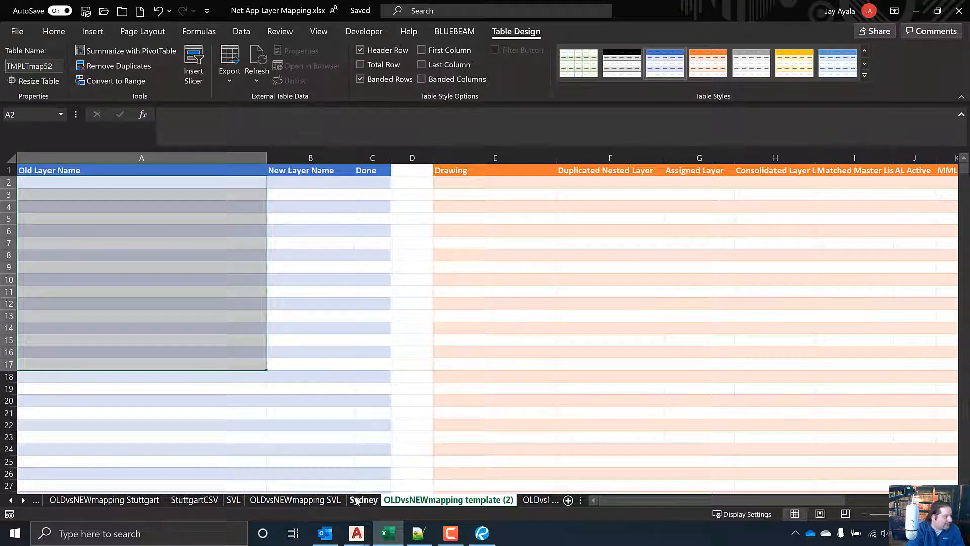
# Step: Rename the copied template sheet to OLDvsNEWmapping Sydney
pyautogui.click(23, 500)
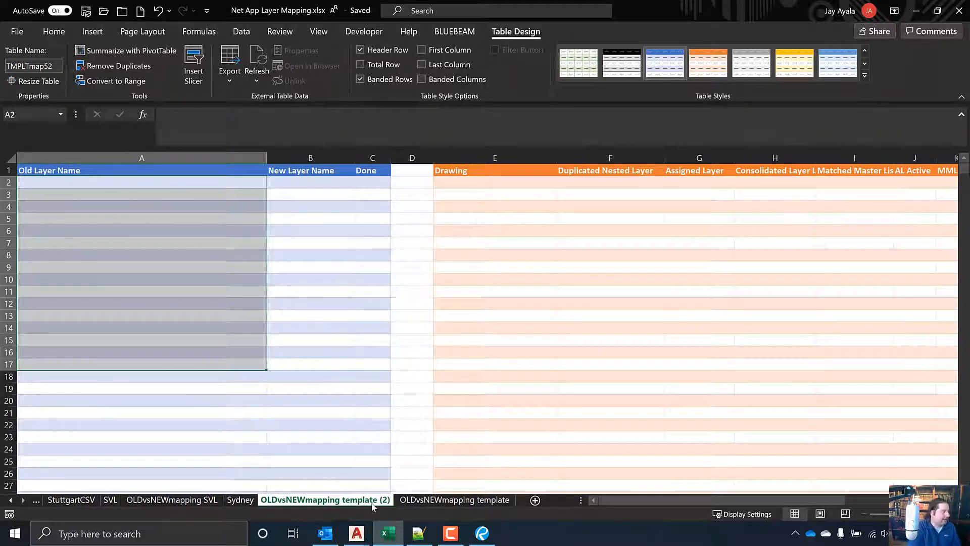
pyautogui.rightClick(23, 500)
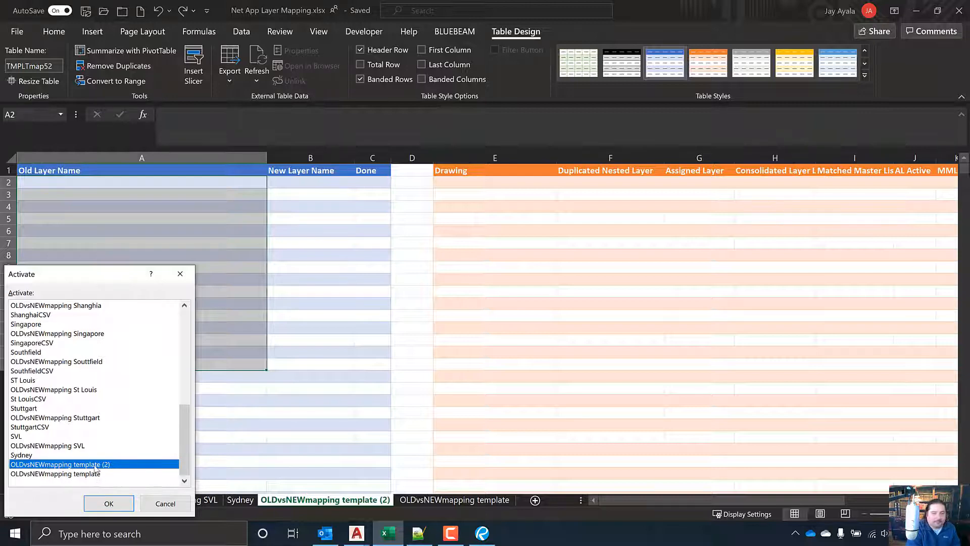
pyautogui.click(165, 503)
pyautogui.rightClick(352, 503)
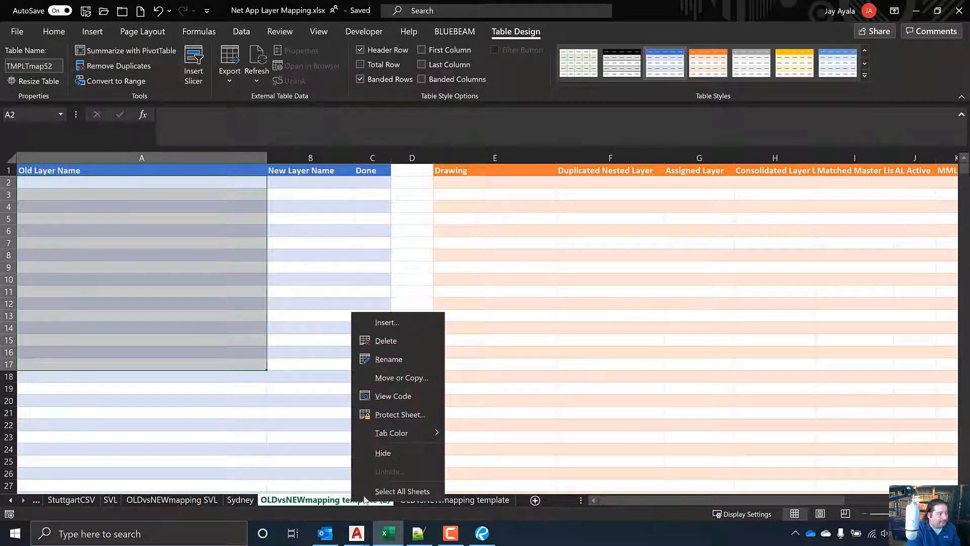
pyautogui.click(396, 360)
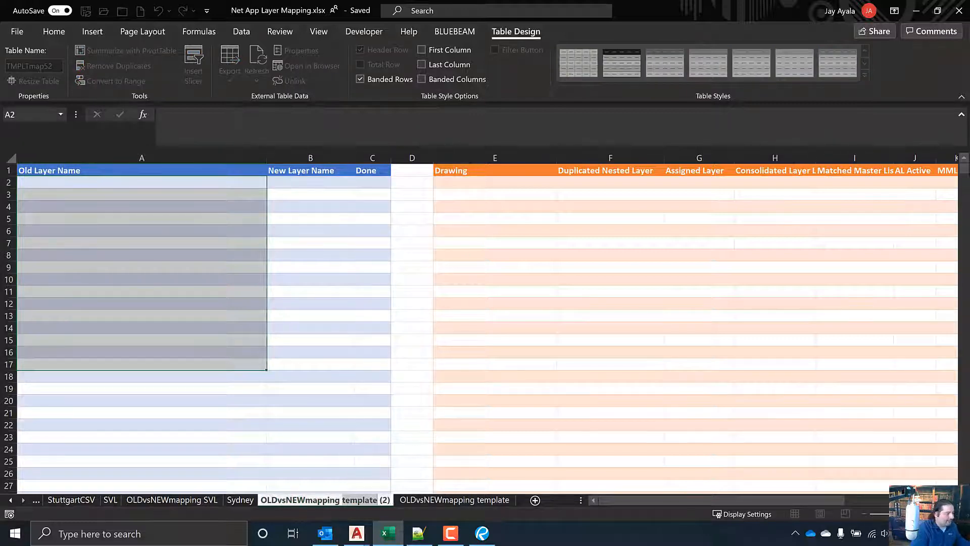
pyautogui.click(406, 500)
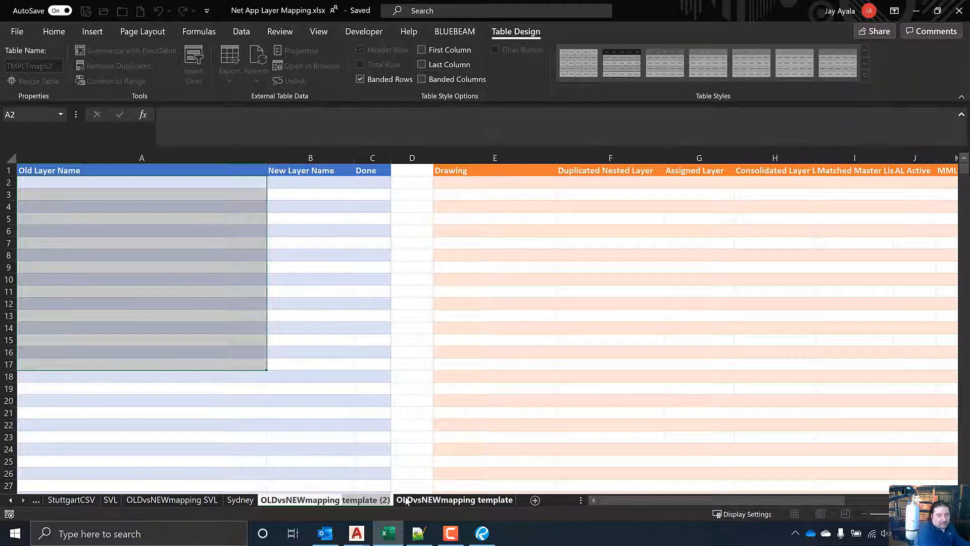
pyautogui.write('Syd')
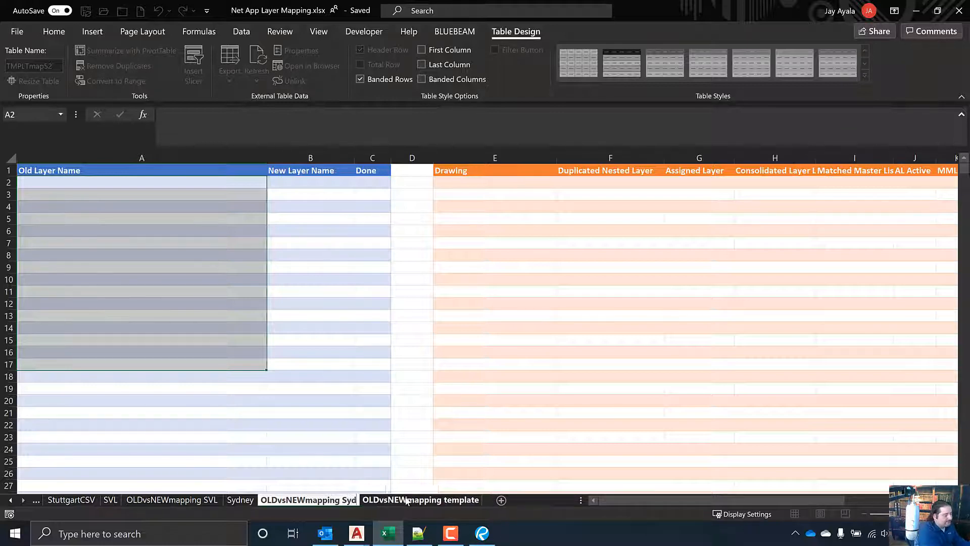
pyautogui.write('ney')
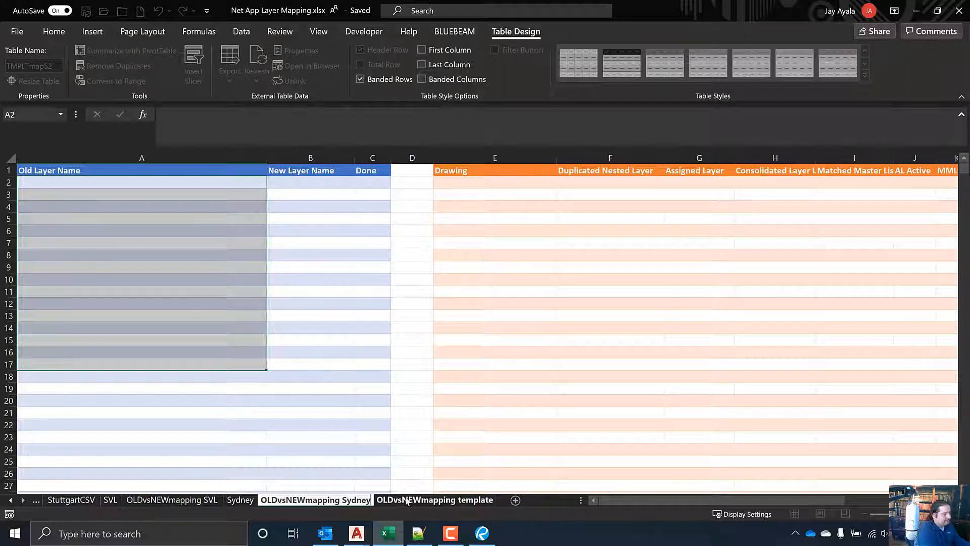
pyautogui.press('Return')
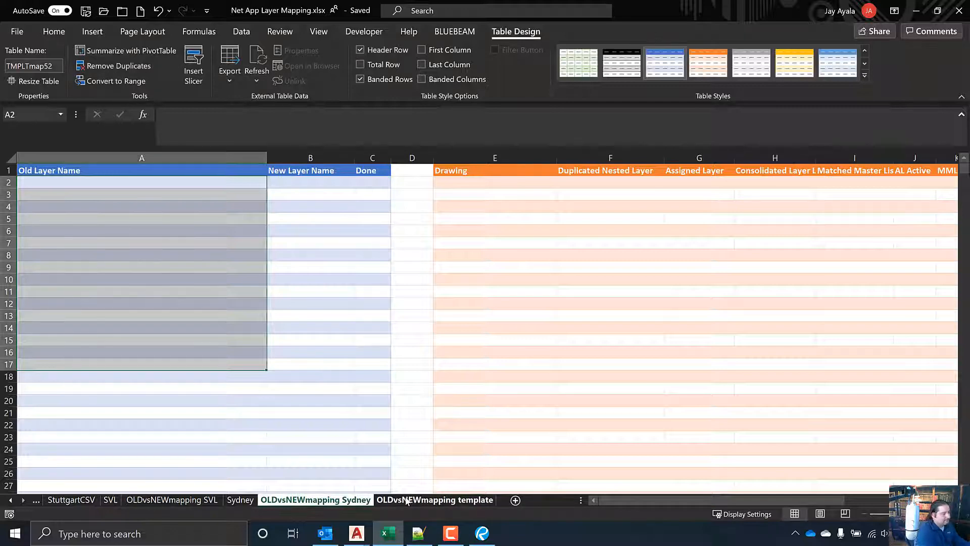
# Step: Copy all the layer names in the Sydney sheet's Layers column, from 0-Area Names to XX, without the header
pyautogui.click(340, 435)
pyautogui.click(244, 501)
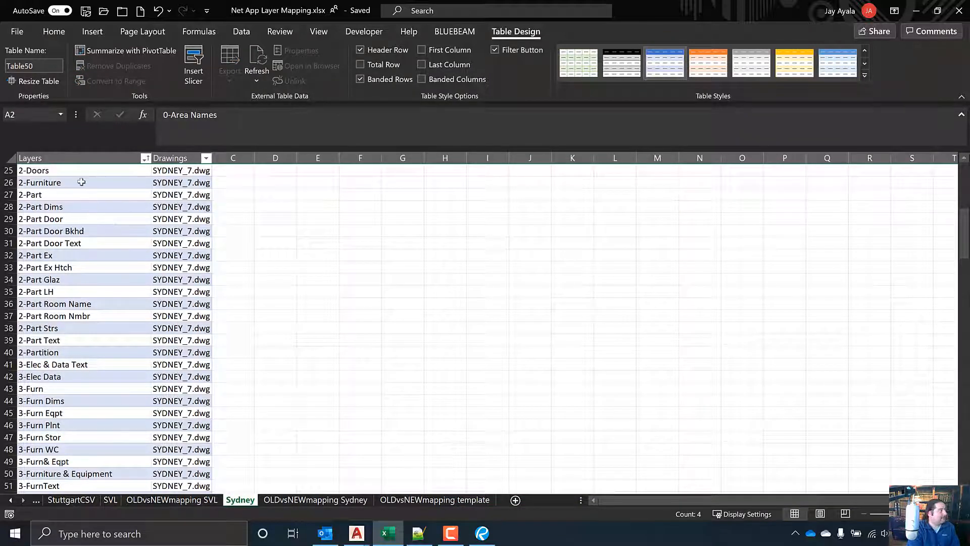
pyautogui.scroll(-8, 115, 470)
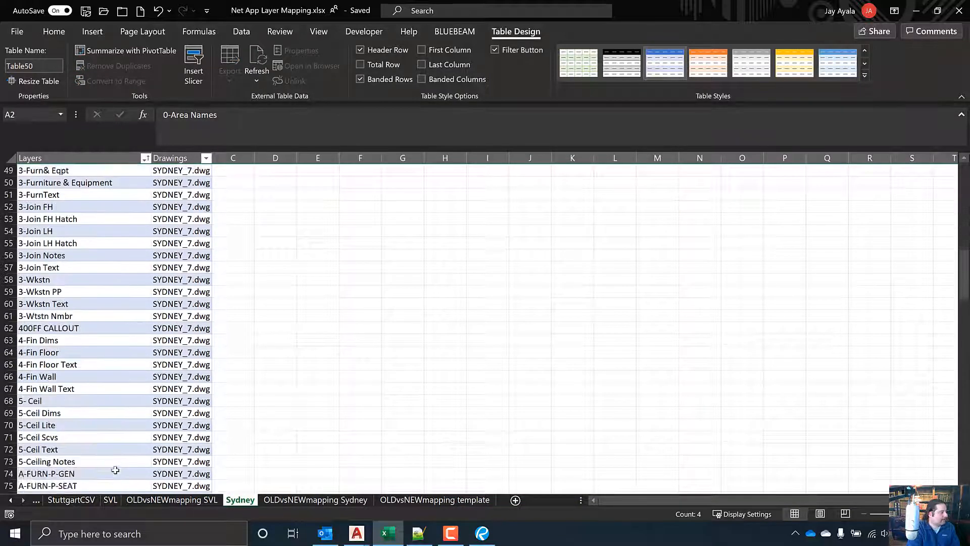
pyautogui.scroll(-6, 115, 470)
pyautogui.scroll(-15, 115, 470)
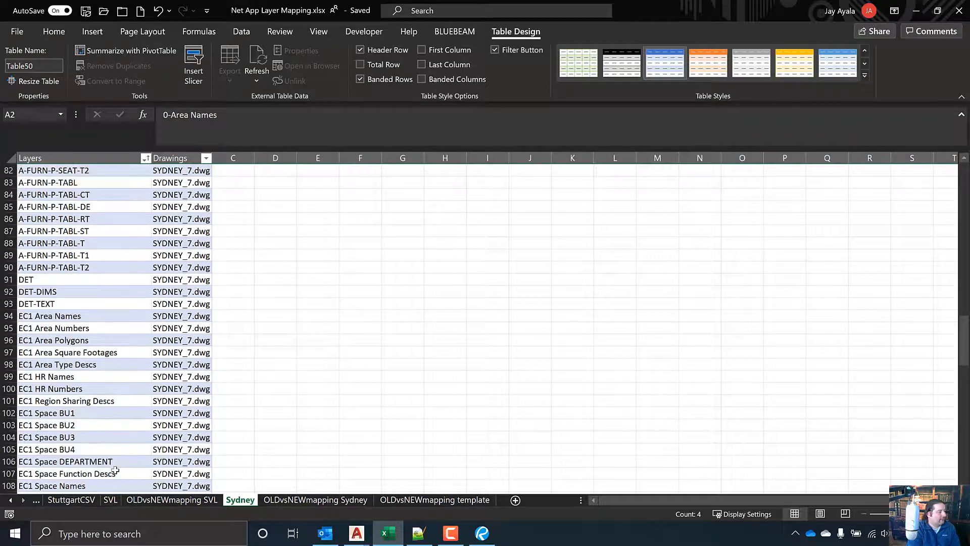
pyautogui.scroll(-14, 116, 469)
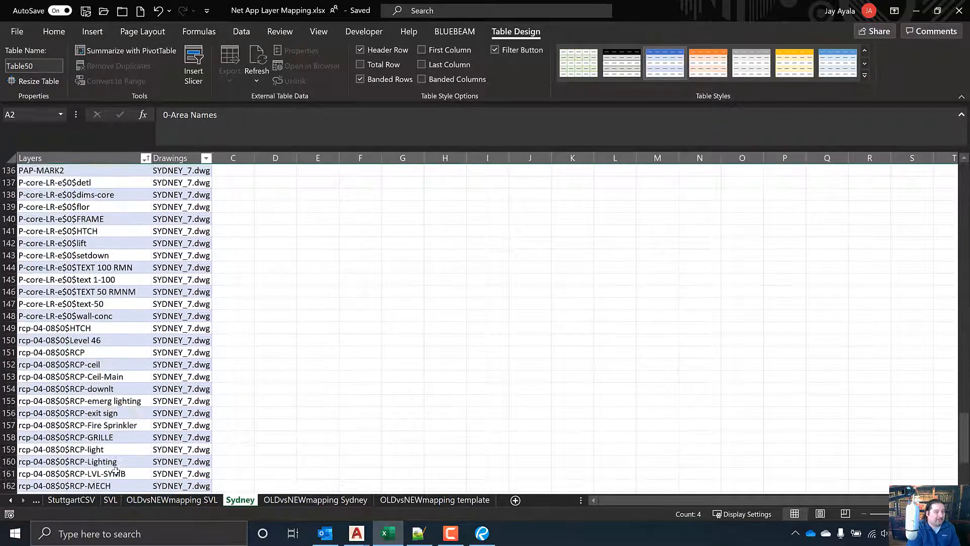
pyautogui.click(88, 292)
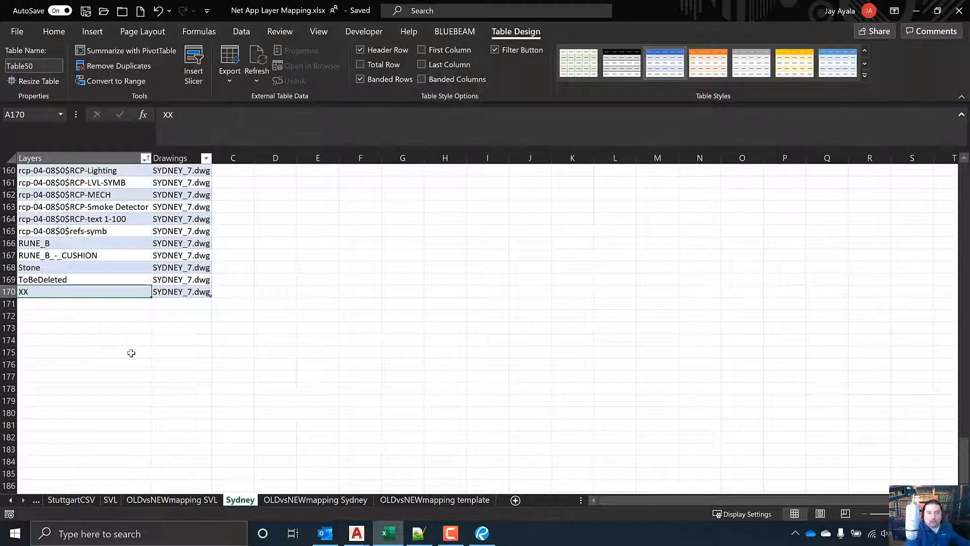
pyautogui.hotkey('ctrl', 'shift', 'Up')
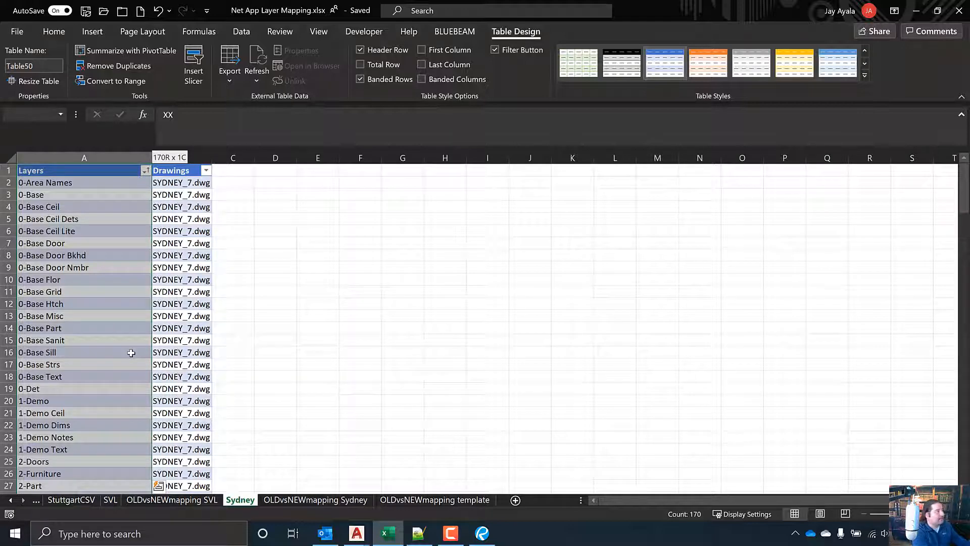
pyautogui.hotkey('shift', 'Down')
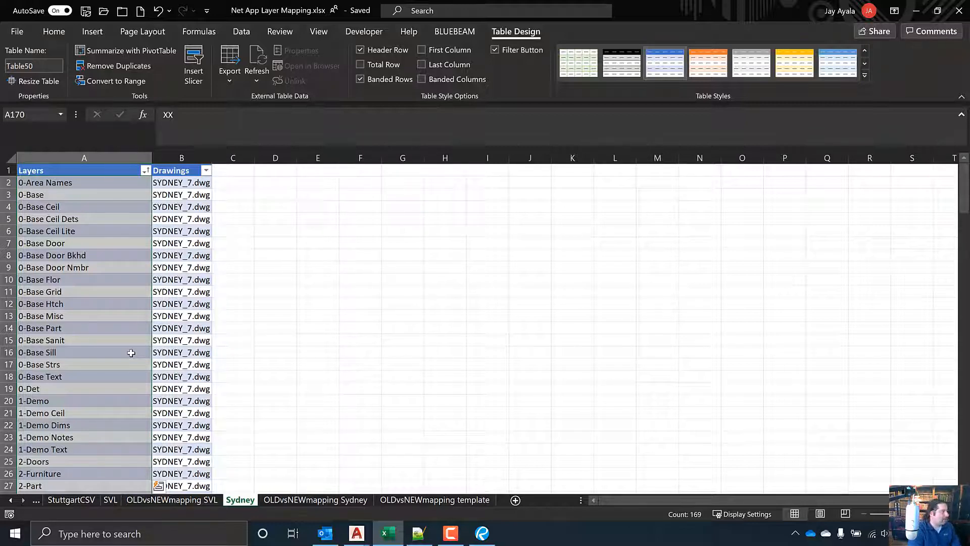
pyautogui.rightClick(131, 352)
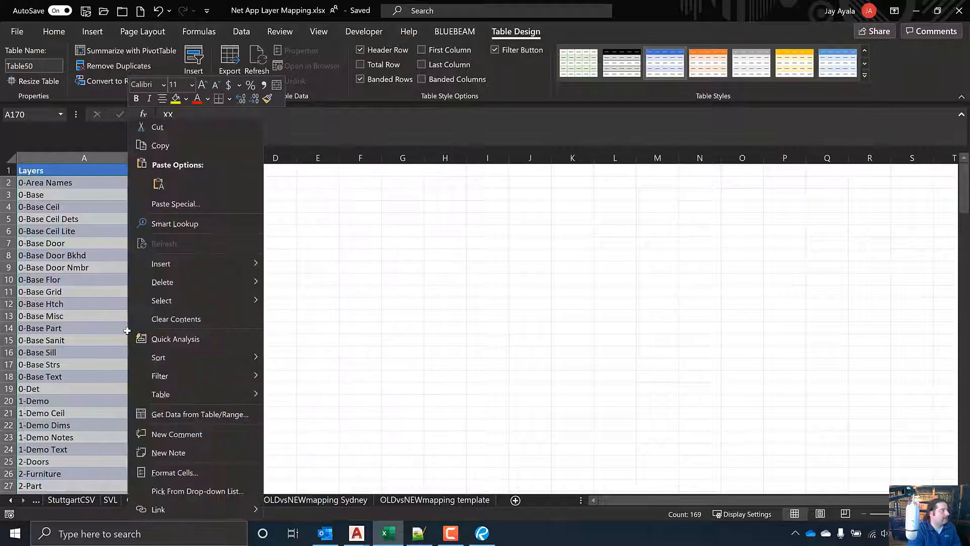
pyautogui.click(201, 147)
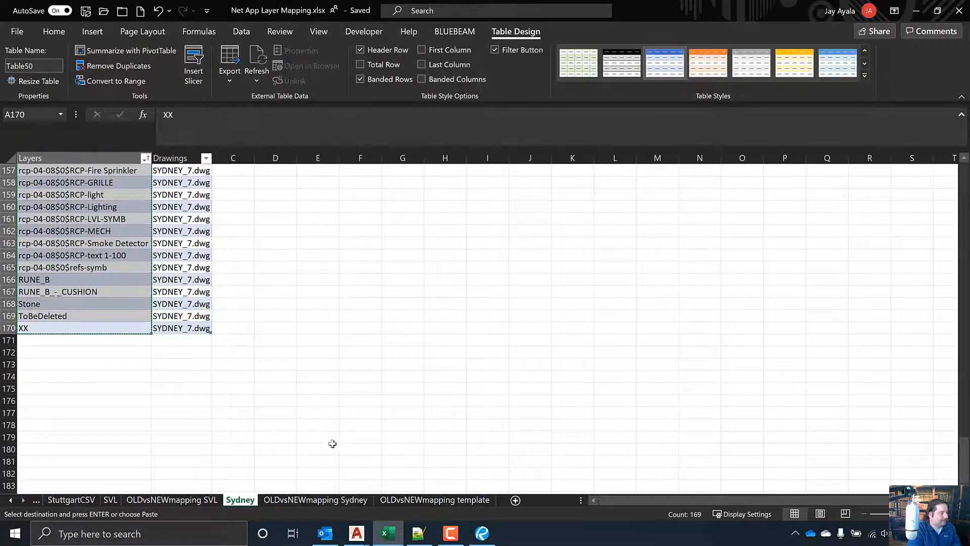
# Step: Paste the copied layer names as values into the Old Layer Name column of OLDvsNEWmapping Sydney, starting at A2
pyautogui.click(323, 499)
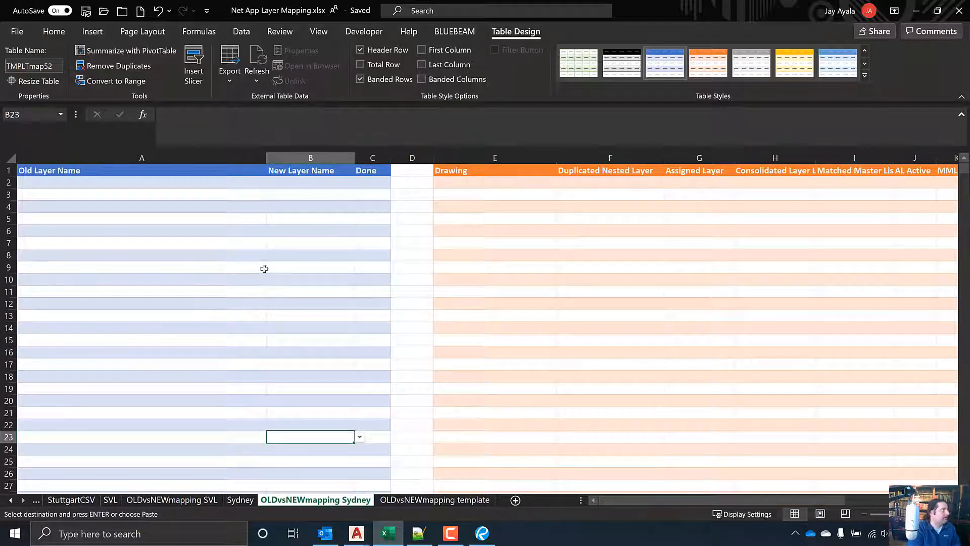
pyautogui.click(164, 181)
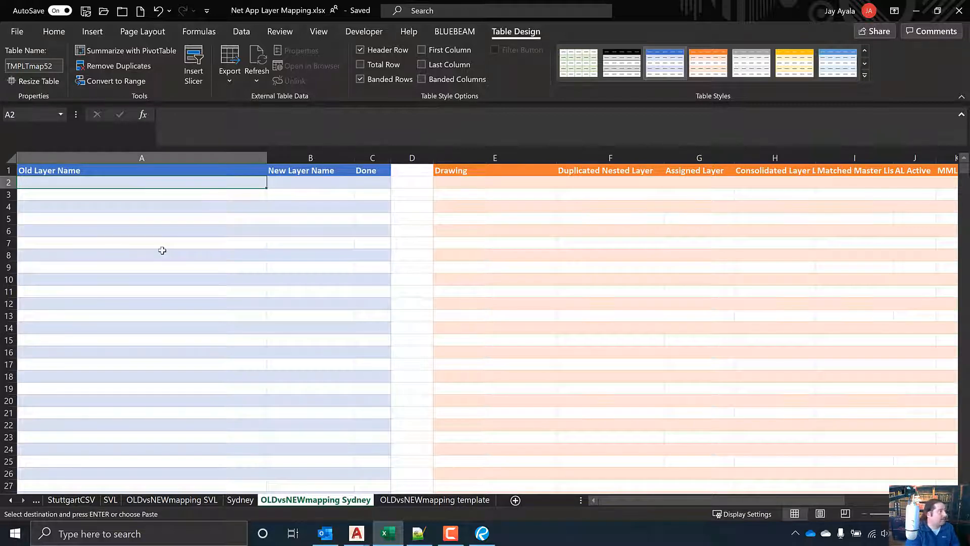
pyautogui.click(47, 34)
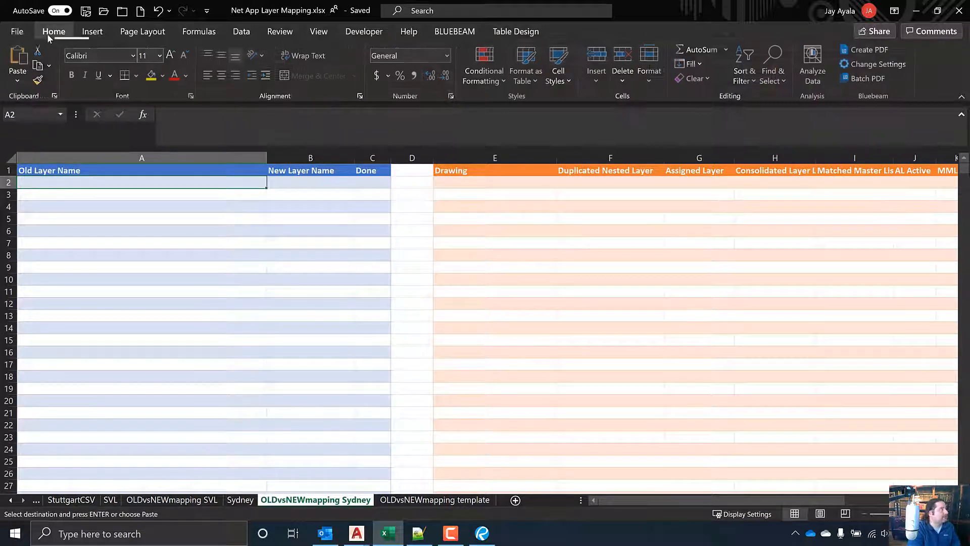
pyautogui.click(16, 80)
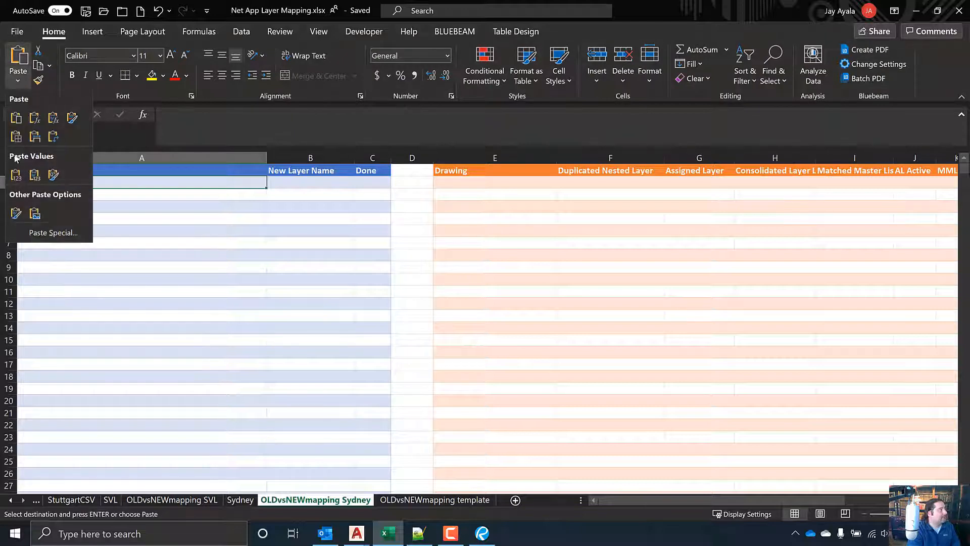
pyautogui.click(15, 174)
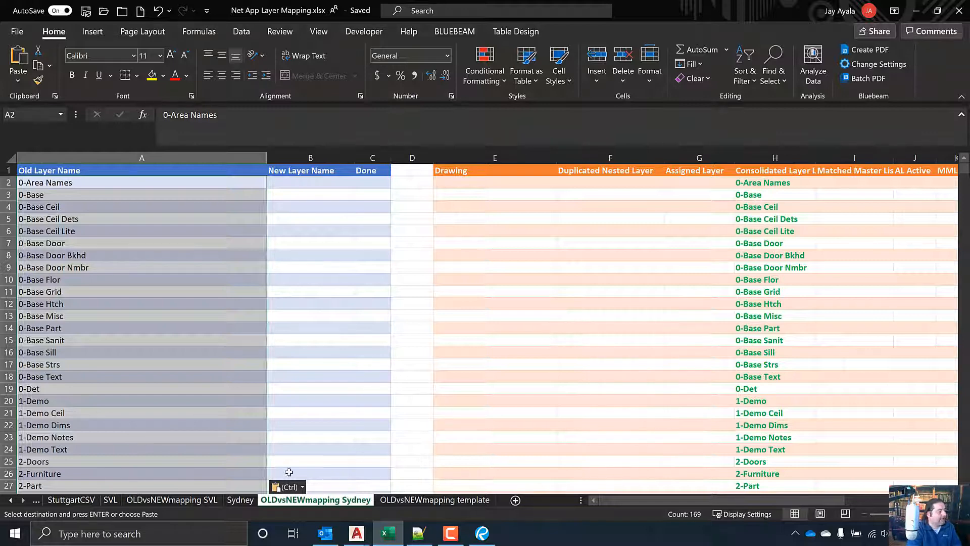
# Step: Copy all the SYDNEY_7.dwg entries in the Sydney sheet's Drawings column, without the header
pyautogui.click(239, 500)
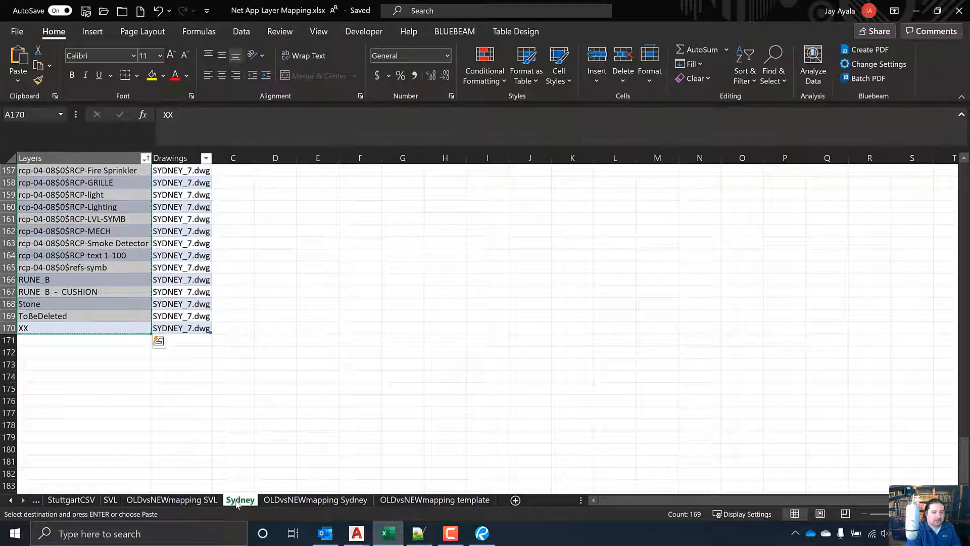
pyautogui.click(184, 328)
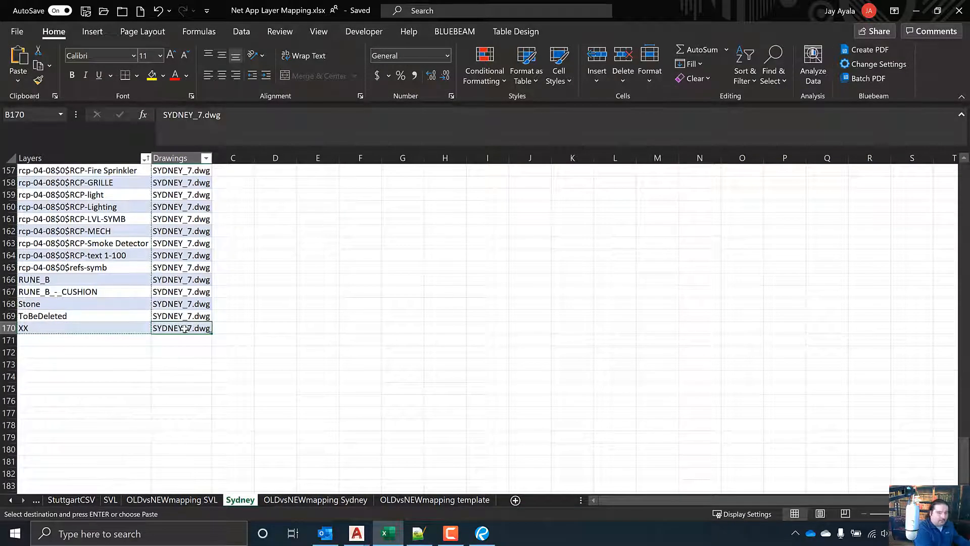
pyautogui.hotkey('ctrl', 'shift', 'Up')
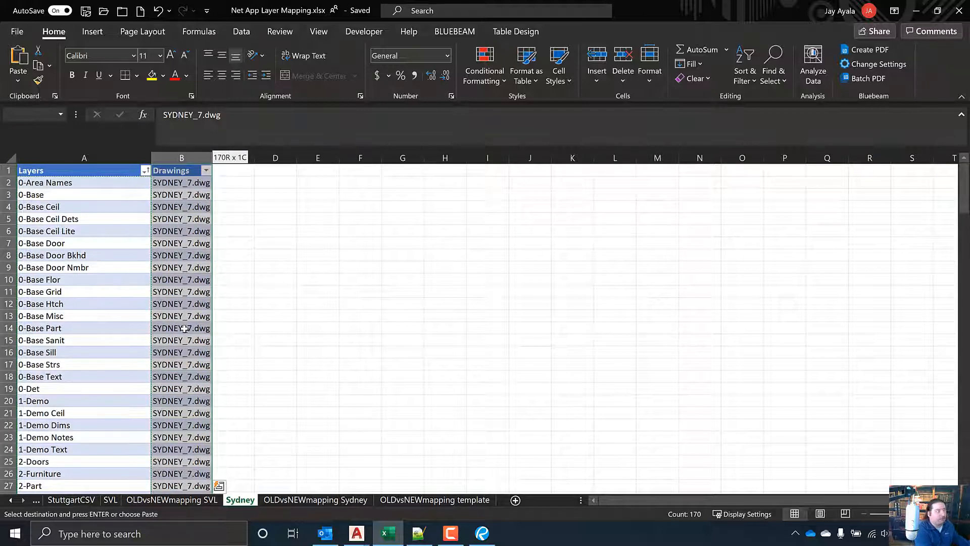
pyautogui.hotkey('shift', 'Down')
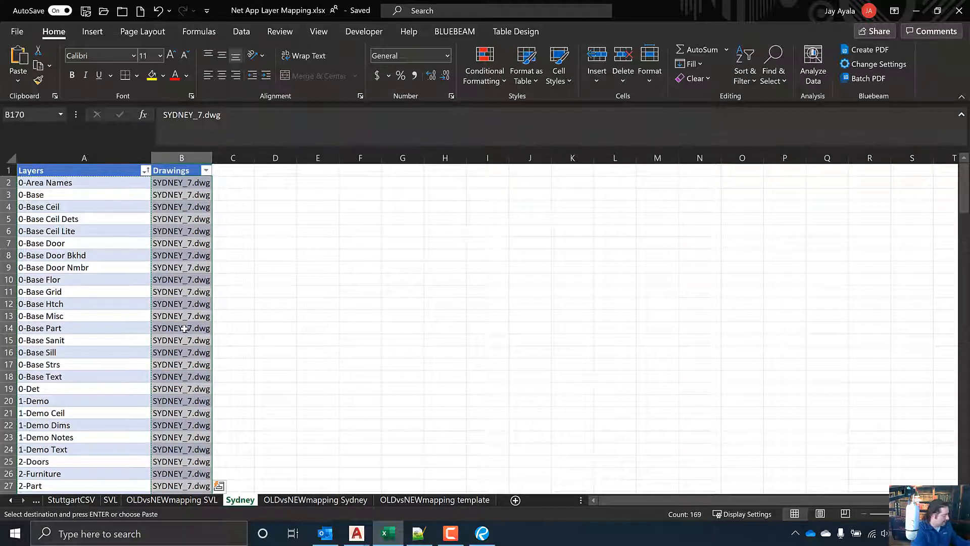
pyautogui.rightClick(173, 311)
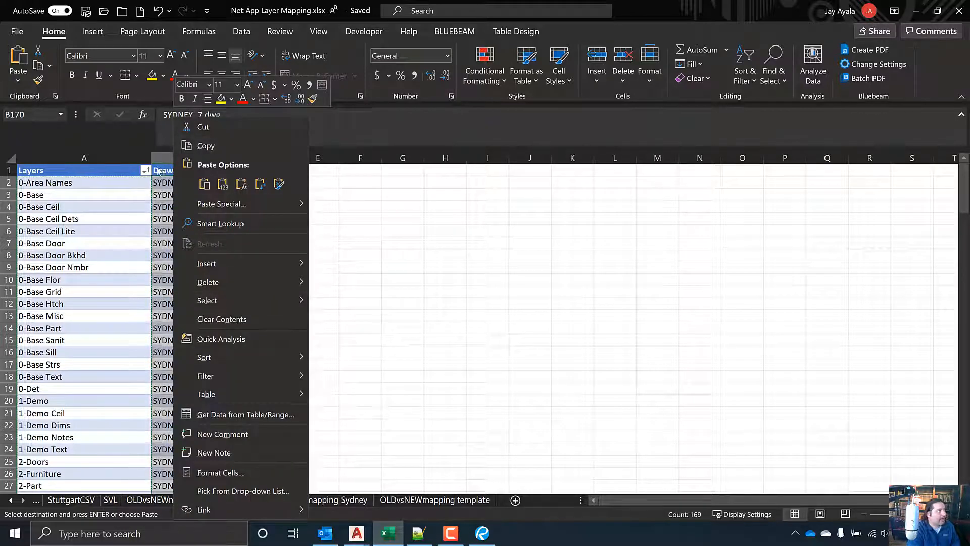
pyautogui.click(215, 146)
pyautogui.scroll(-20, 211, 442)
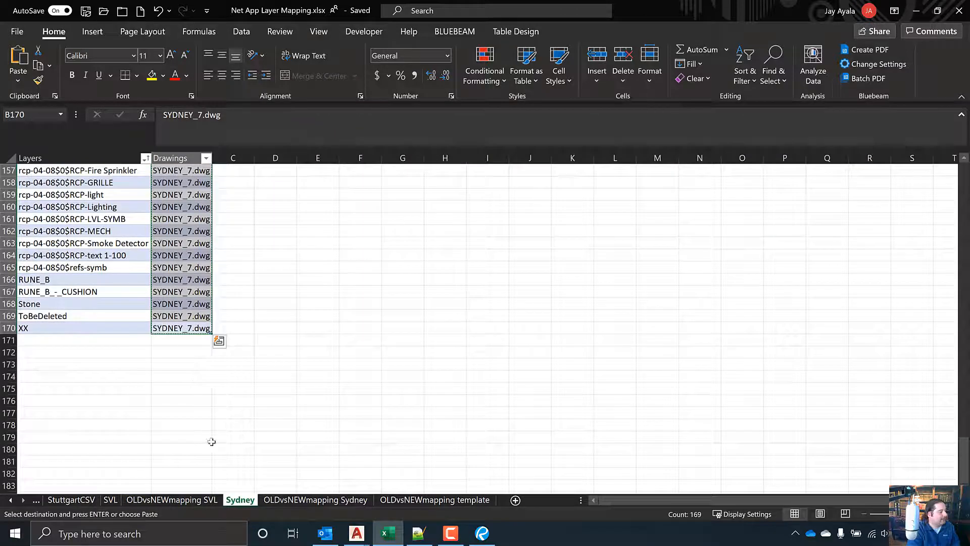
# Step: Paste the copied drawing names as values into the Drawing column of OLDvsNEWmapping Sydney, starting at E2
pyautogui.click(296, 499)
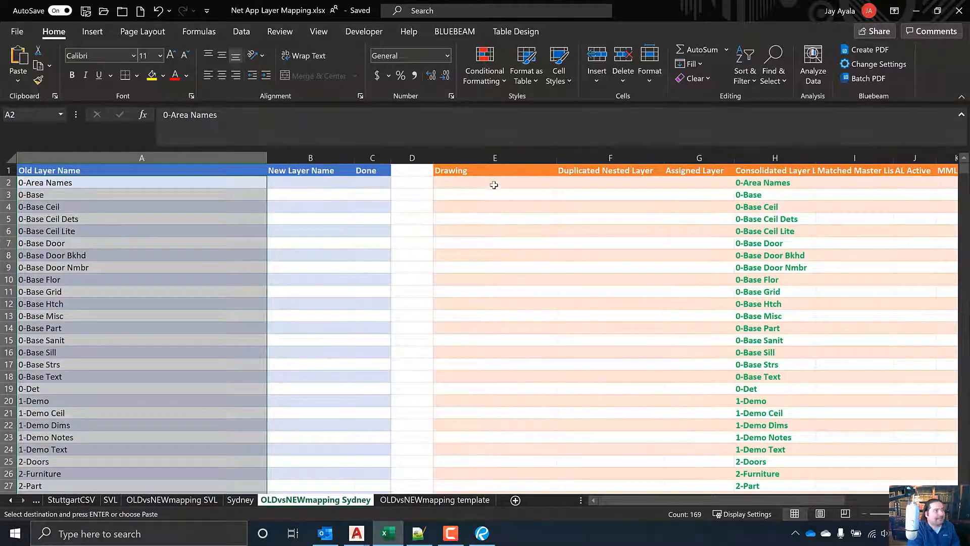
pyautogui.click(495, 183)
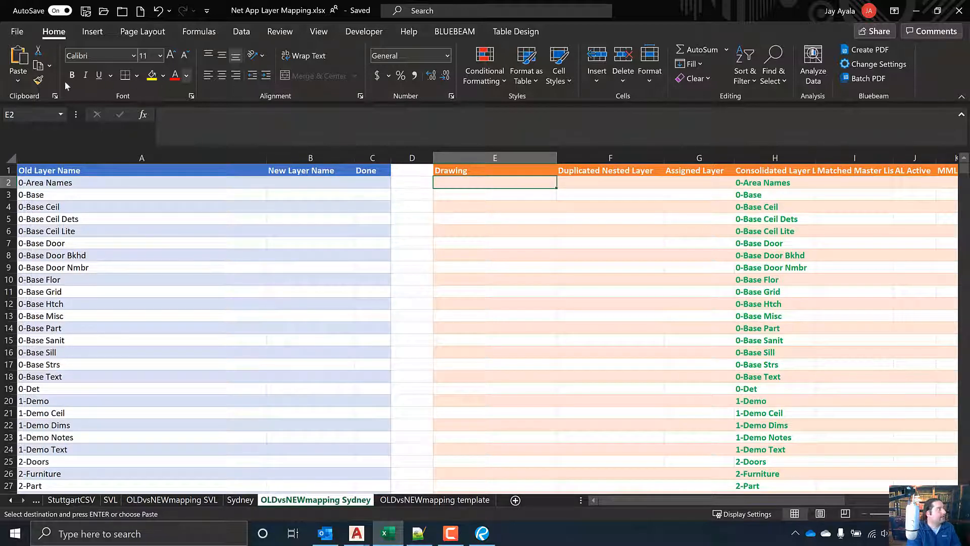
pyautogui.click(17, 81)
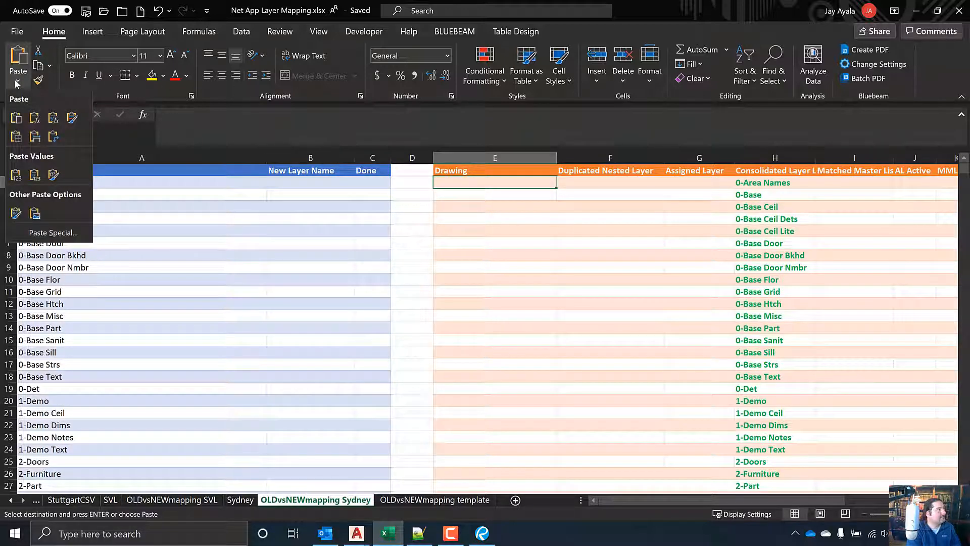
pyautogui.click(16, 175)
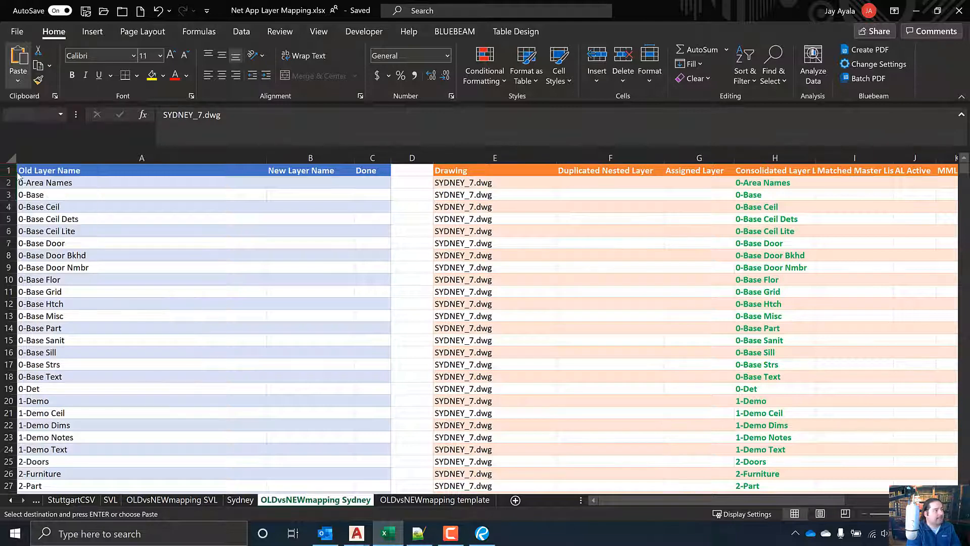
pyautogui.click(416, 221)
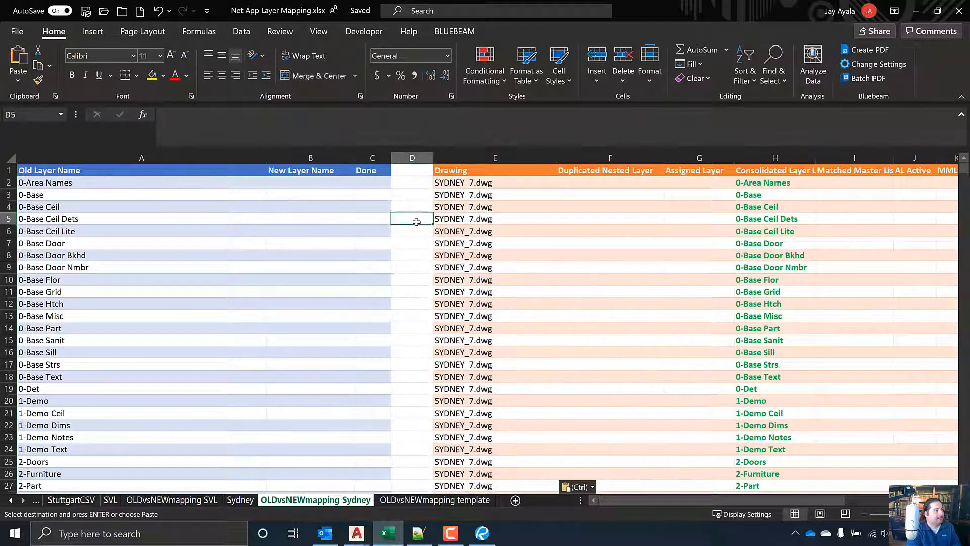
# Step: Examine the Sydney mapping rows for layers marked Done and their matched master layers, including the EC1 Area Names row
pyautogui.scroll(-10, 418, 230)
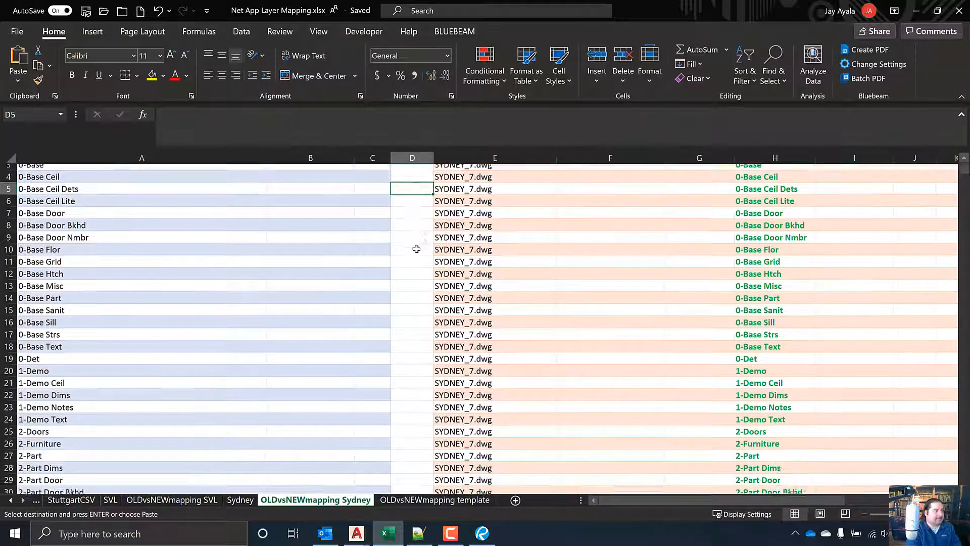
pyautogui.scroll(-10, 399, 310)
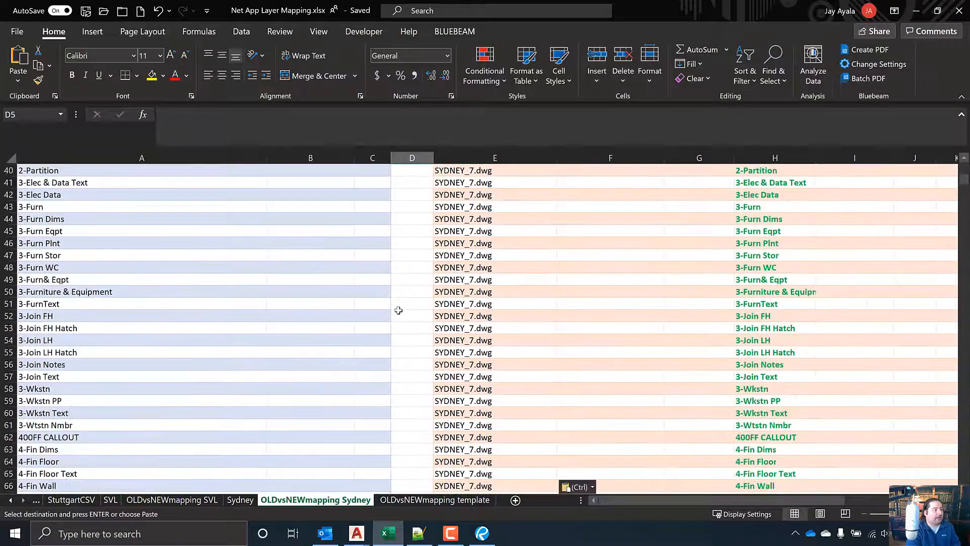
pyautogui.scroll(-6, 399, 310)
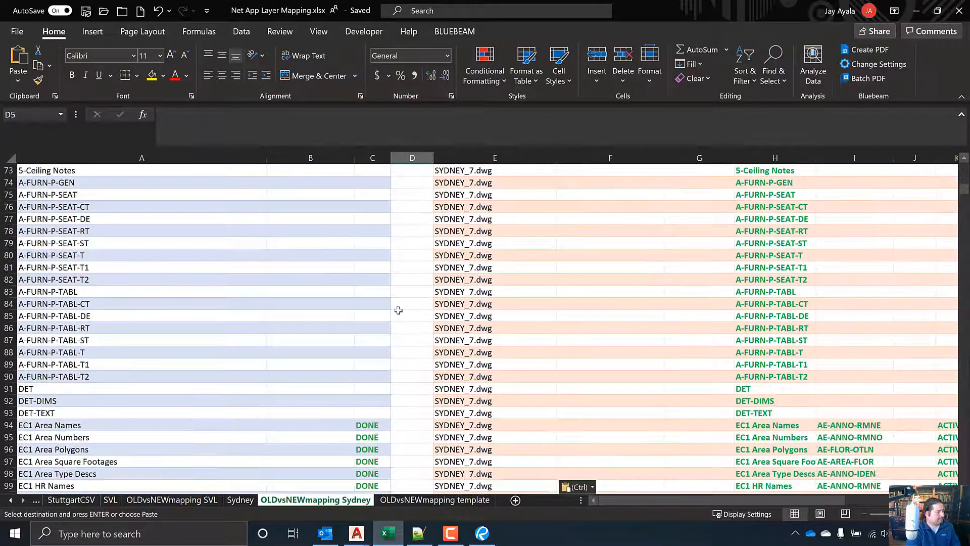
pyautogui.scroll(-1, 399, 310)
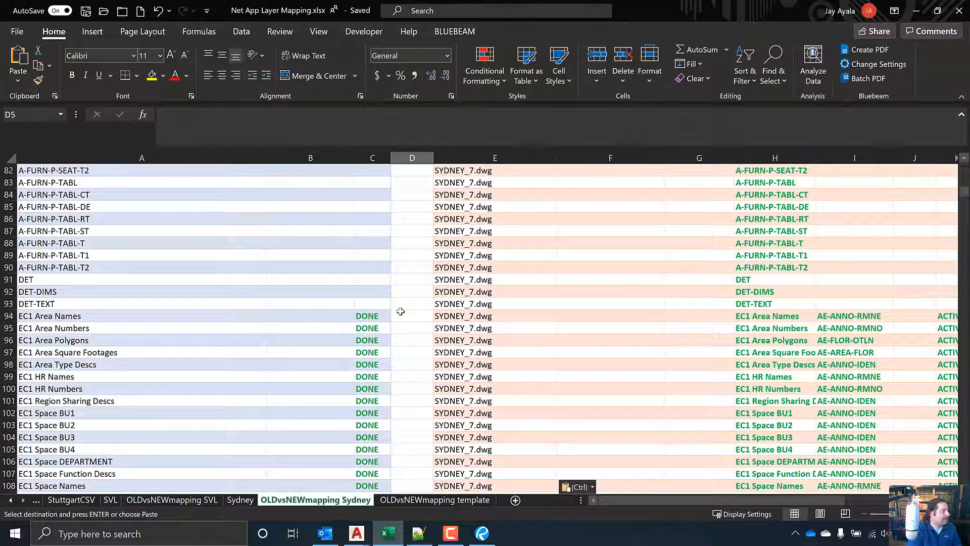
pyautogui.scroll(10, 364, 232)
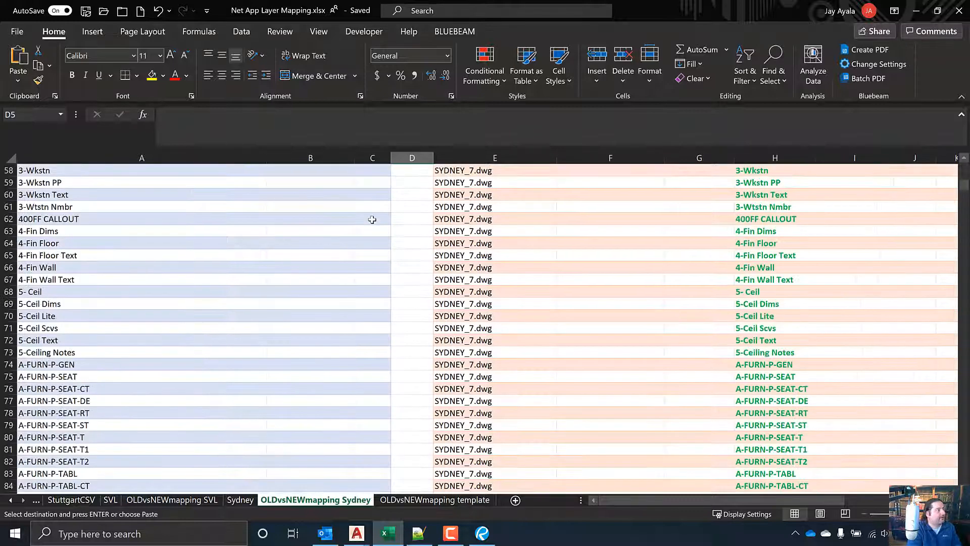
pyautogui.click(324, 278)
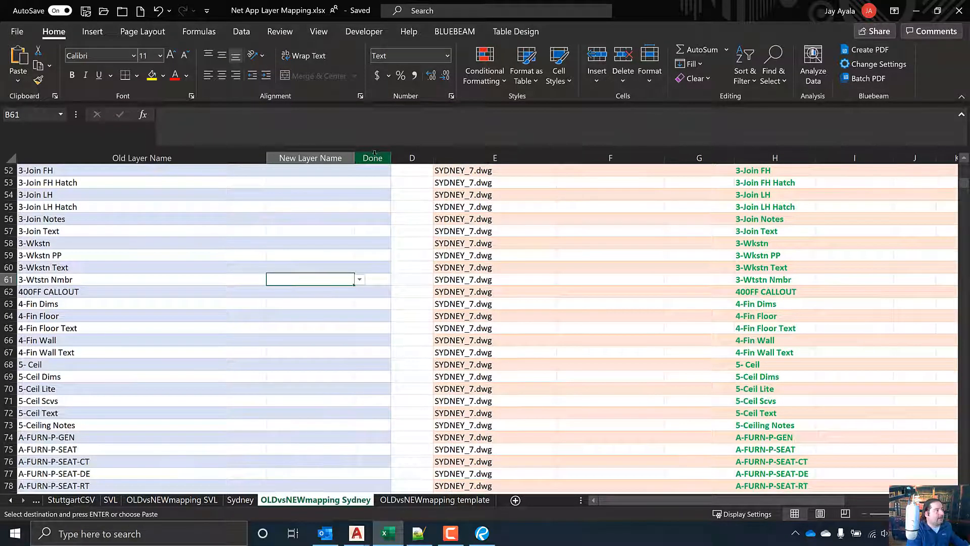
pyautogui.scroll(-8, 412, 339)
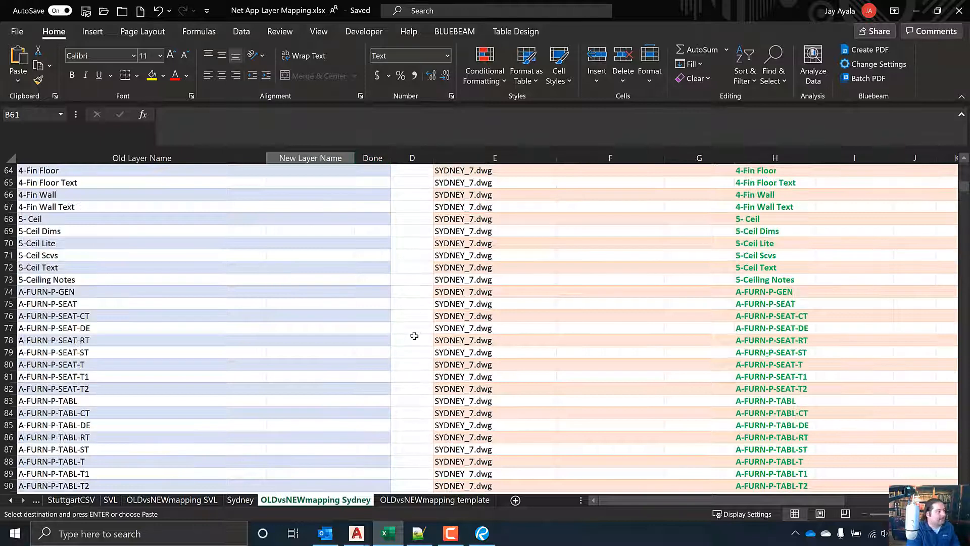
pyautogui.scroll(-3, 412, 339)
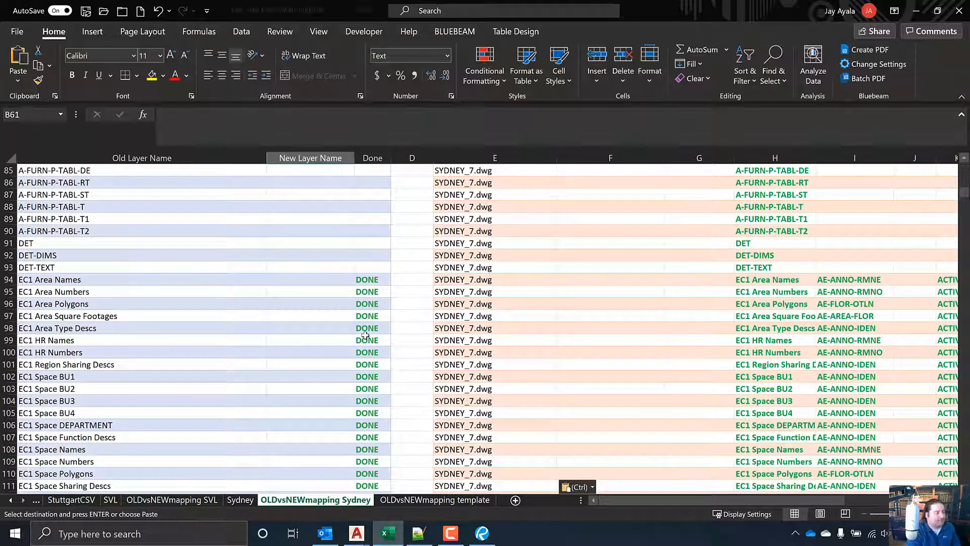
pyautogui.scroll(-1, 365, 335)
pyautogui.click(117, 247)
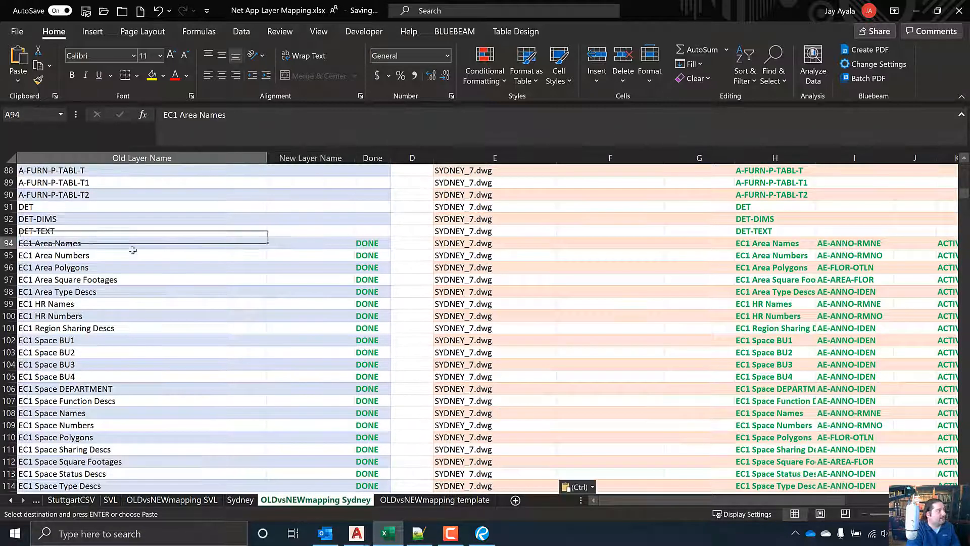
pyautogui.click(308, 243)
pyautogui.click(193, 241)
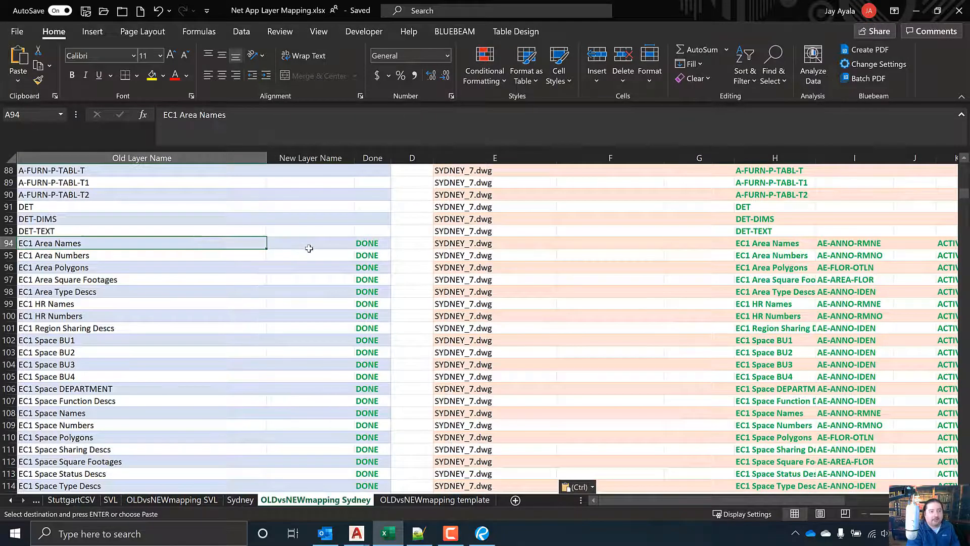
# Step: Dismiss the paste options and cancel the pending copy selection while reviewing the EC1 layer rows in the Sydney mapping
pyautogui.press('ctrl')
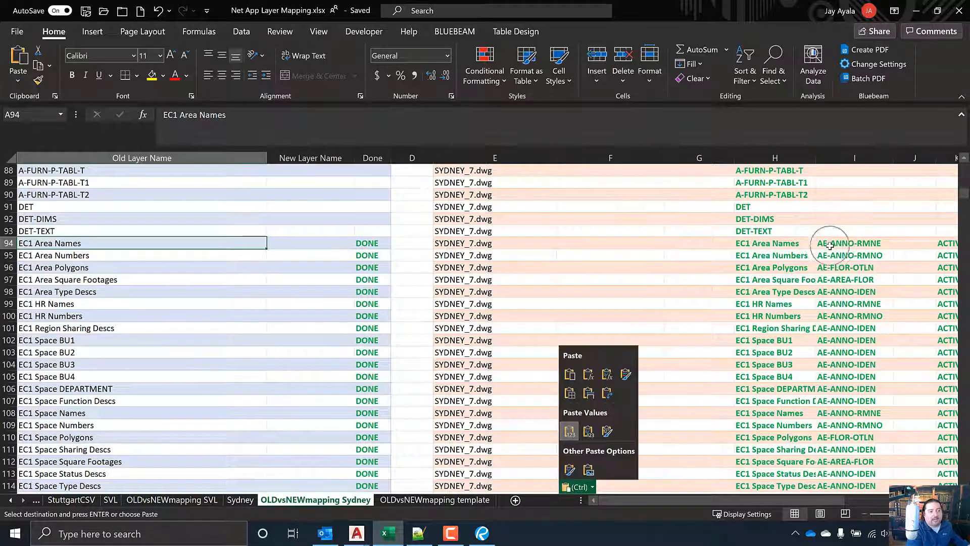
pyautogui.scroll(-3, 317, 283)
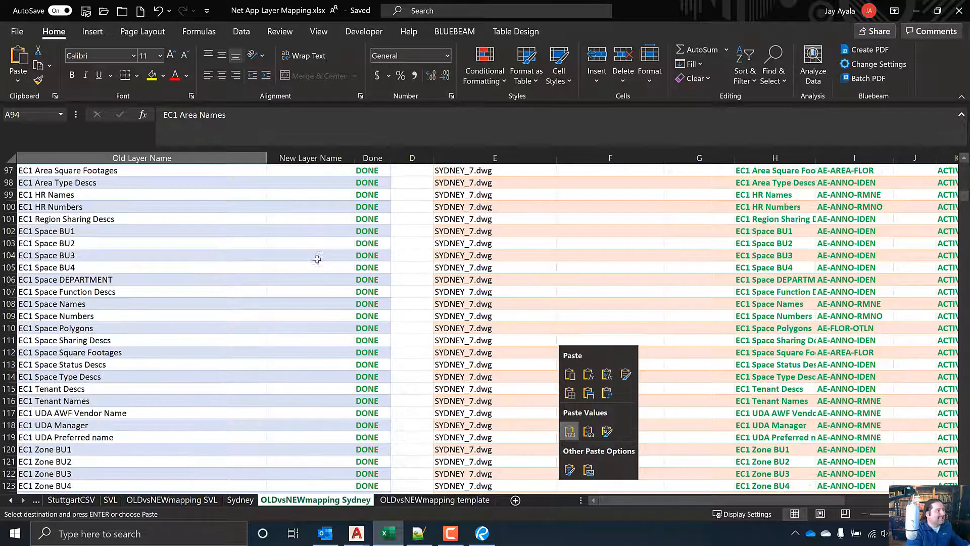
pyautogui.scroll(-8, 329, 304)
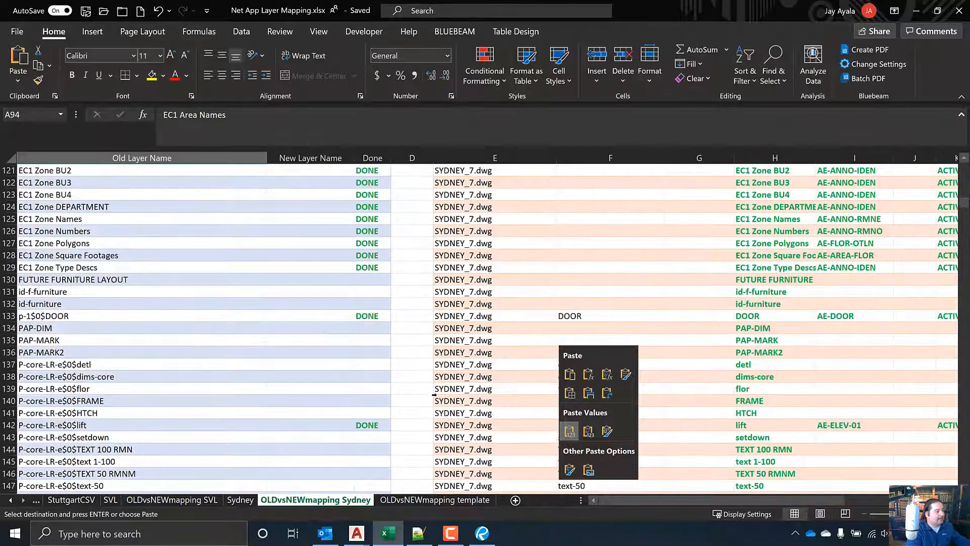
pyautogui.click(412, 388)
pyautogui.press('Escape')
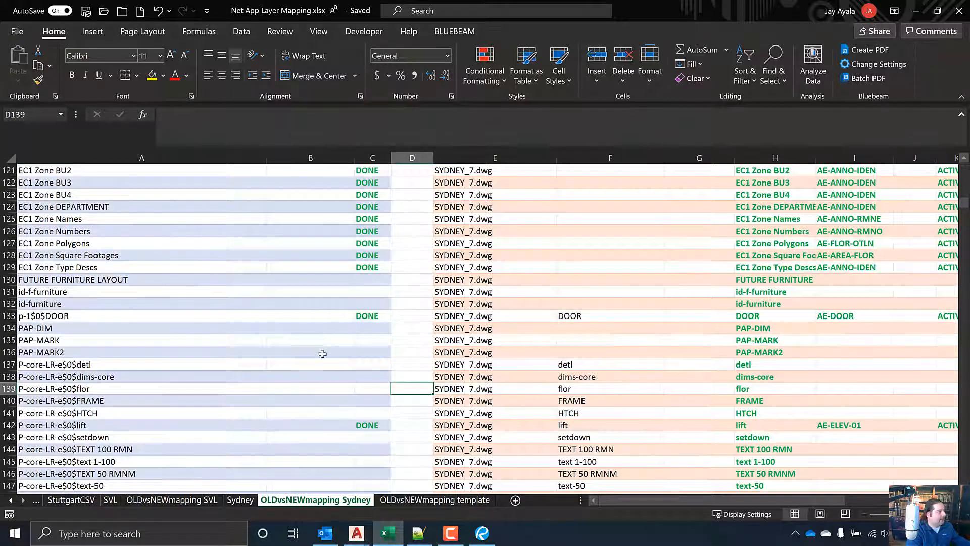
# Step: Examine the mapping rows from the nested P-core-LR-e$0$ and rcp-04-08$0$ layers to the list's end, and the unmatched layers back up to row 2
pyautogui.scroll(-3, 323, 348)
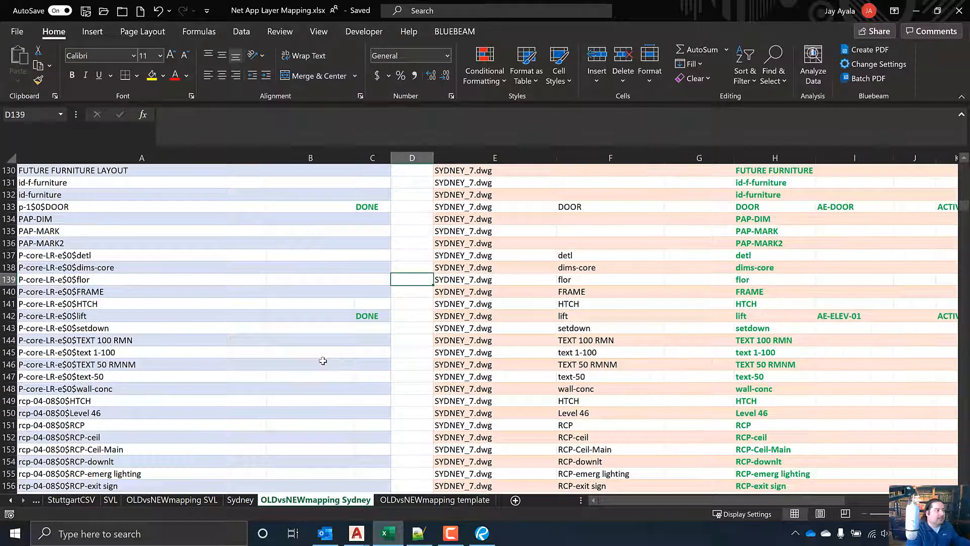
pyautogui.scroll(-3, 323, 361)
pyautogui.scroll(3, 323, 361)
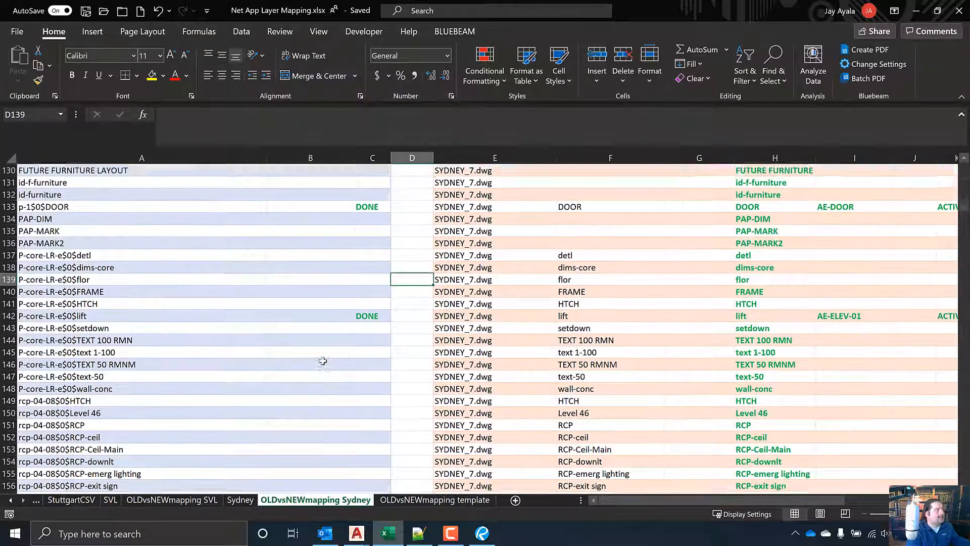
pyautogui.scroll(1, 323, 361)
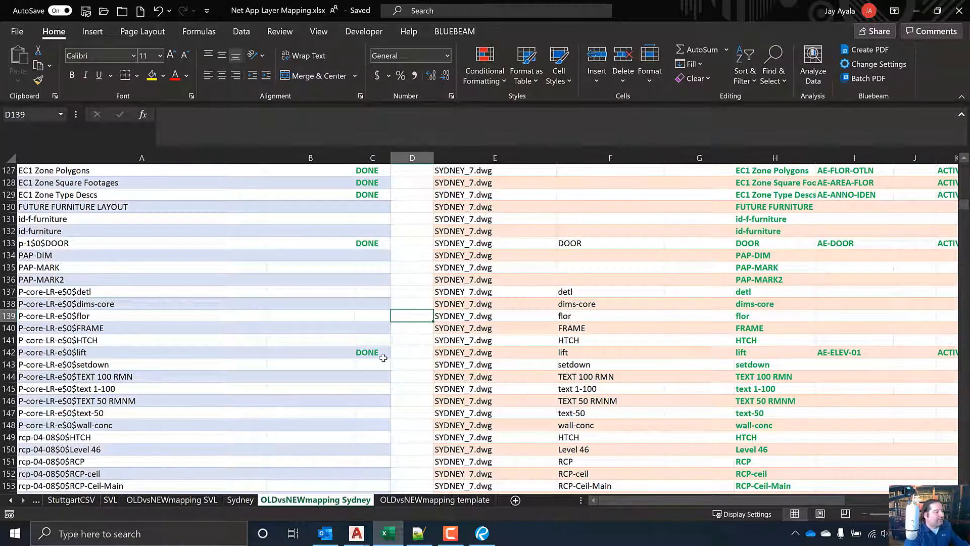
pyautogui.scroll(-9, 314, 388)
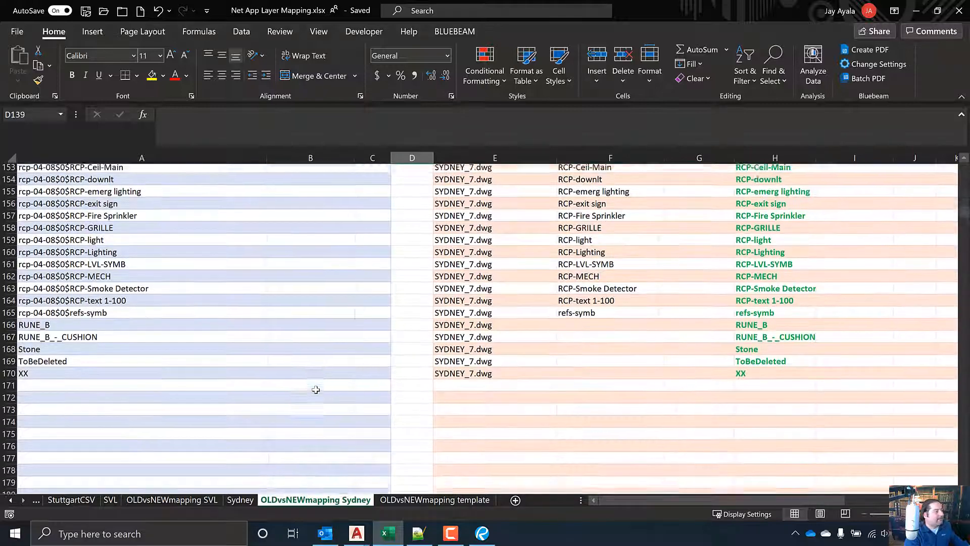
pyautogui.scroll(16, 316, 389)
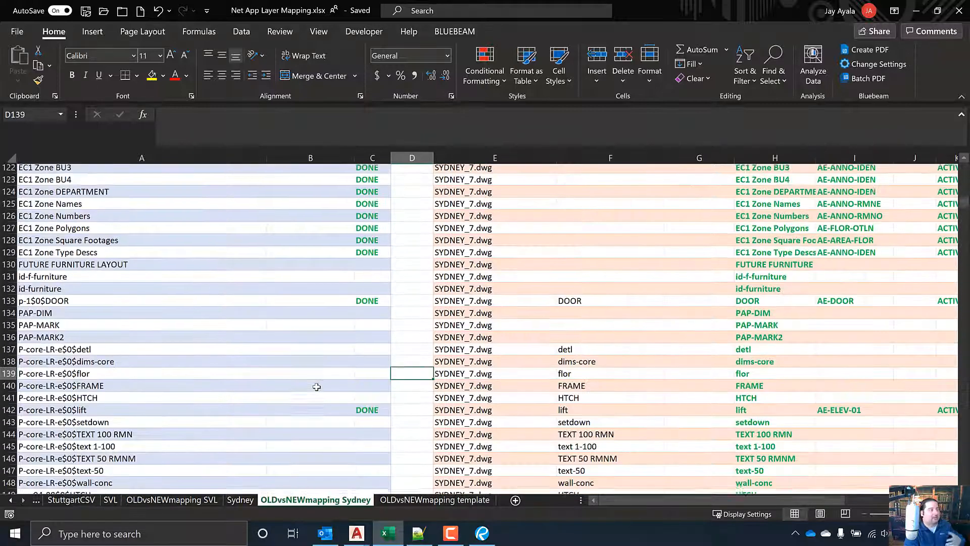
pyautogui.scroll(13, 317, 388)
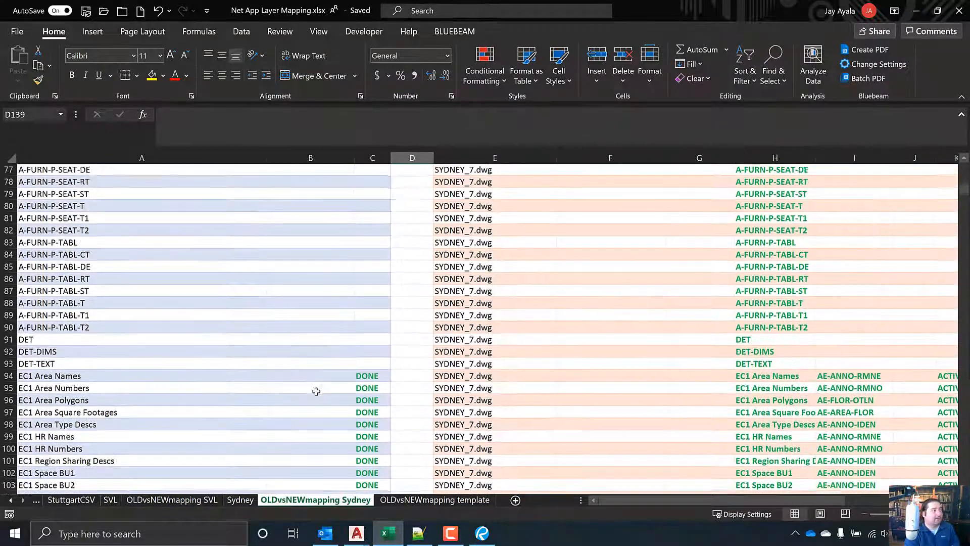
pyautogui.scroll(2, 316, 391)
pyautogui.scroll(13, 316, 391)
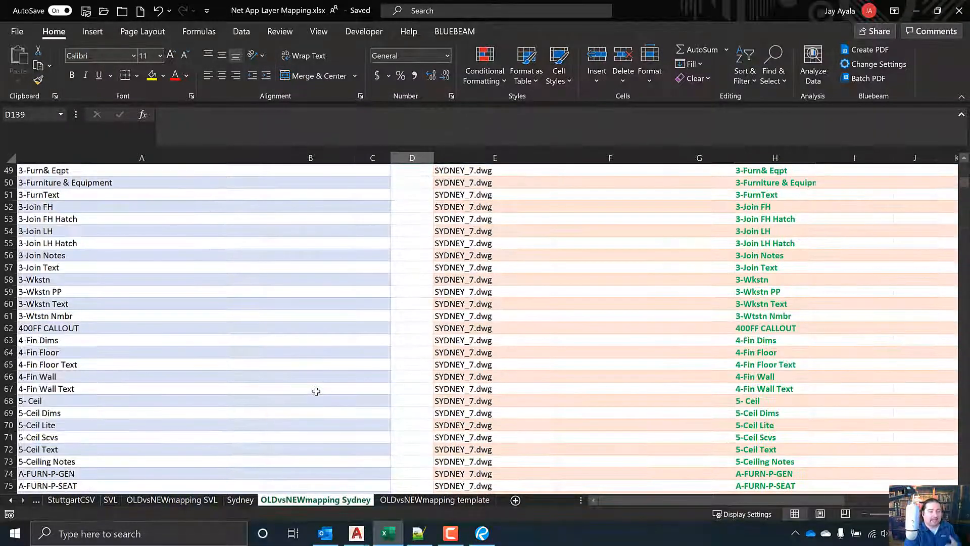
pyautogui.scroll(7, 316, 390)
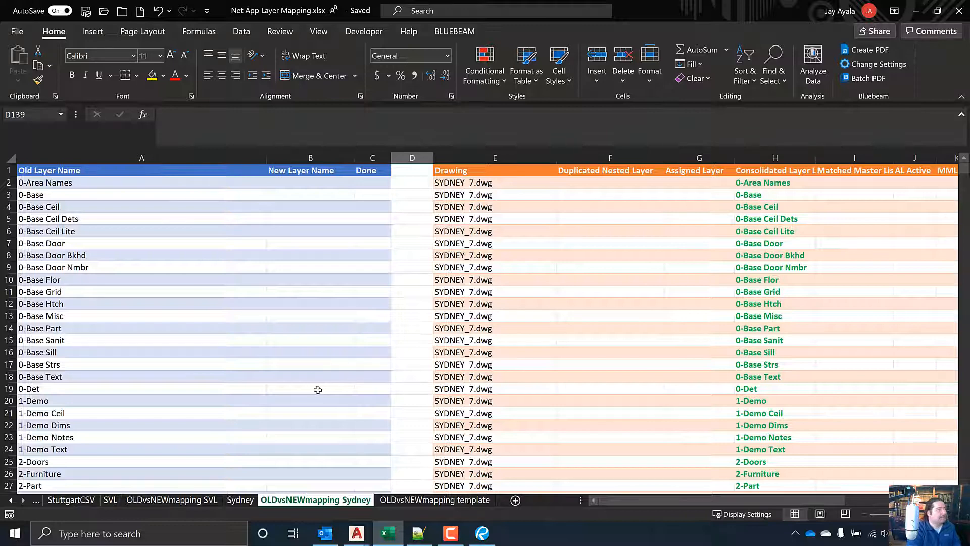
# Step: View the standard layer choices for the New Layer Name of 0-Area Names in B2, and close the list without choosing one
pyautogui.click(243, 208)
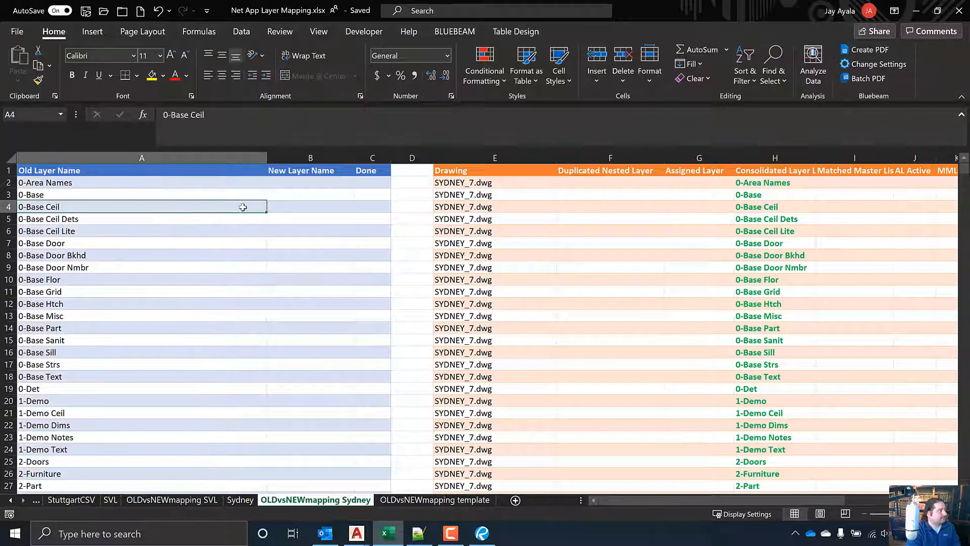
pyautogui.click(312, 210)
pyautogui.press('Tab')
pyautogui.click(414, 220)
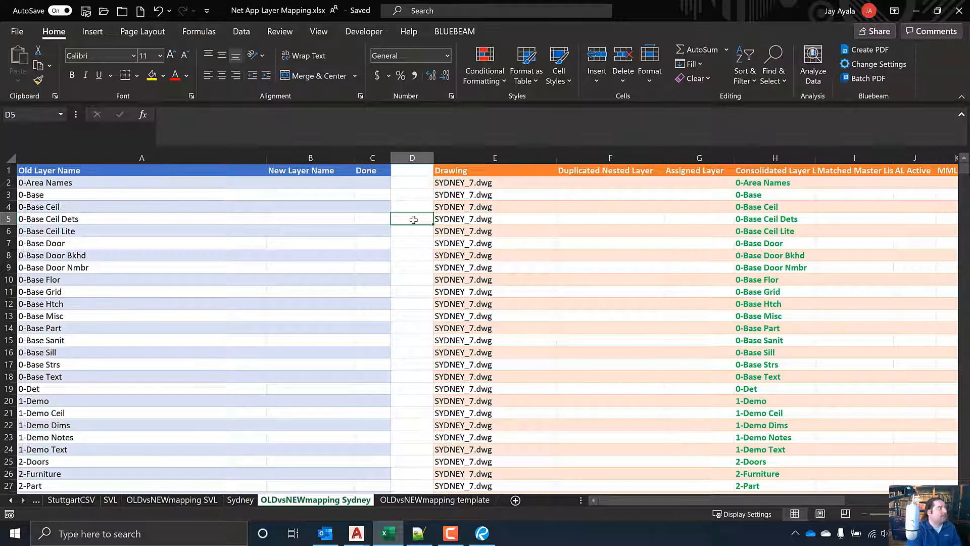
pyautogui.click(350, 185)
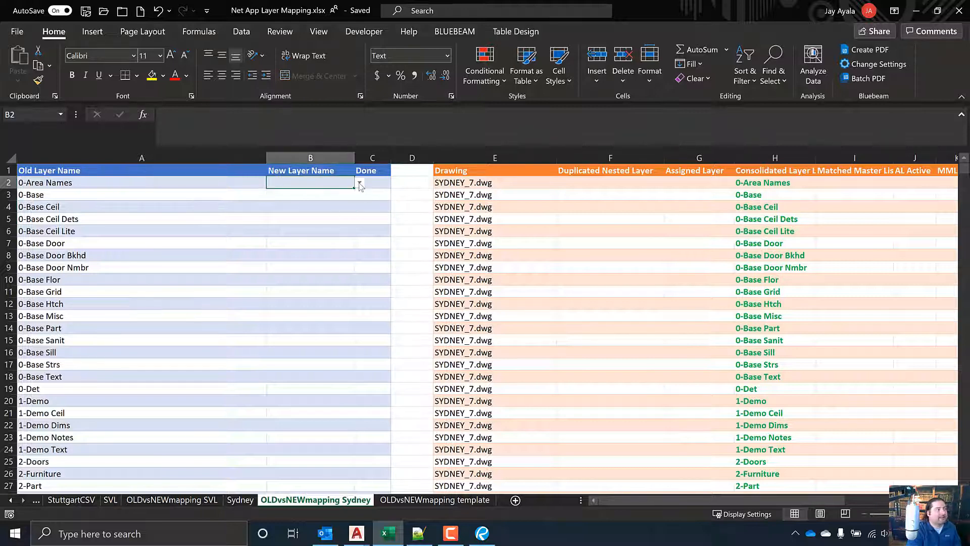
pyautogui.click(360, 184)
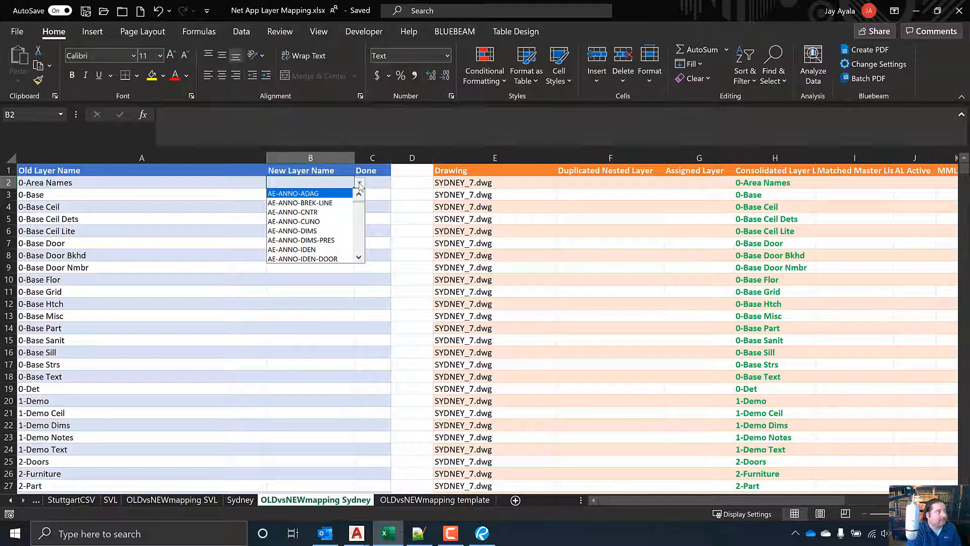
pyautogui.click(412, 253)
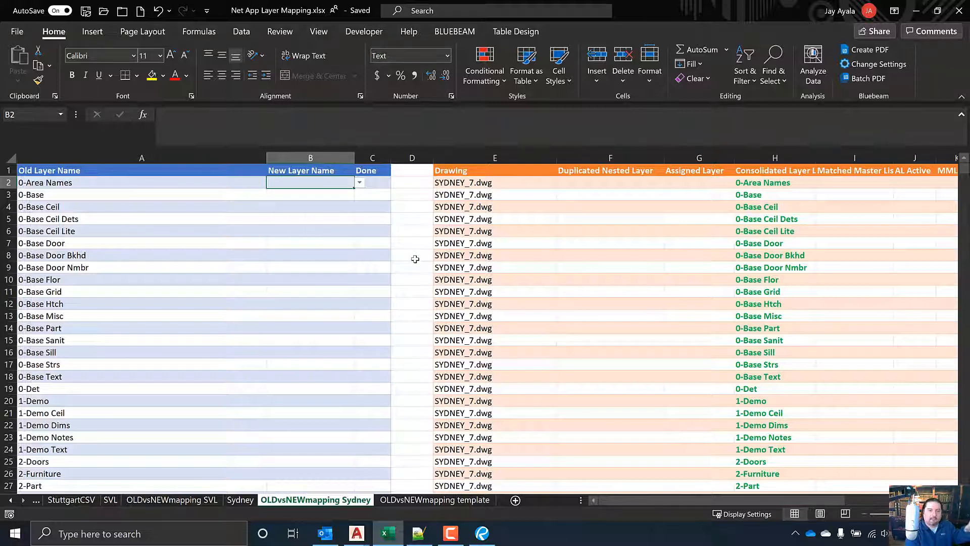